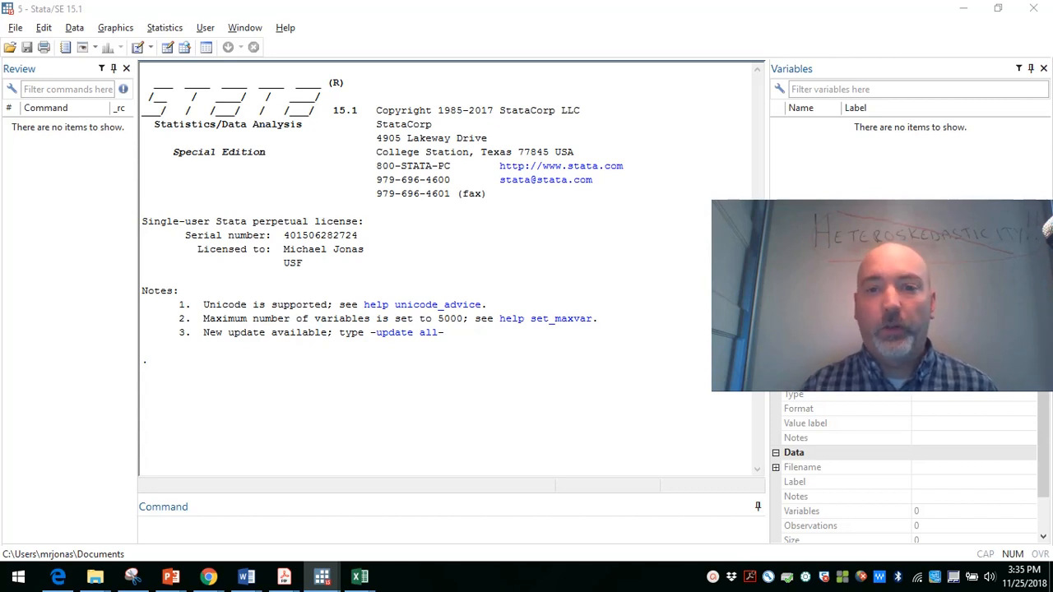
Step: Load the wage1 dataset with the bcuse command
click(251, 530)
text(bcuse)
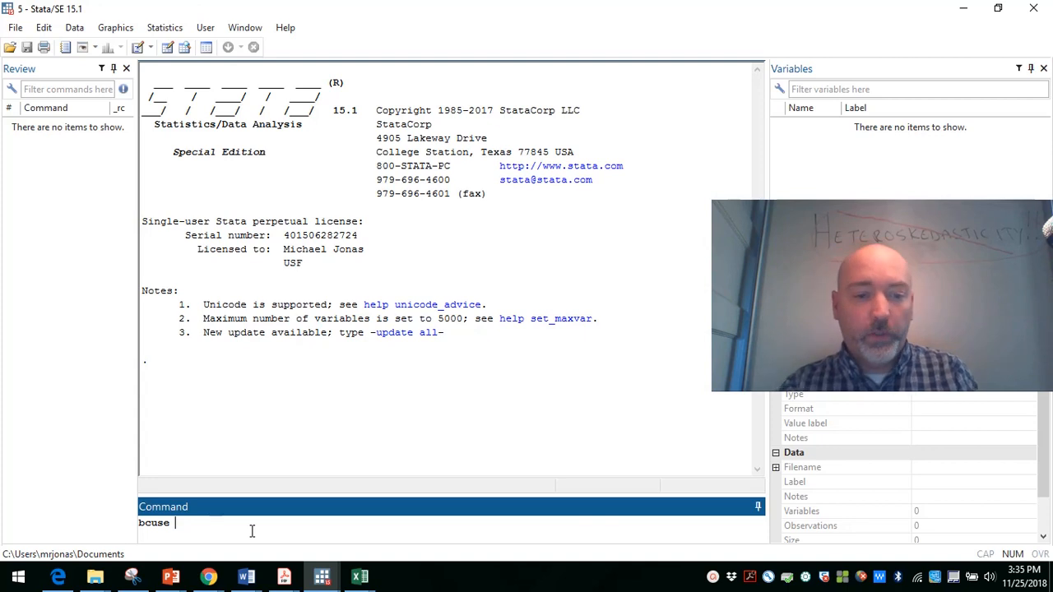
text(wage1)
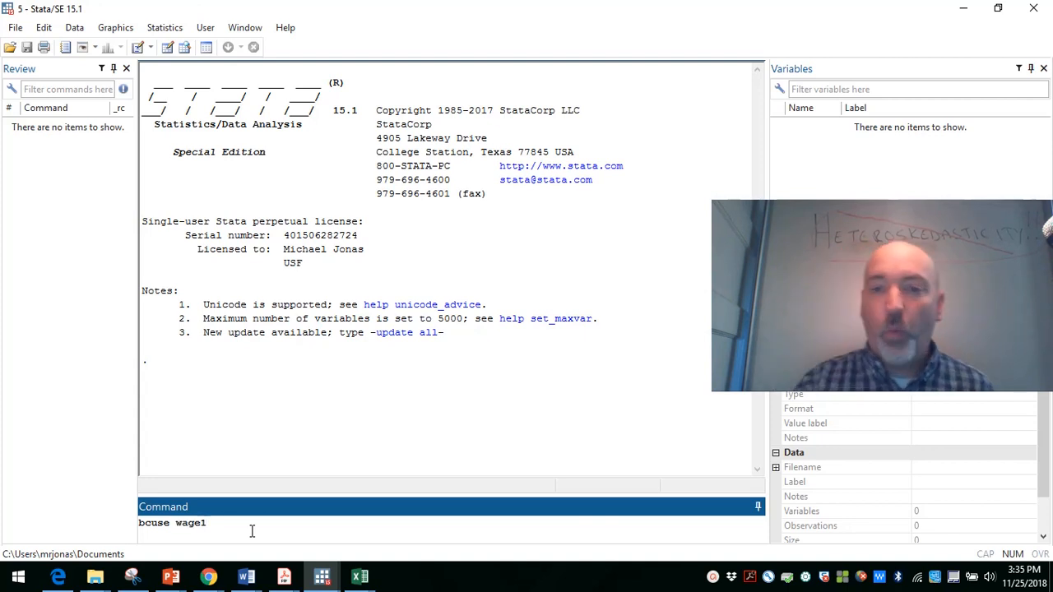
key(Return)
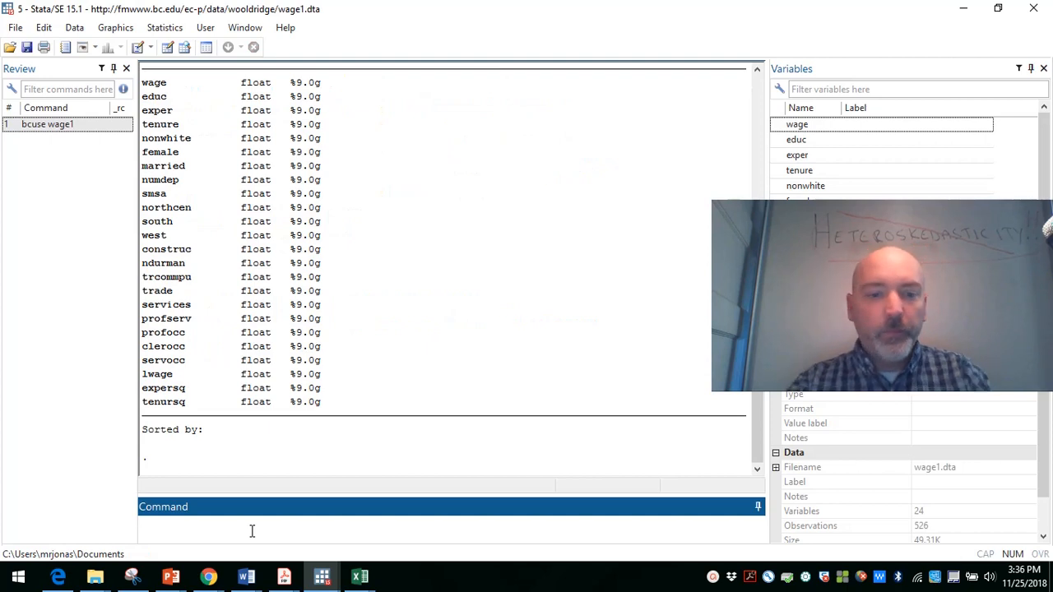
Step: Regress wage on educ, exper and female using the reg command
text(re)
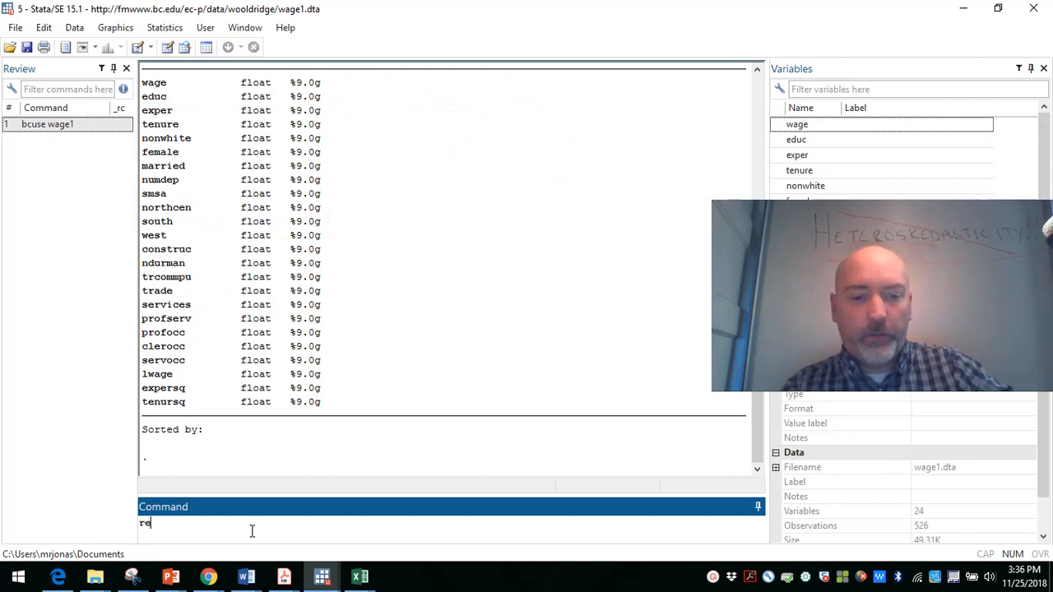
text(g wage e)
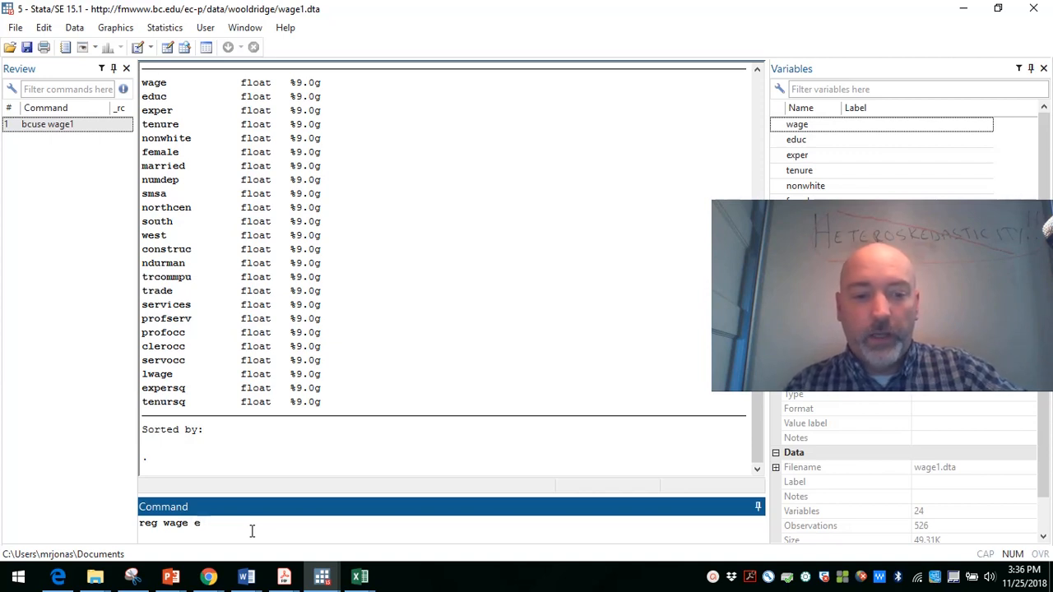
text(duc )
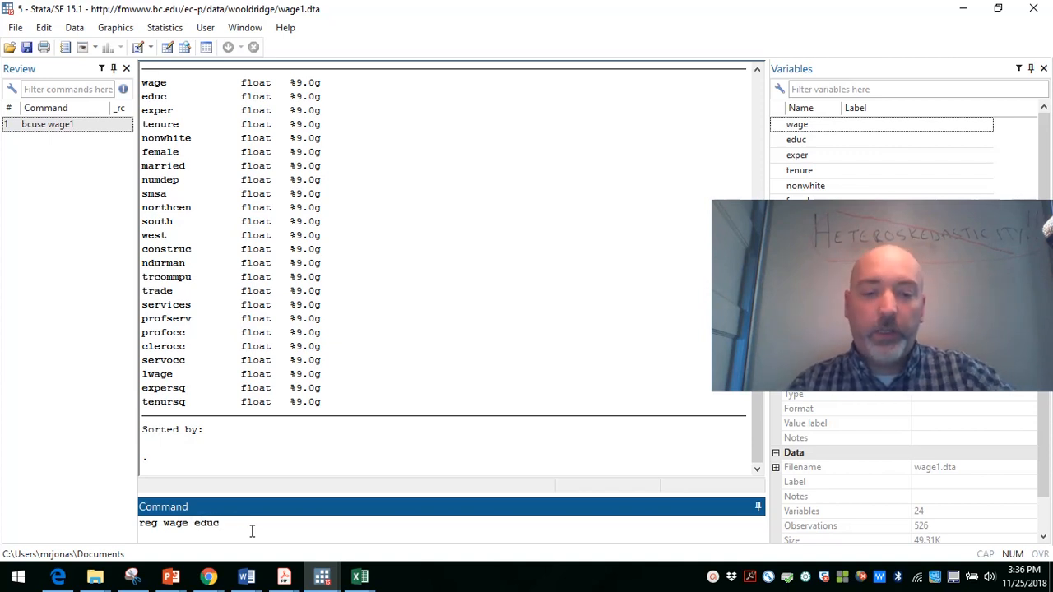
text(exper )
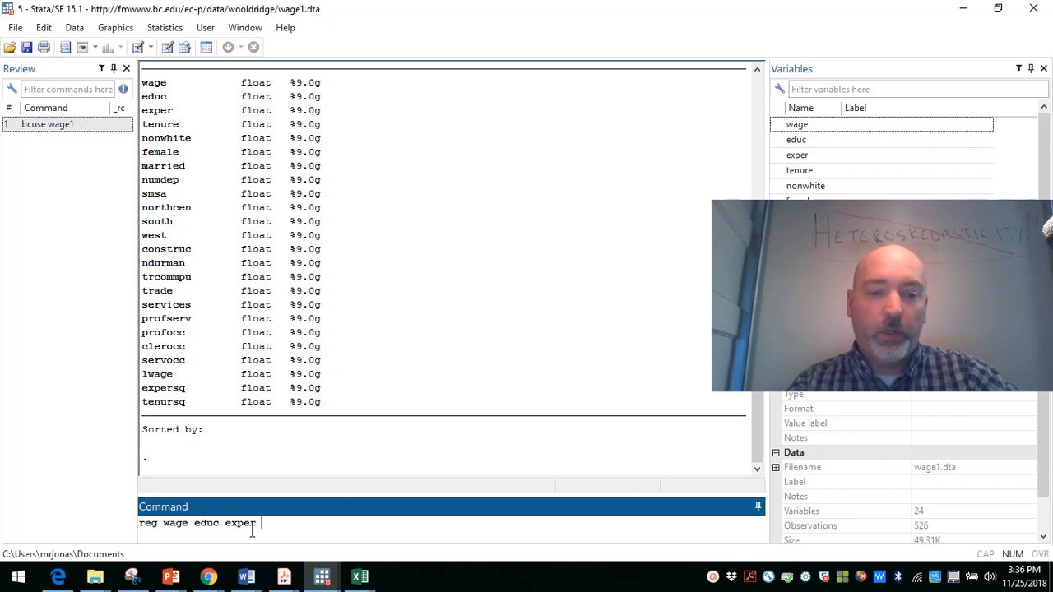
text(female)
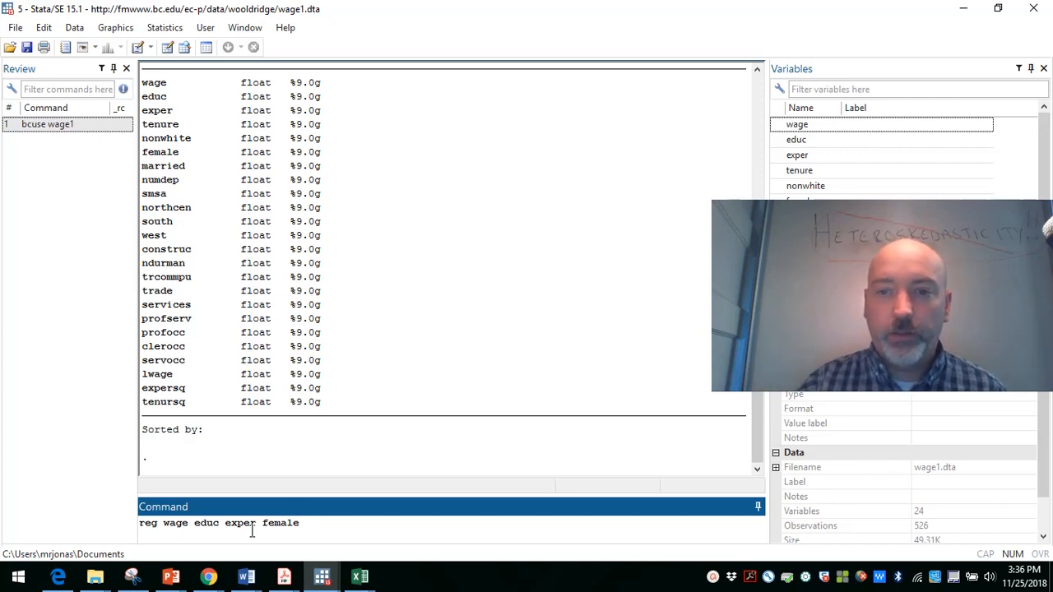
key(Return)
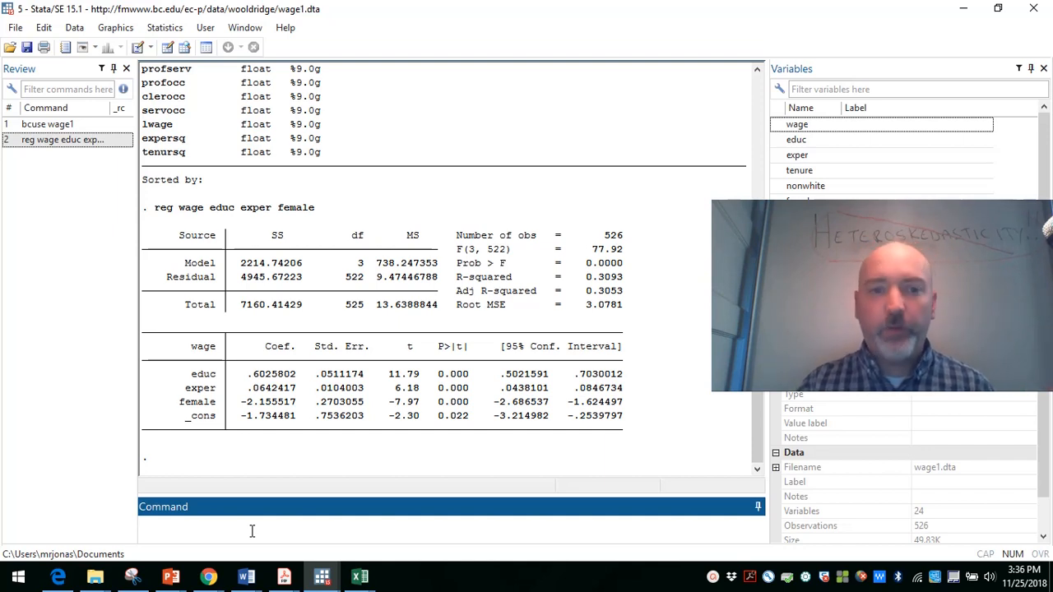
Step: Run a Breusch-Pagan heteroskedasticity test on the wage regression with hettest, using the rhs and fstat options
text(hettest)
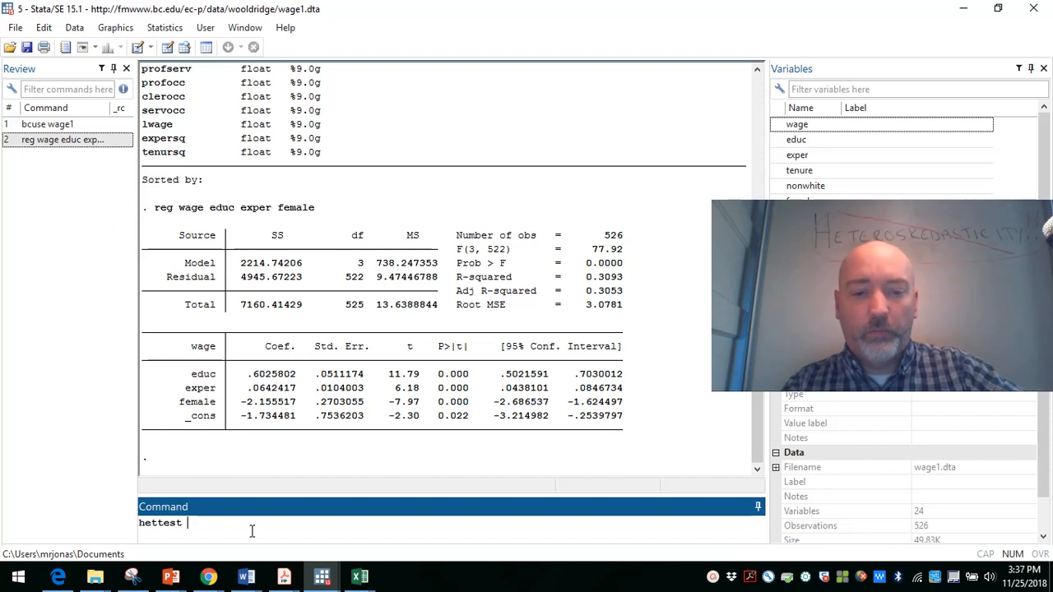
text(,)
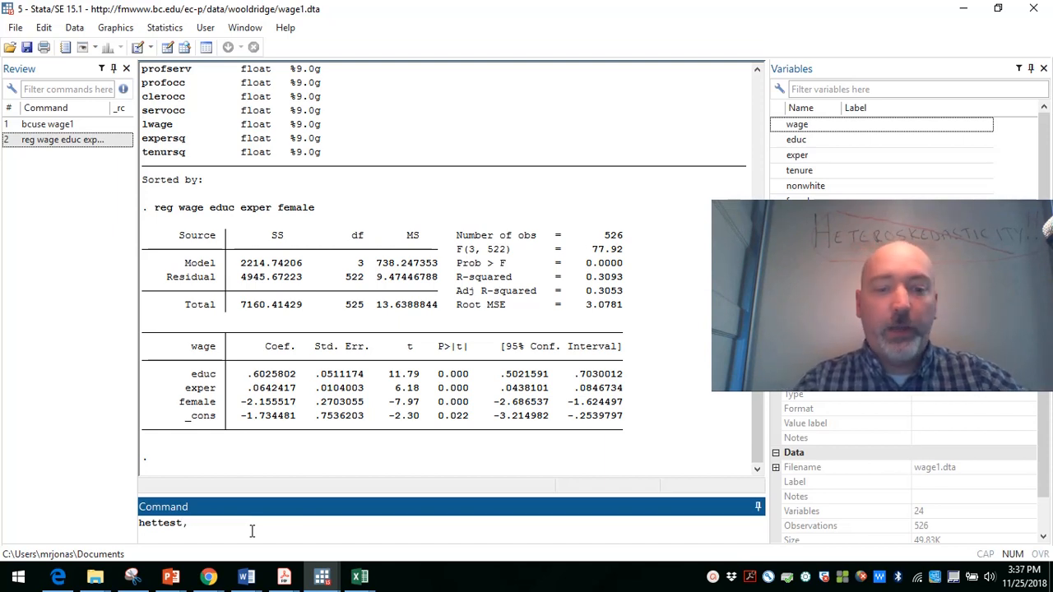
text( rhs )
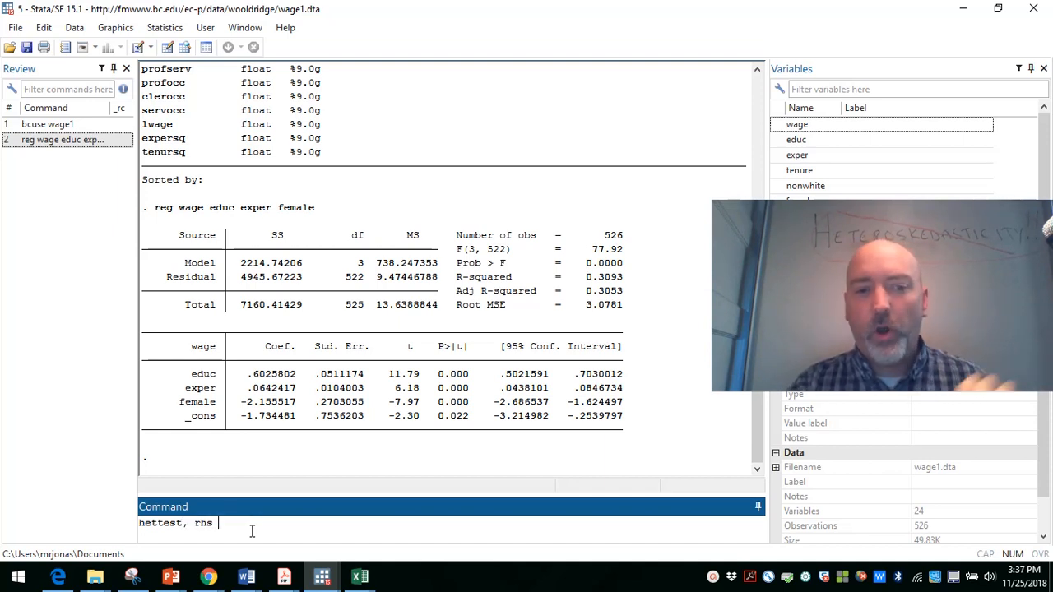
text(fstat)
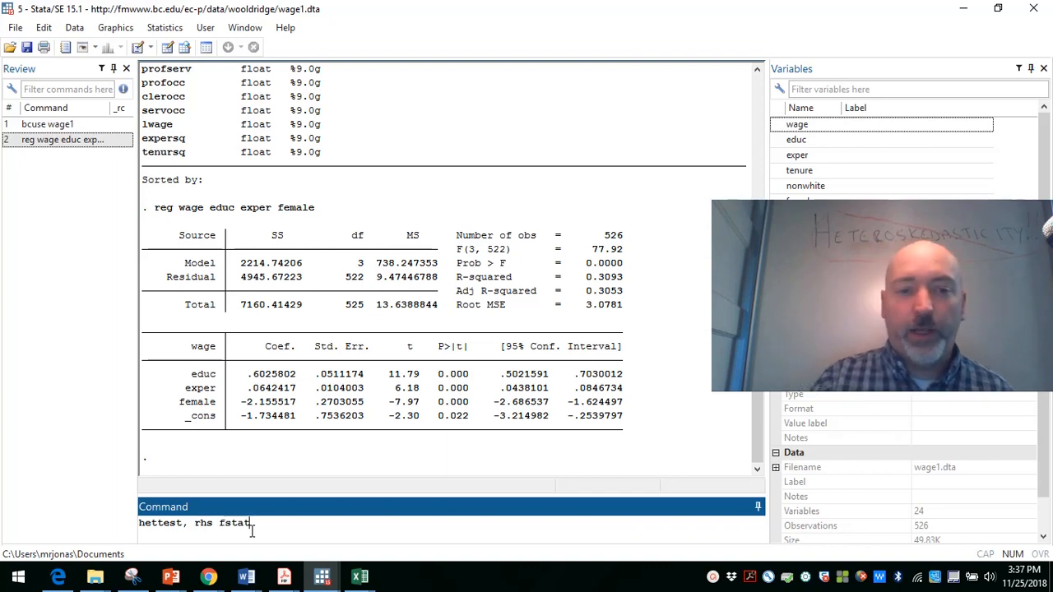
key(Return)
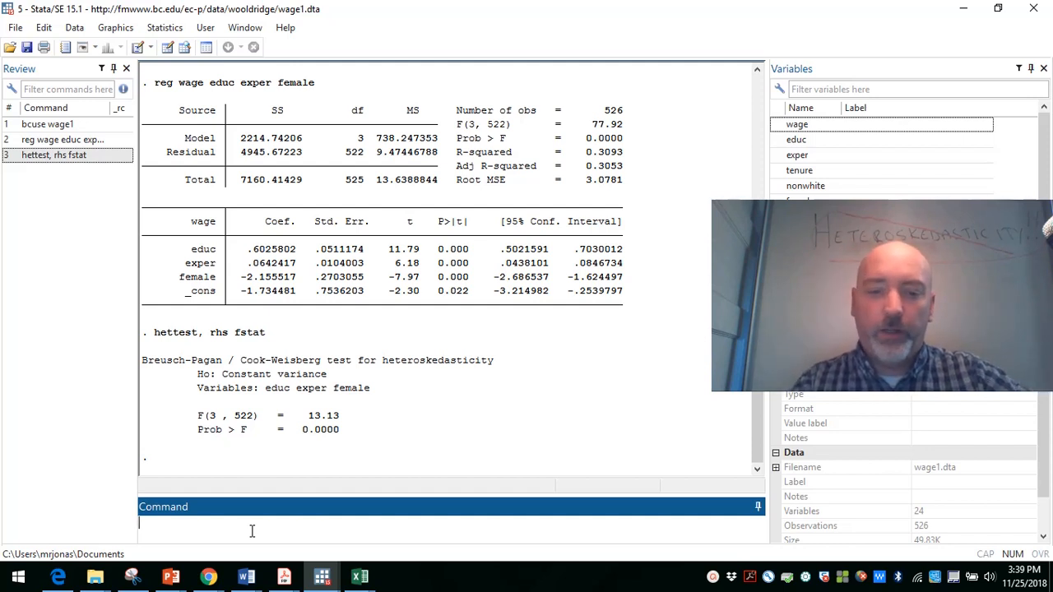
Step: Regress lwage on educ, exper and female using the reg command
text(reg )
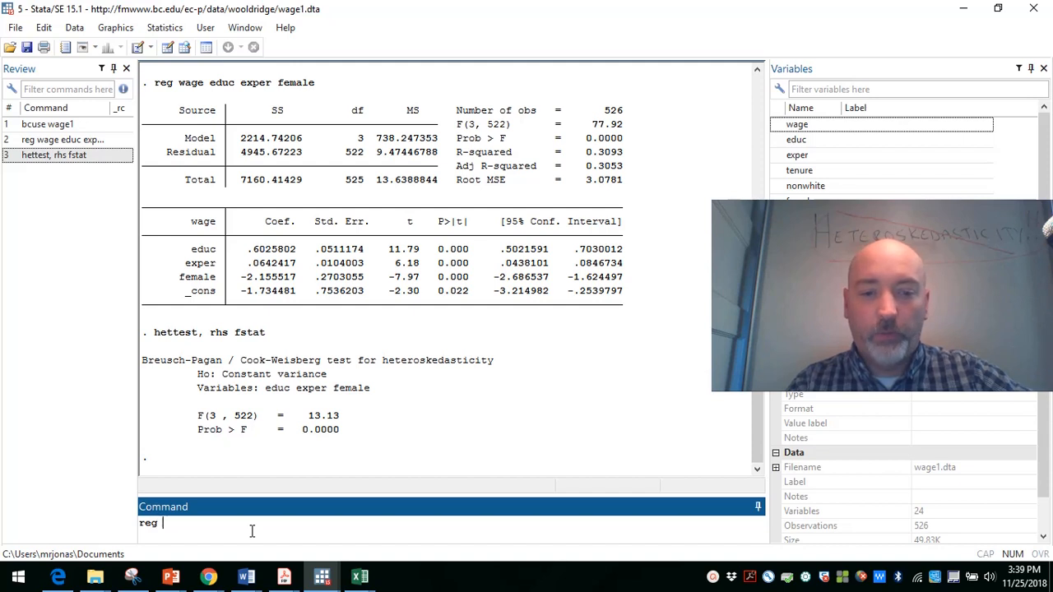
text(lwage)
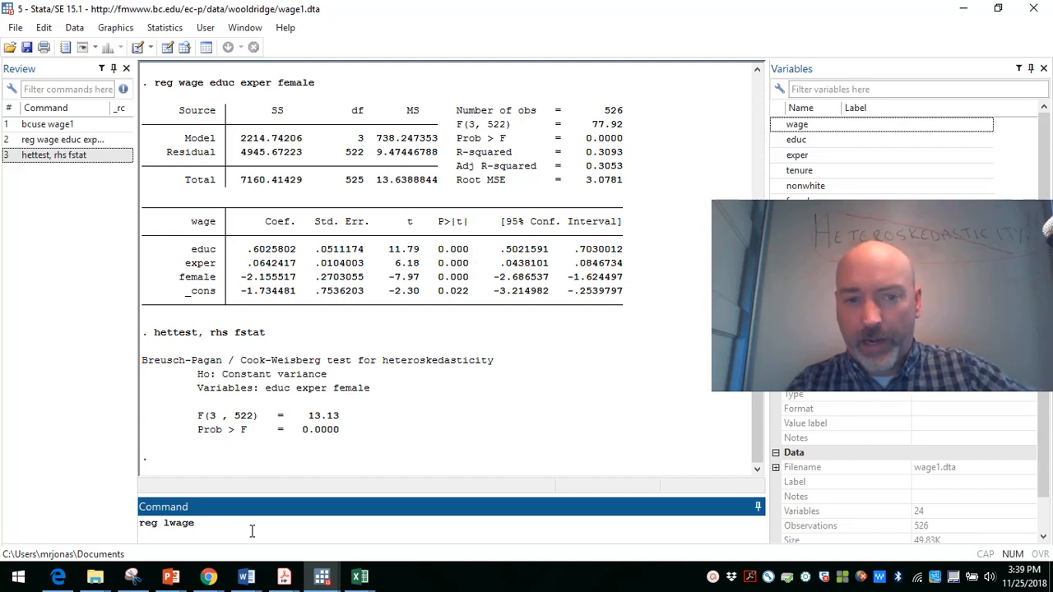
text( educ)
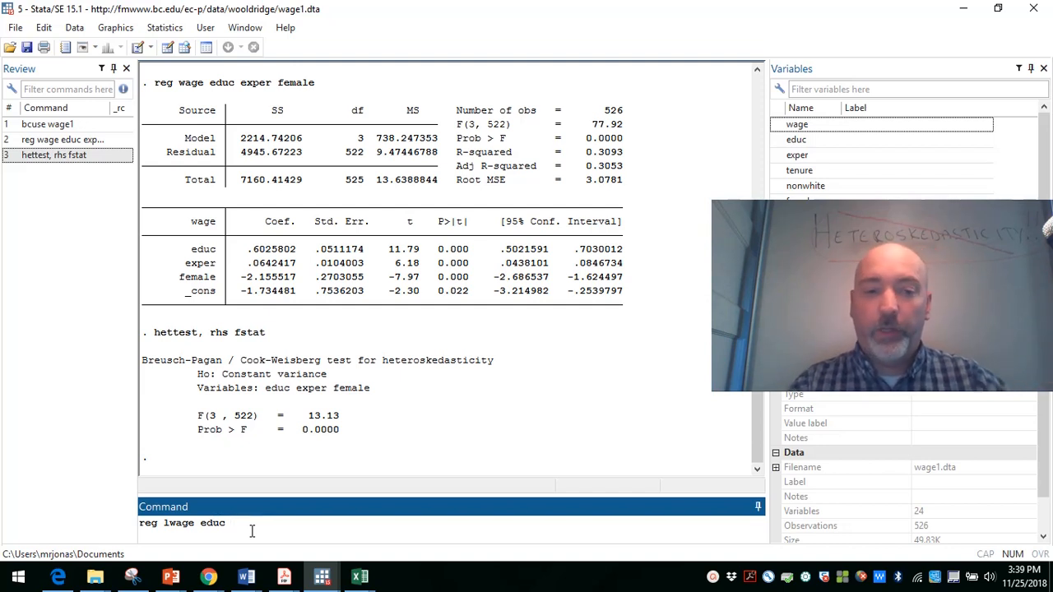
text(e)
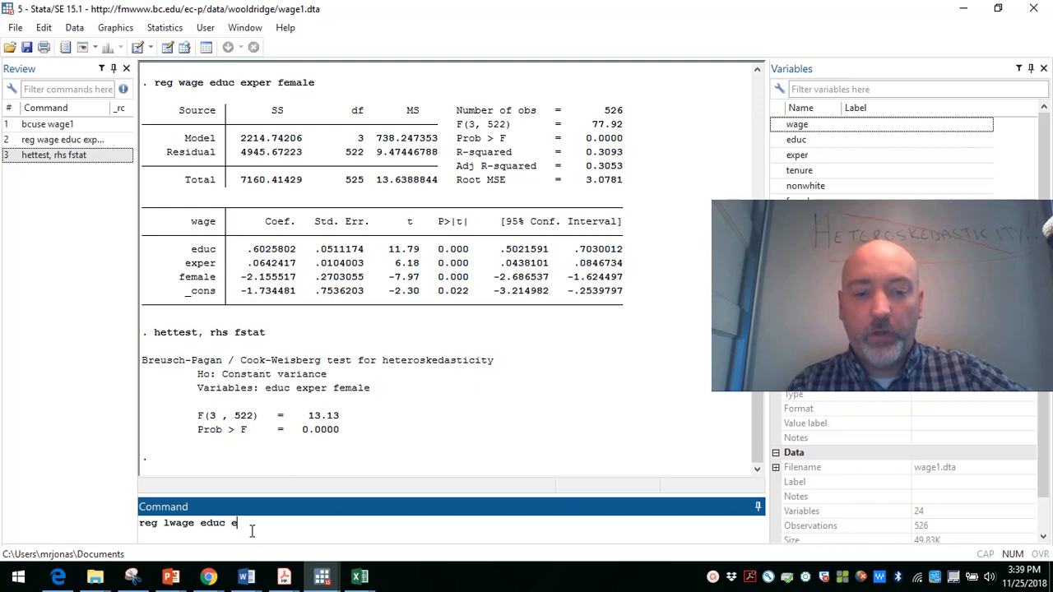
text(xper female)
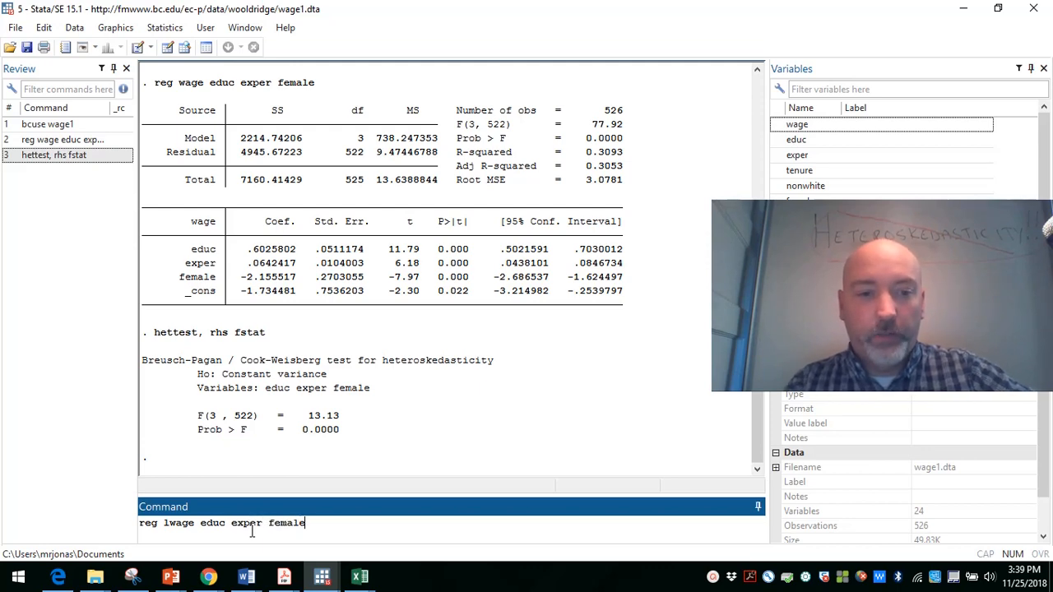
key(Return)
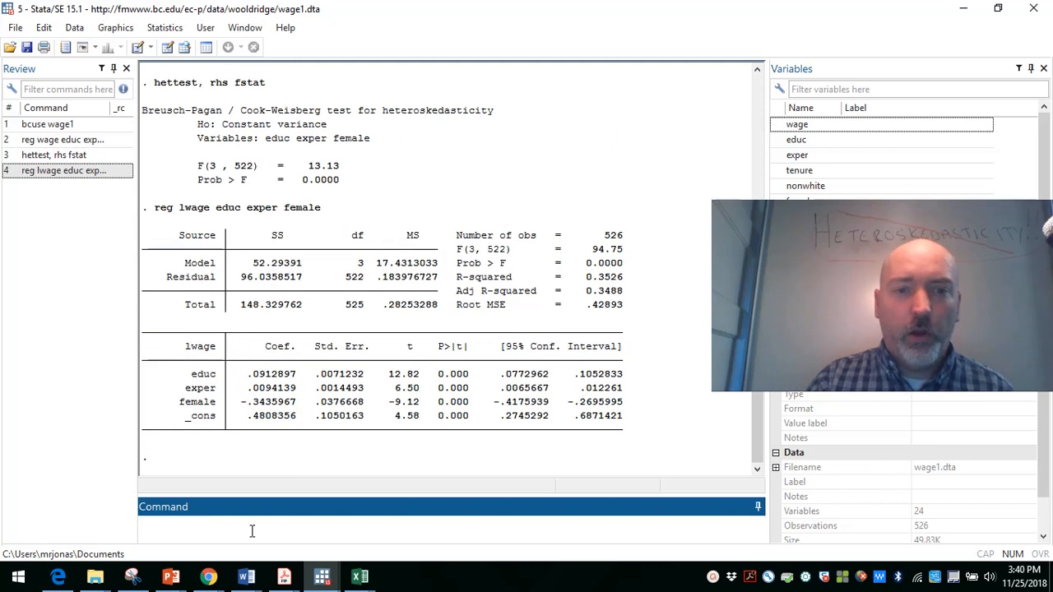
Step: Recall the earlier command hettest, rhs fstat and run it on the lwage regression
key(Page_Up)
key(Page_Up)
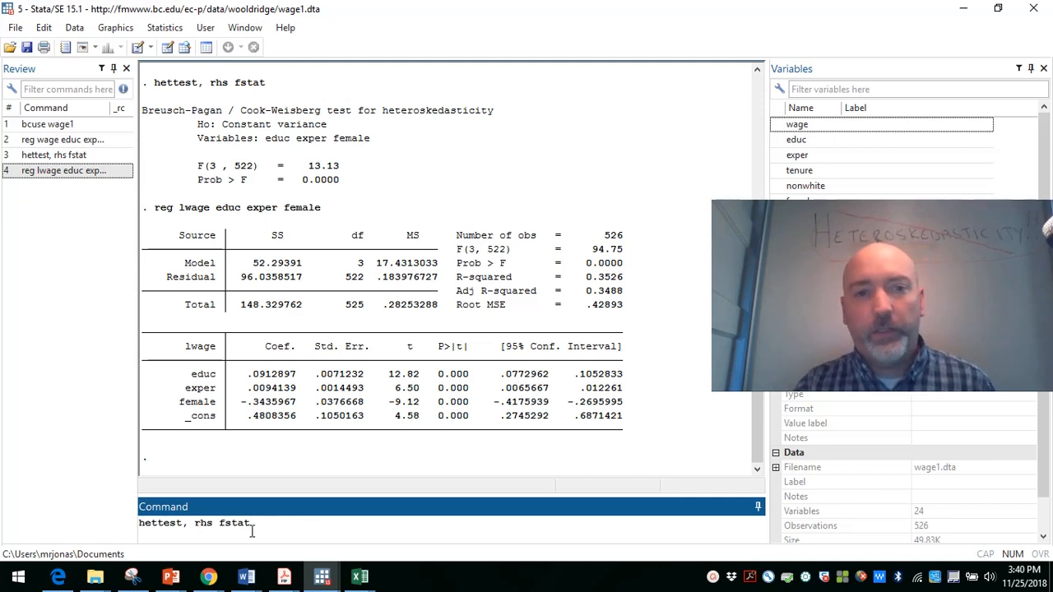
key(Return)
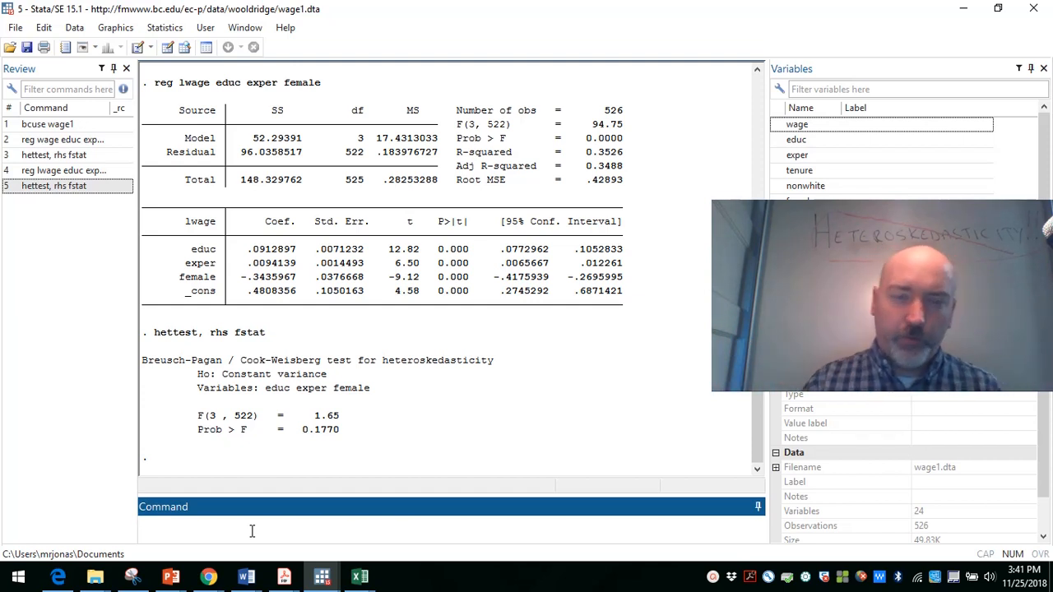
Step: Switch to the PowerPoint presentation and start the slide show from slide 2 with the WAGE equation
key(alt+Tab)
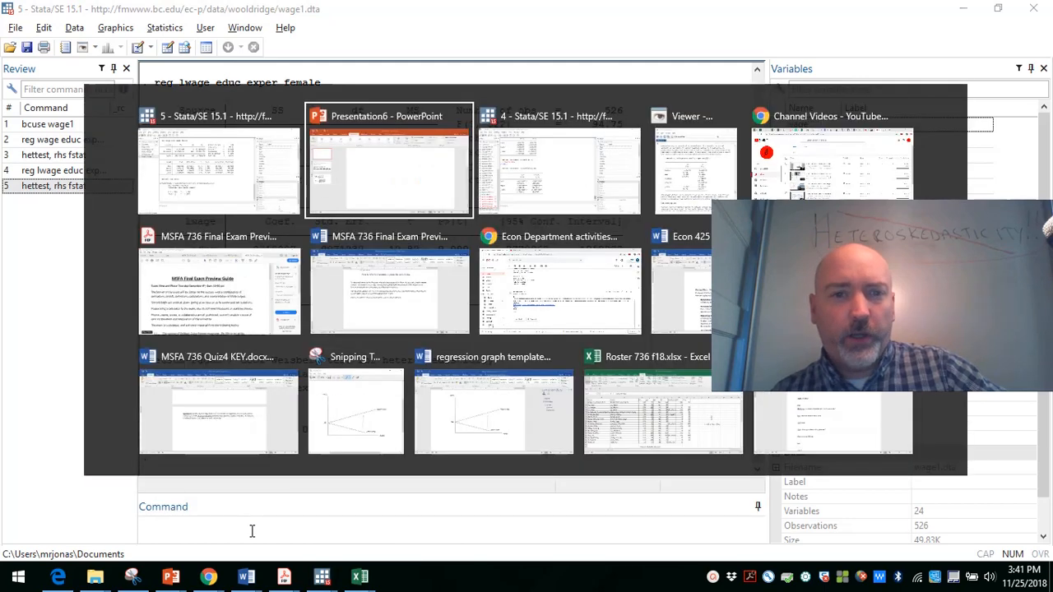
scroll(252, 531, down, 1)
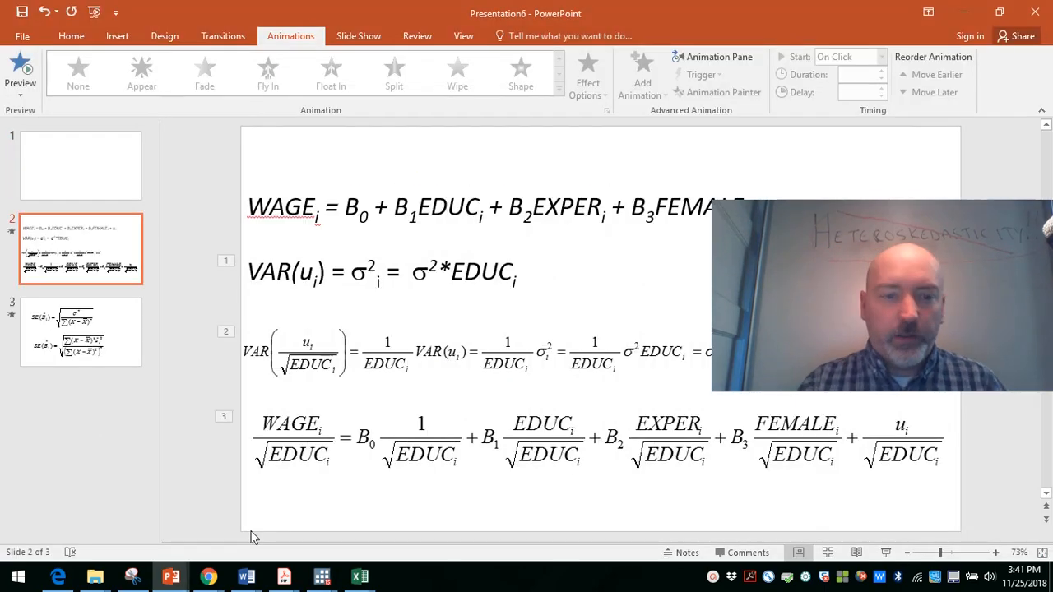
key(shift+F5)
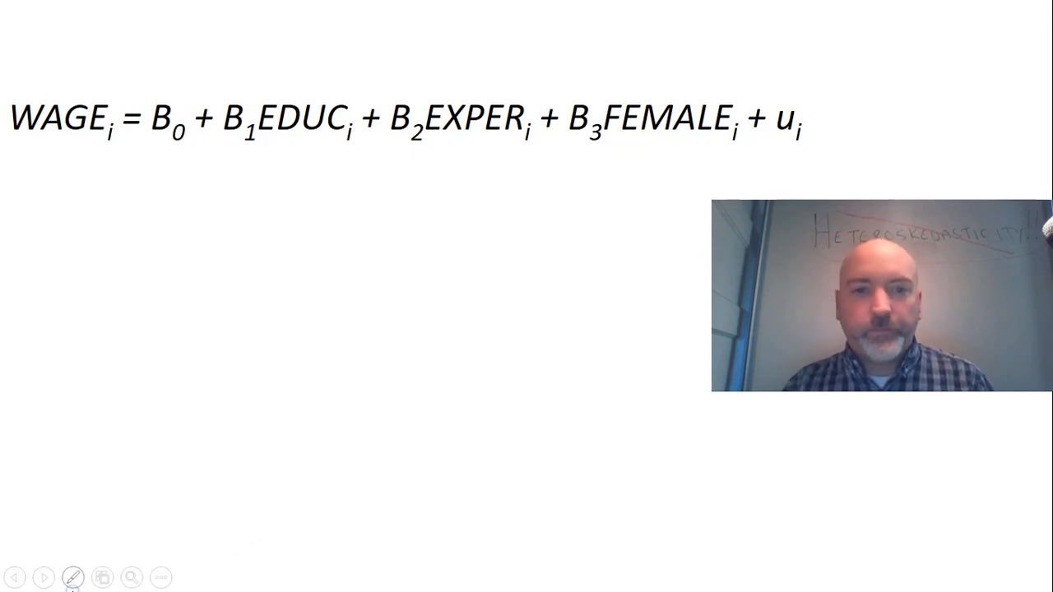
Step: Choose the Pen as the slide show pointer and underline WAGE and EDUC in the regression equation
right_click(73, 558)
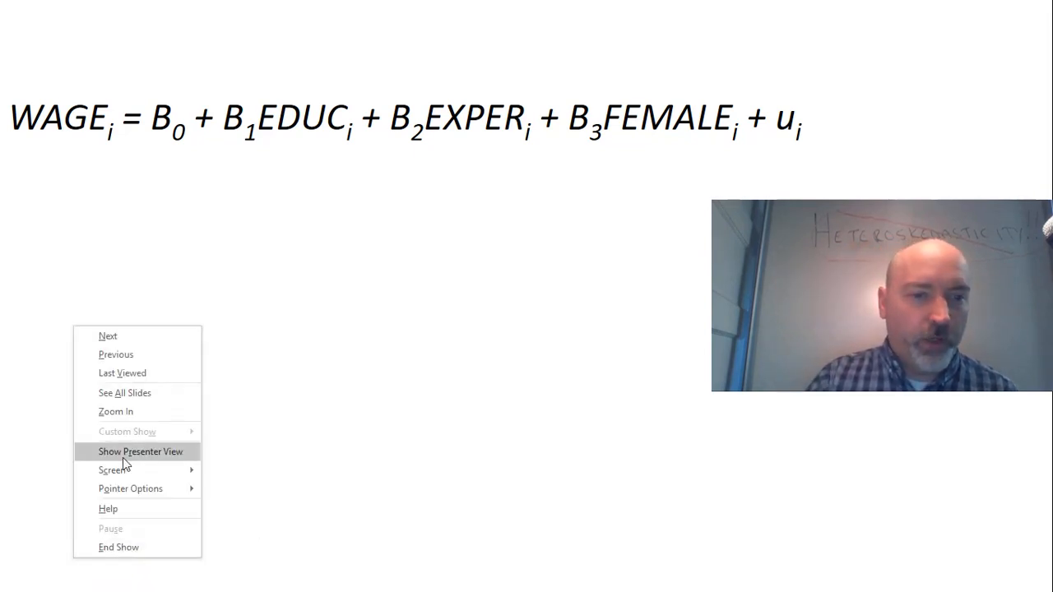
mouse_move(195, 492)
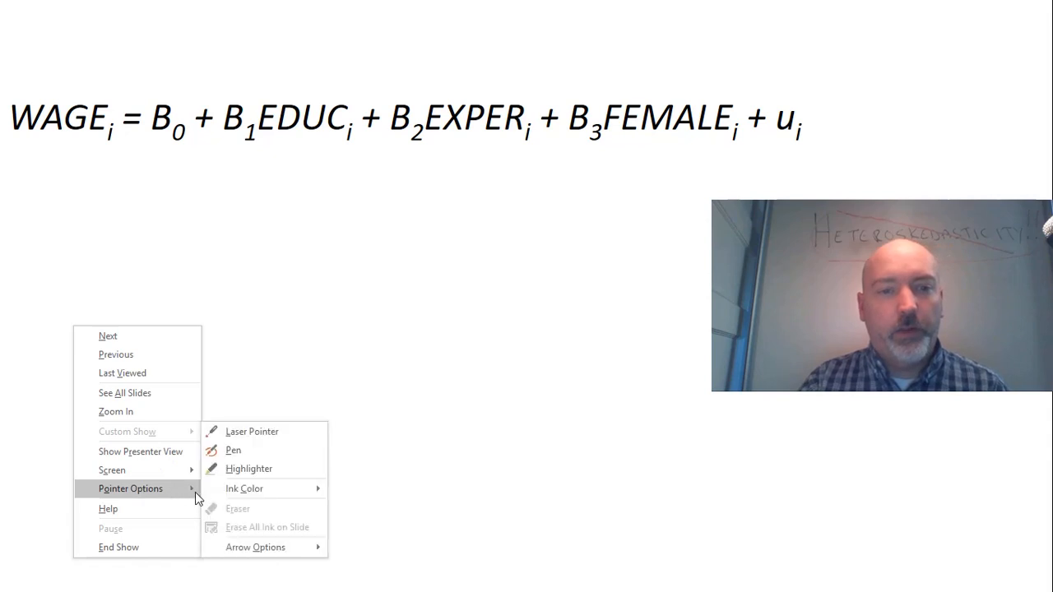
click(244, 454)
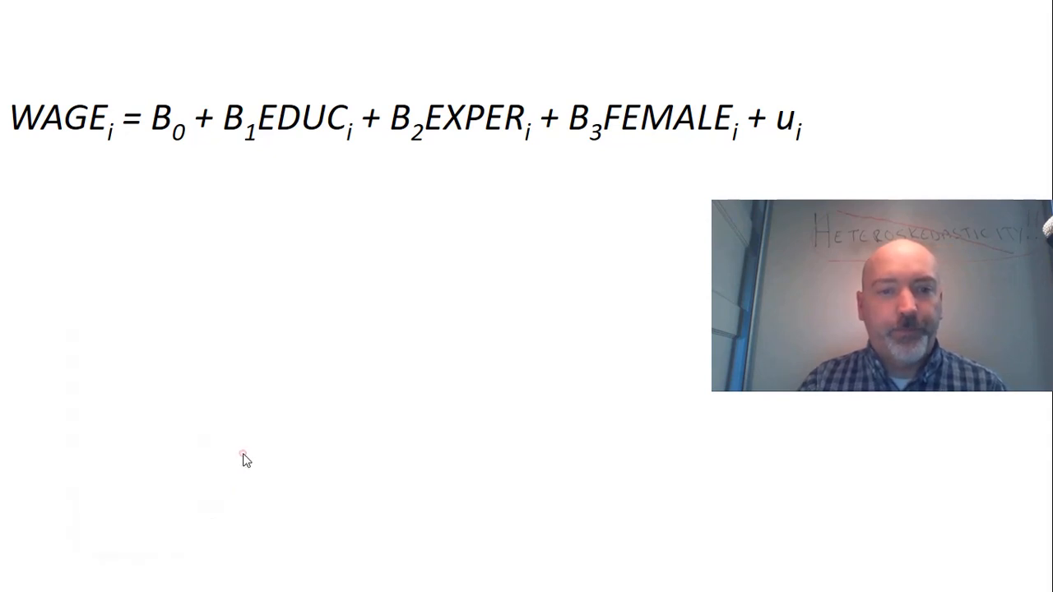
drag(35, 145, 98, 147)
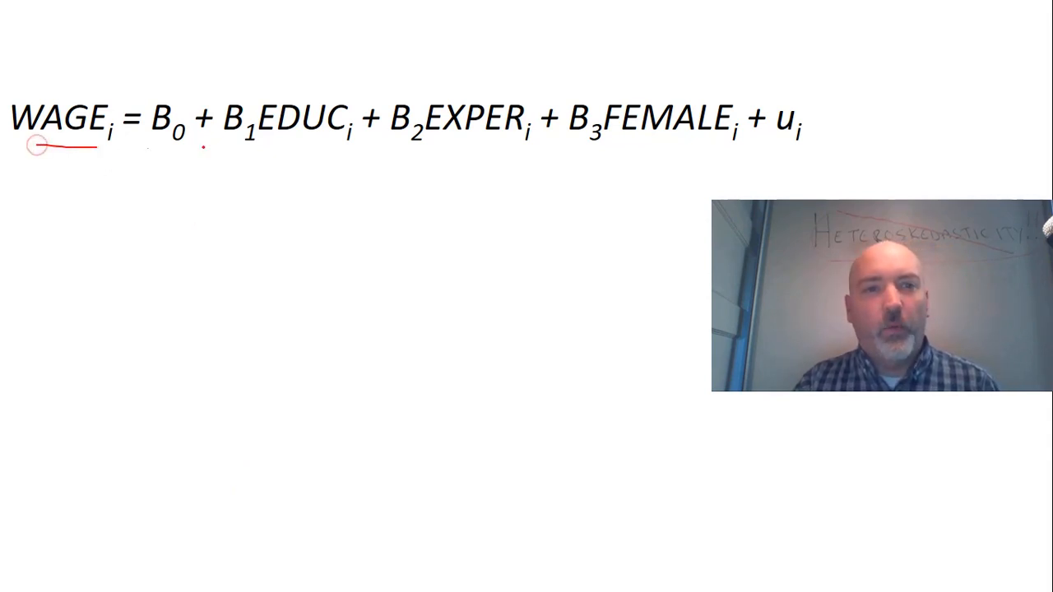
drag(289, 144, 352, 143)
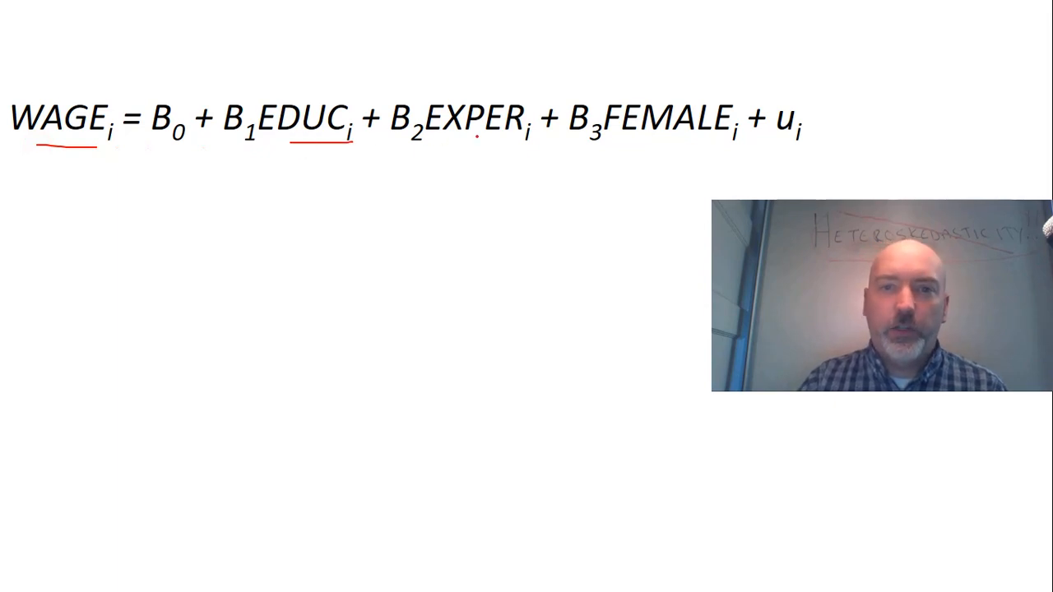
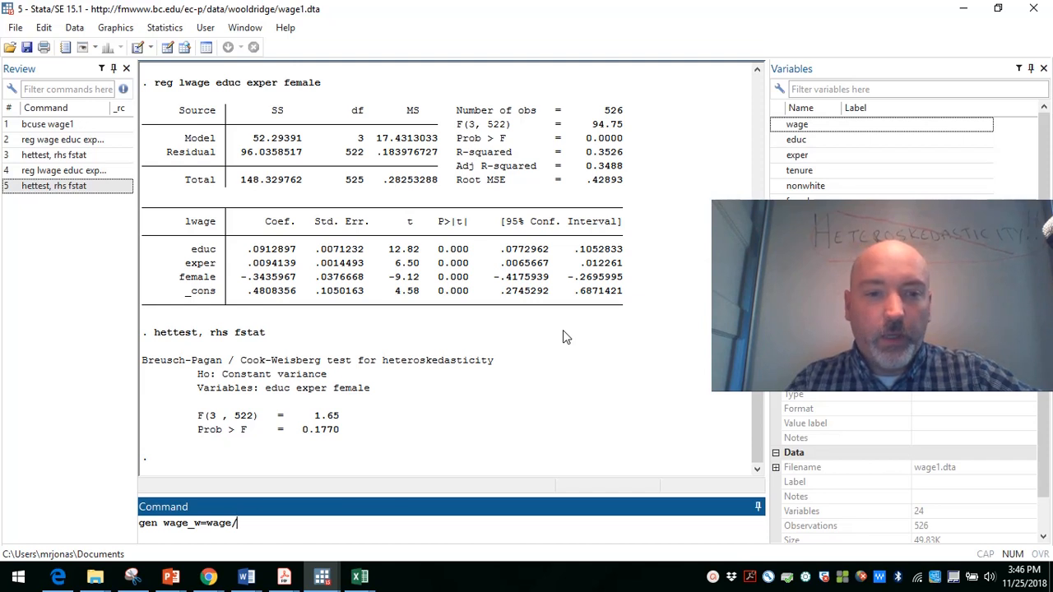
Step: Complete the started gen command so that wage_w equals wage/educ^.5, and run it
text(educ)
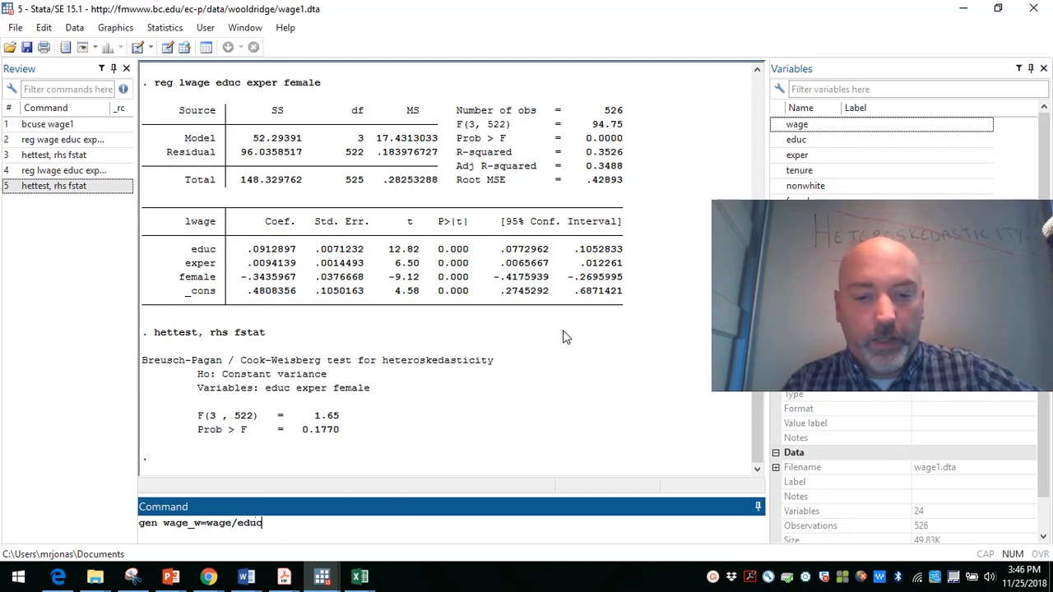
text(^.5)
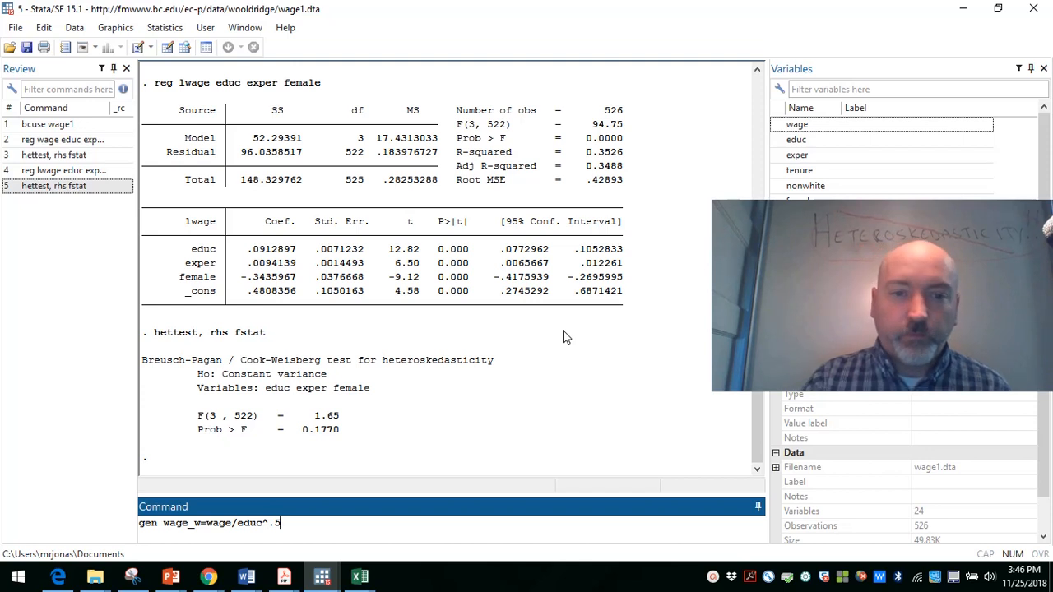
key(Return)
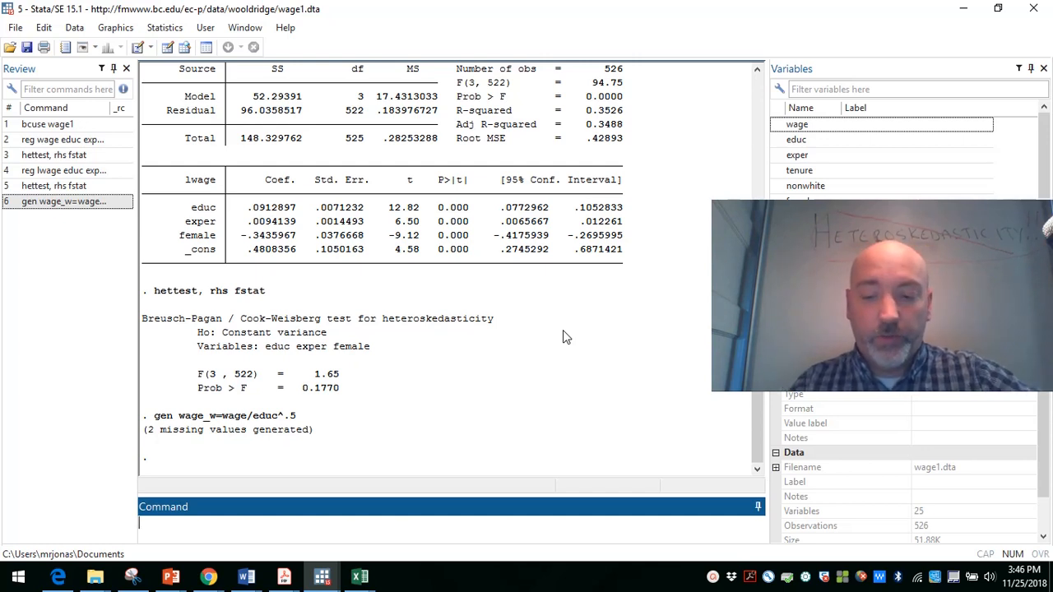
Step: Recall the wage_w command, change it to gen educ_w=educ/educ^.5 and run it
key(Page_Up)
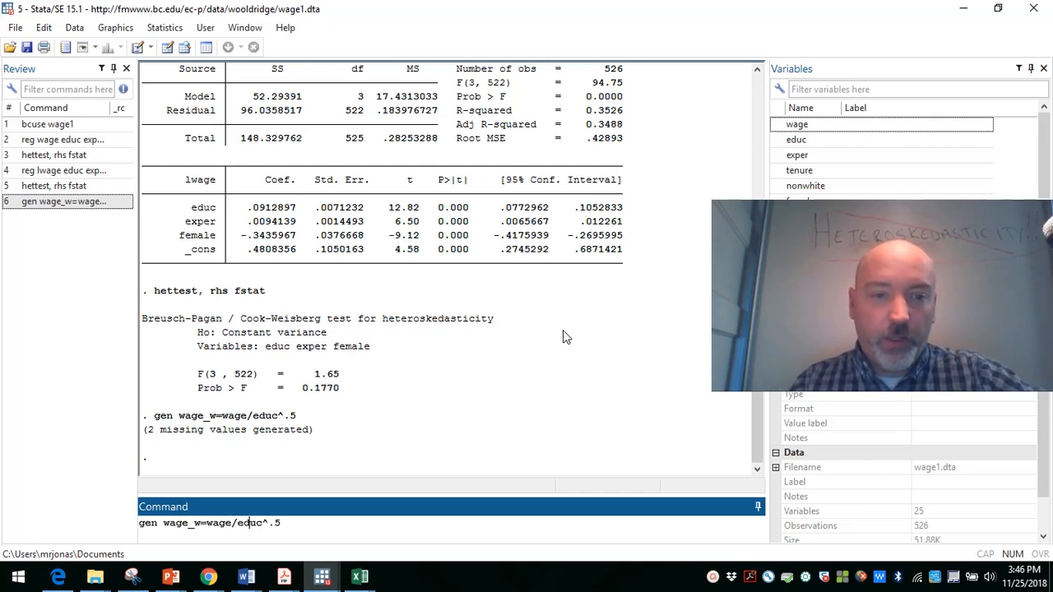
key(BackSpace)
key(BackSpace)
key(BackSpace)
key(BackSpace)
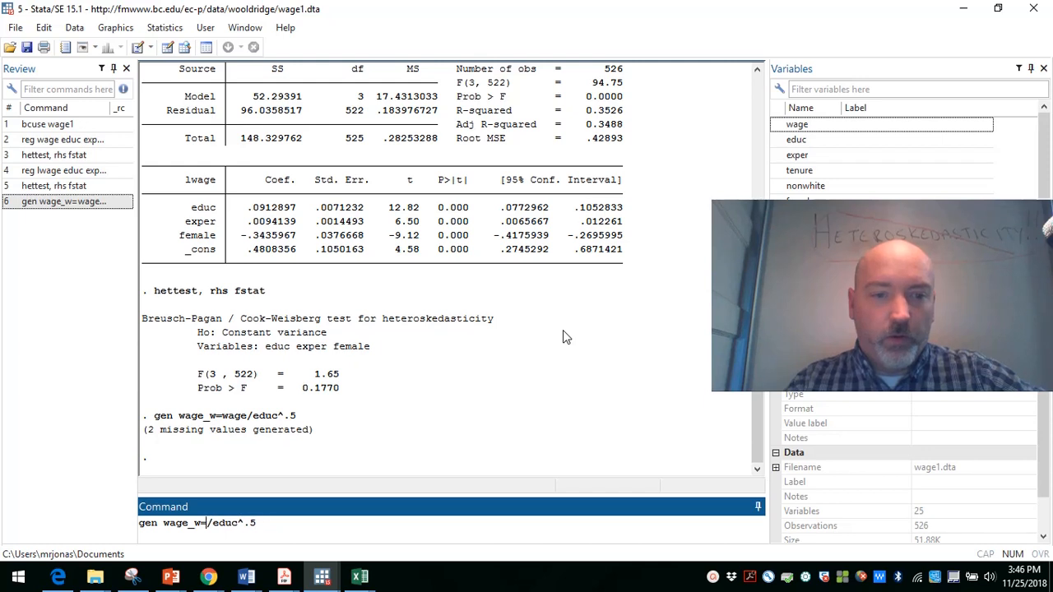
text(educ)
key(Left)
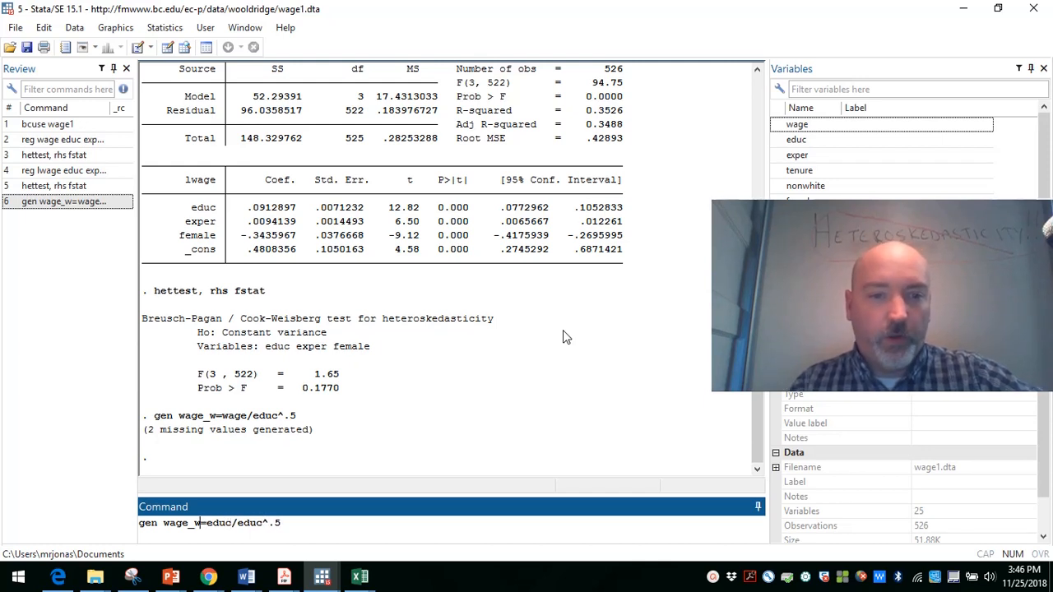
key(BackSpace)
key(BackSpace)
key(BackSpace)
key(BackSpace)
key(BackSpace)
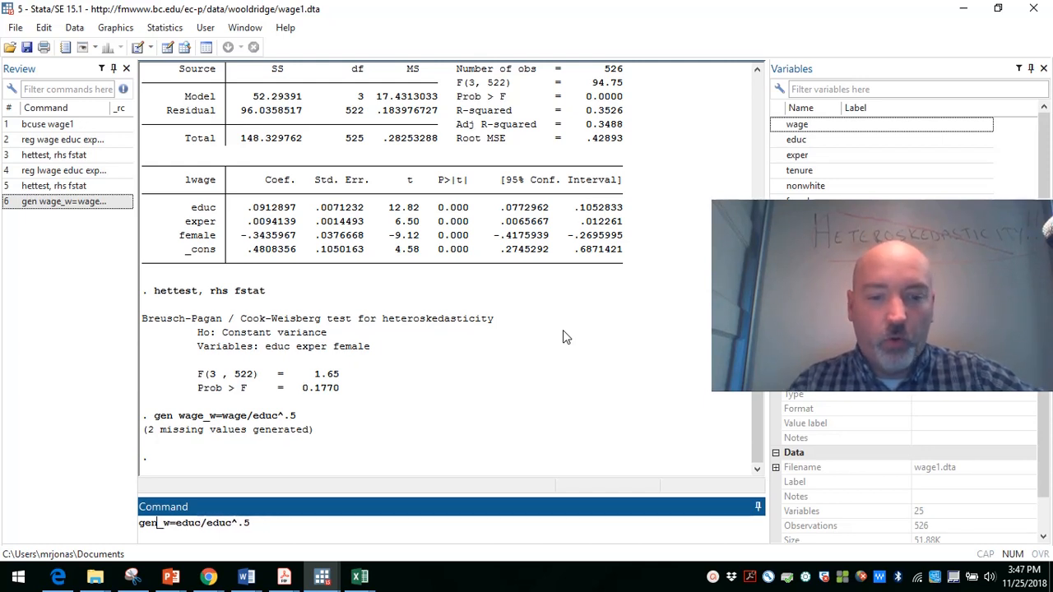
text(educ)
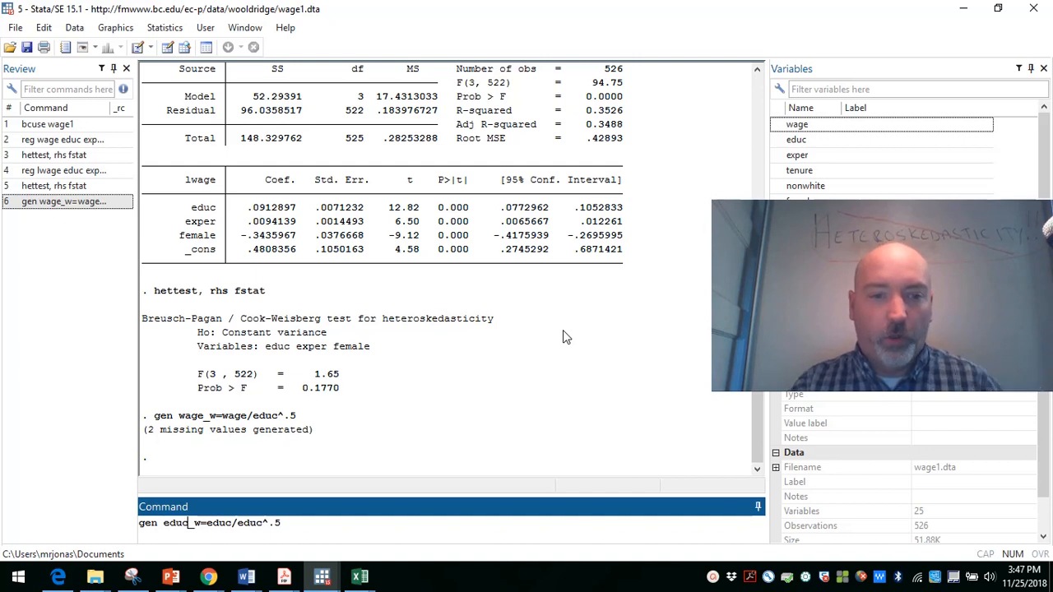
key(Return)
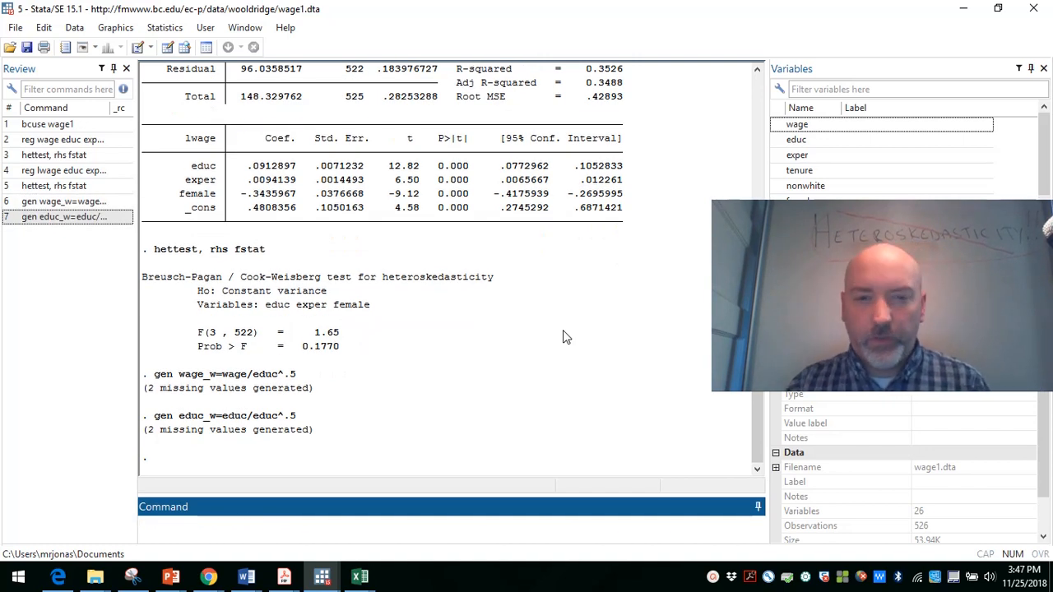
Step: Reuse the educ_w command to generate the weighted experience variable with gen exper_w=exper/educ^.5
key(Page_Up)
key(Left)
key(Left)
key(Left)
key(Left)
key(Left)
key(Left)
key(Left)
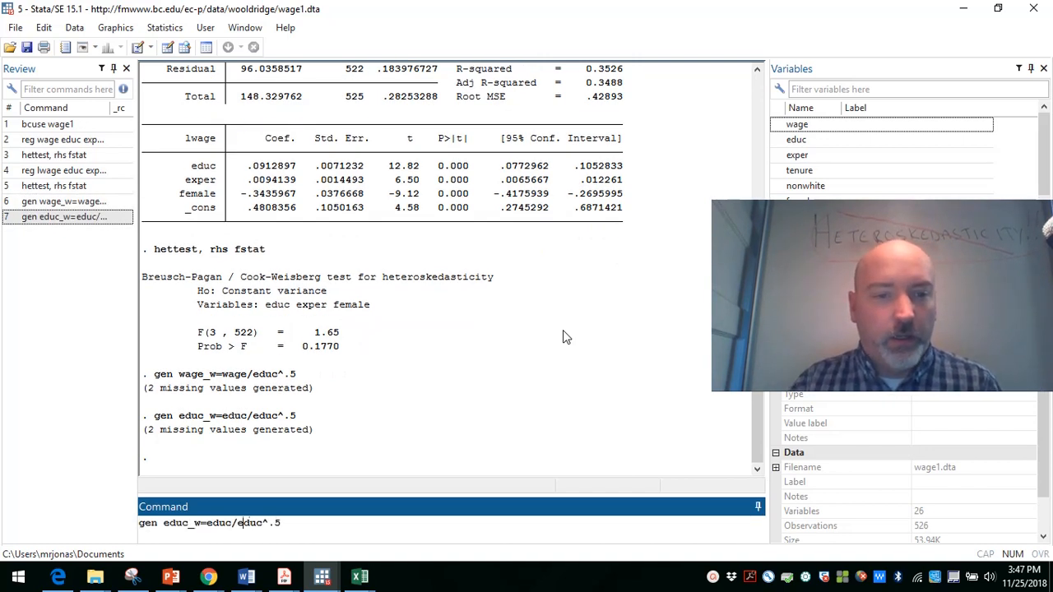
key(Left)
key(BackSpace)
key(BackSpace)
key(BackSpace)
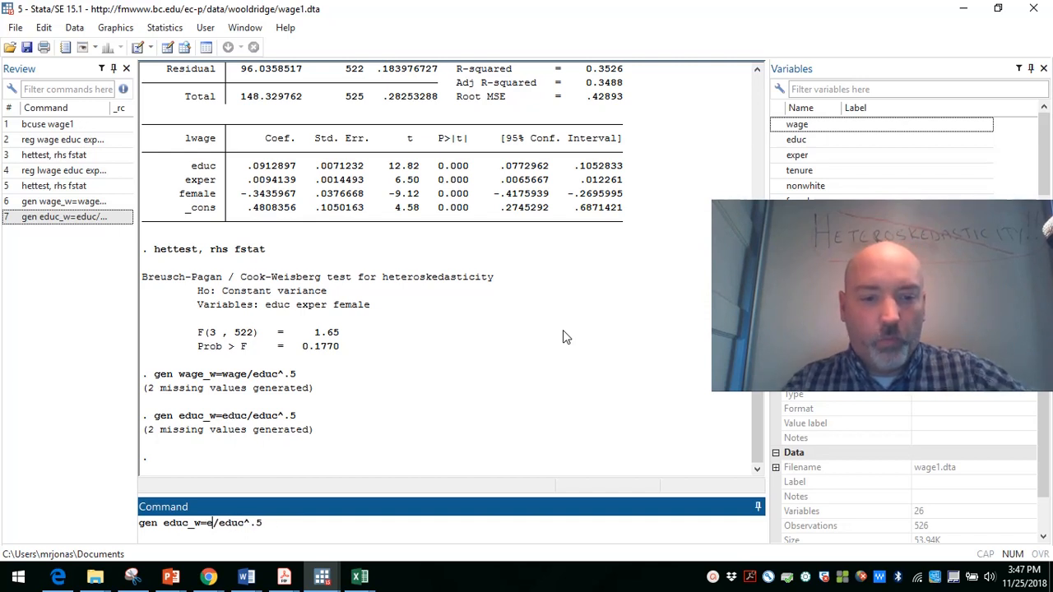
text(xper)
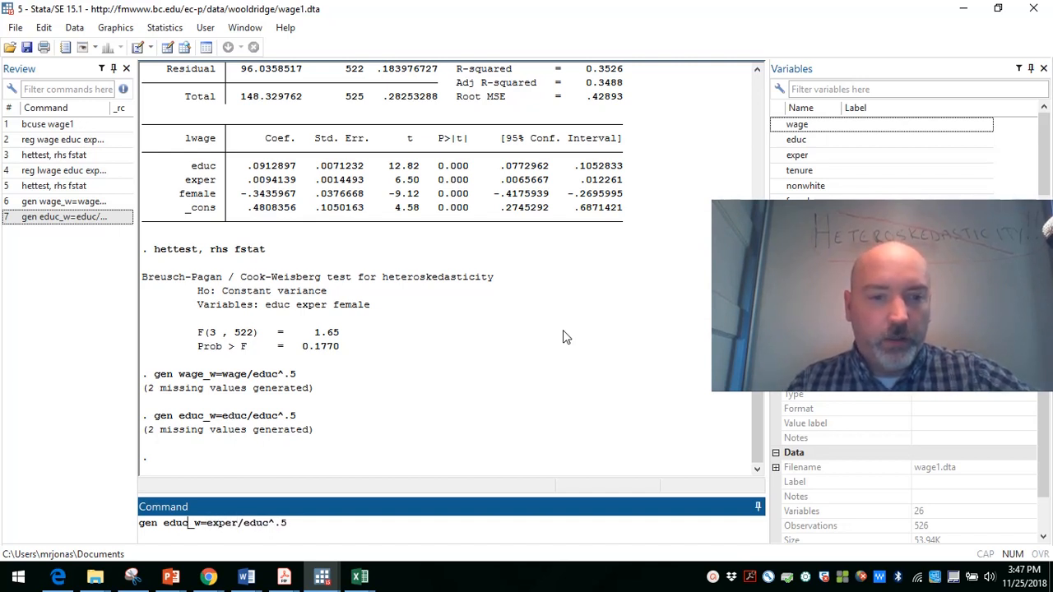
key(BackSpace)
key(BackSpace)
key(BackSpace)
key(BackSpace)
text(expe)
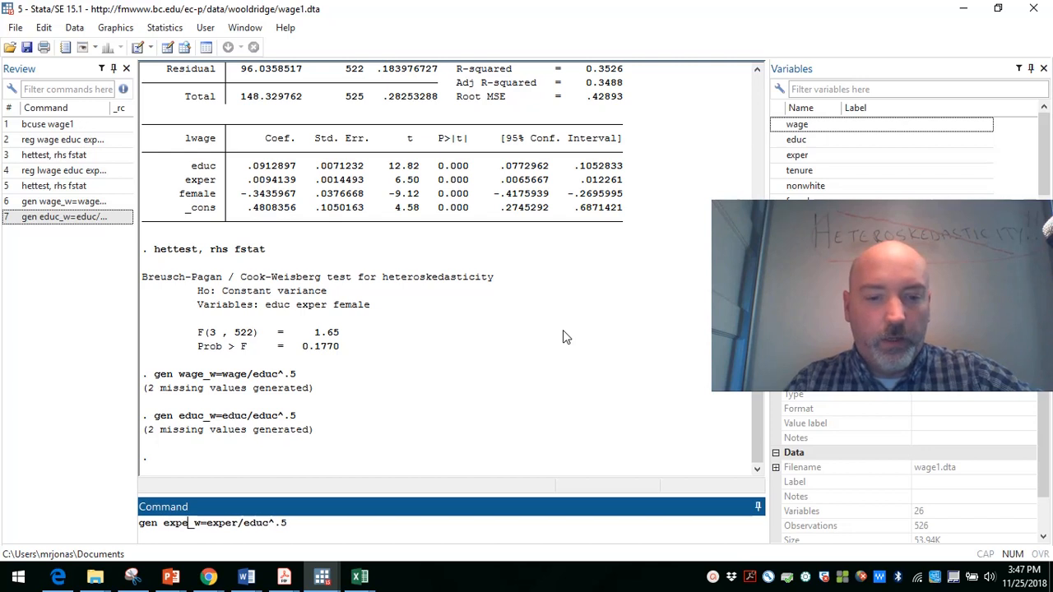
text(r)
key(Return)
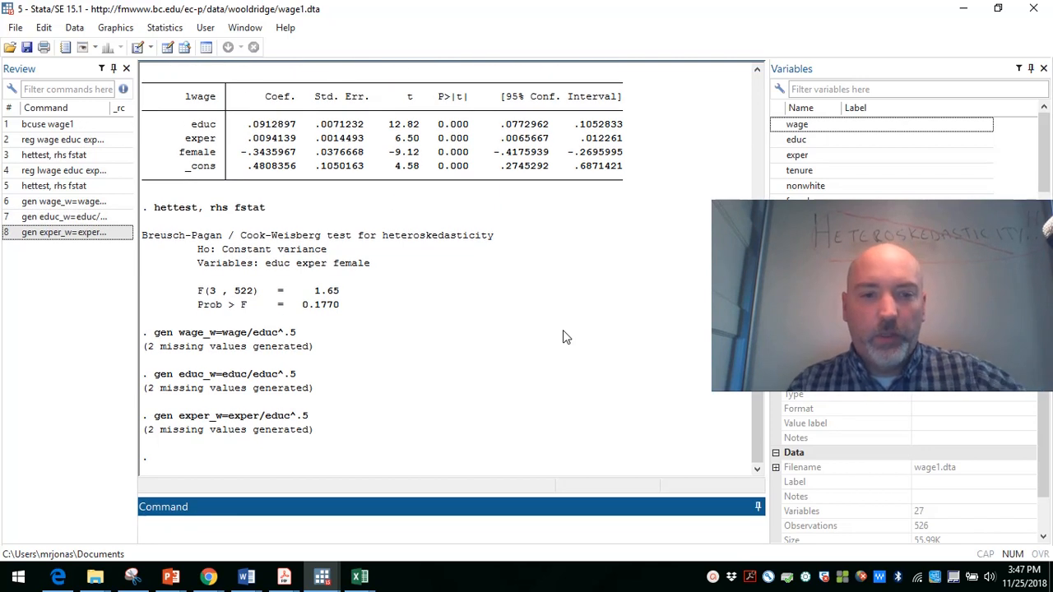
Step: Reuse the exper_w command to generate the weighted female variable with gen female_w=female/educ^.5
key(Page_Up)
key(Left)
key(Left)
key(Left)
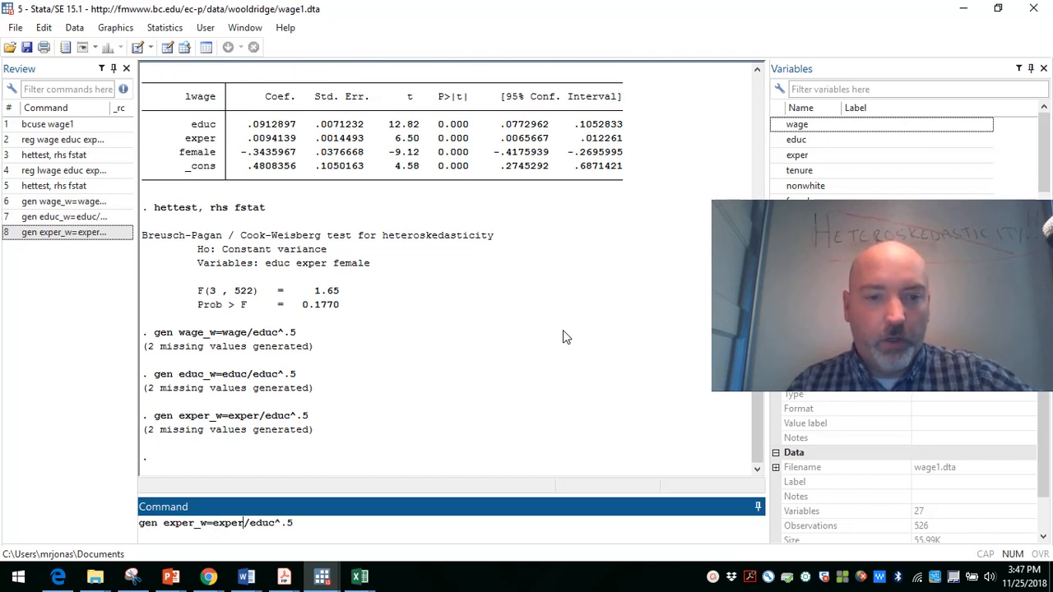
key(BackSpace)
key(BackSpace)
key(BackSpace)
key(BackSpace)
key(BackSpace)
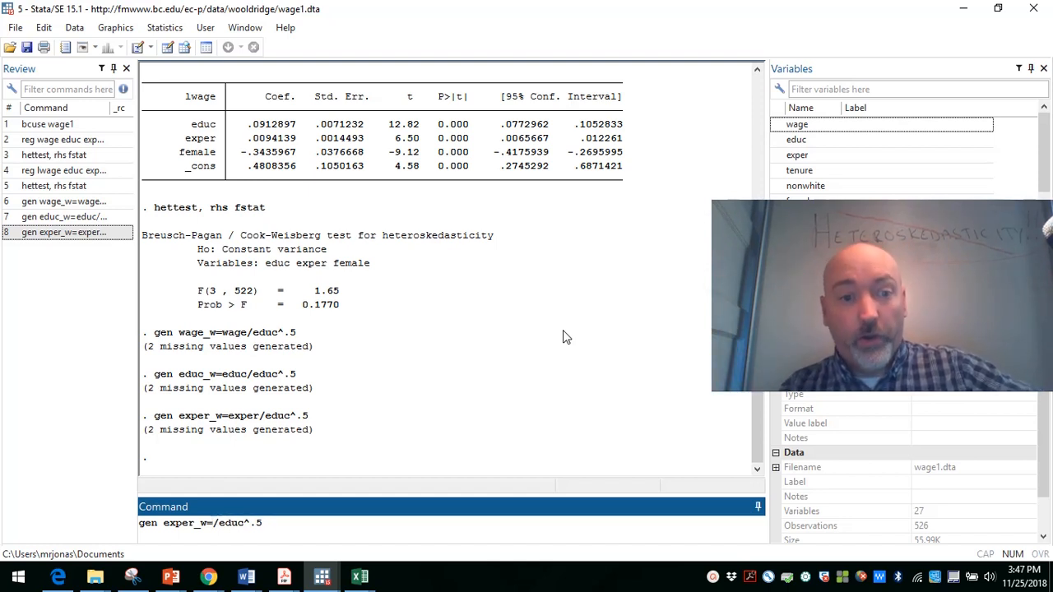
text(fema)
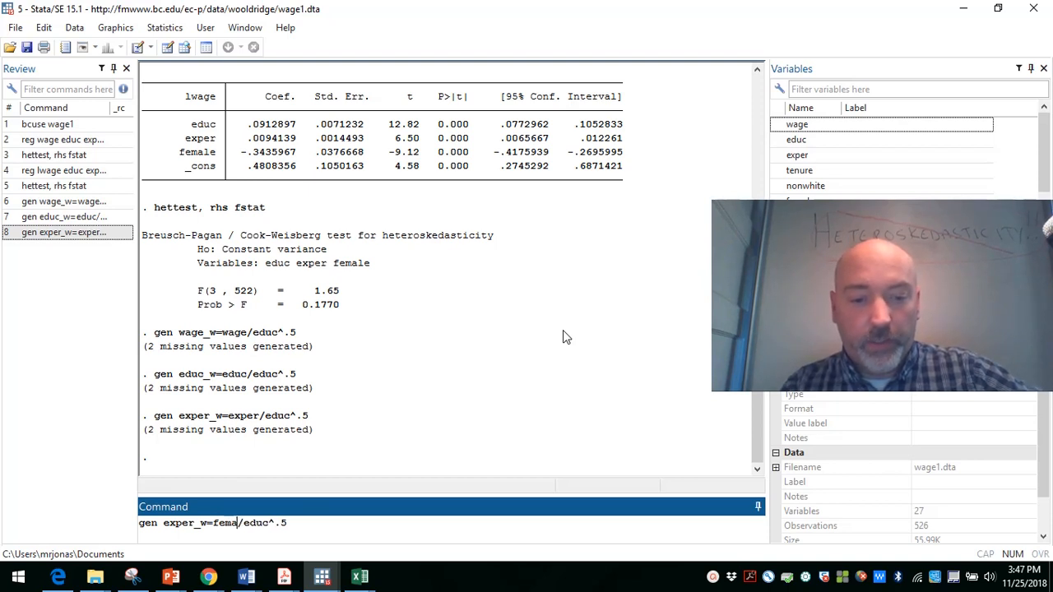
text(le)
key(Left)
key(Left)
key(Left)
key(Left)
key(Left)
key(Left)
key(Left)
key(Left)
key(Left)
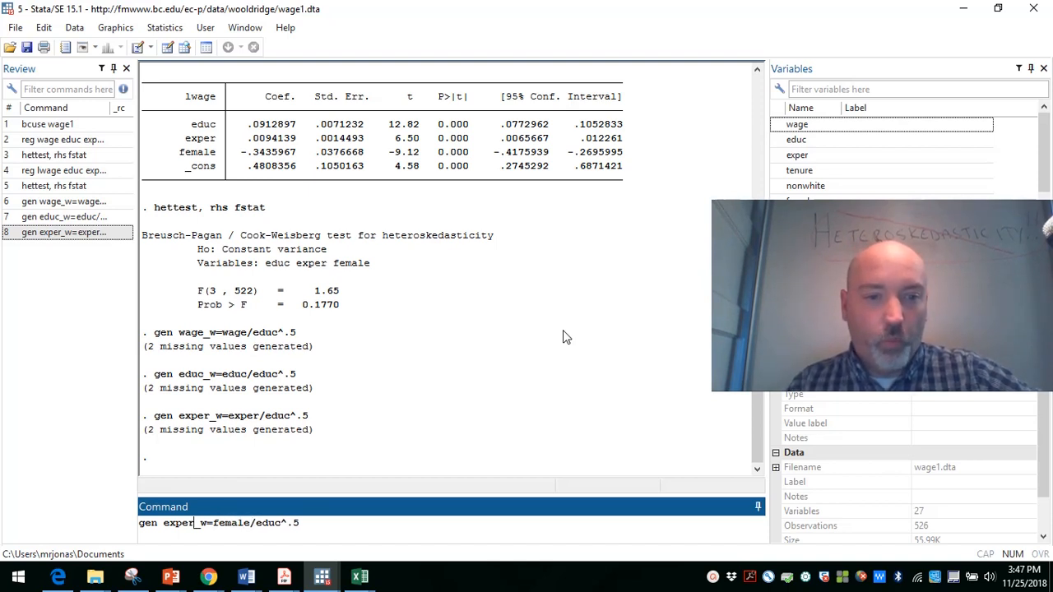
key(BackSpace)
key(BackSpace)
key(BackSpace)
key(BackSpace)
key(BackSpace)
text(female)
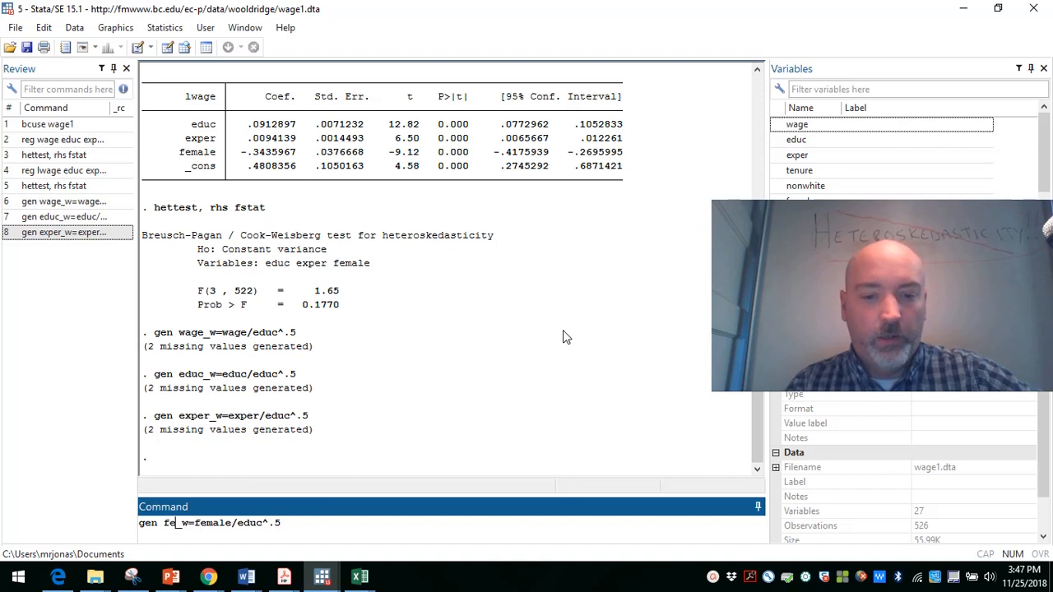
key(Return)
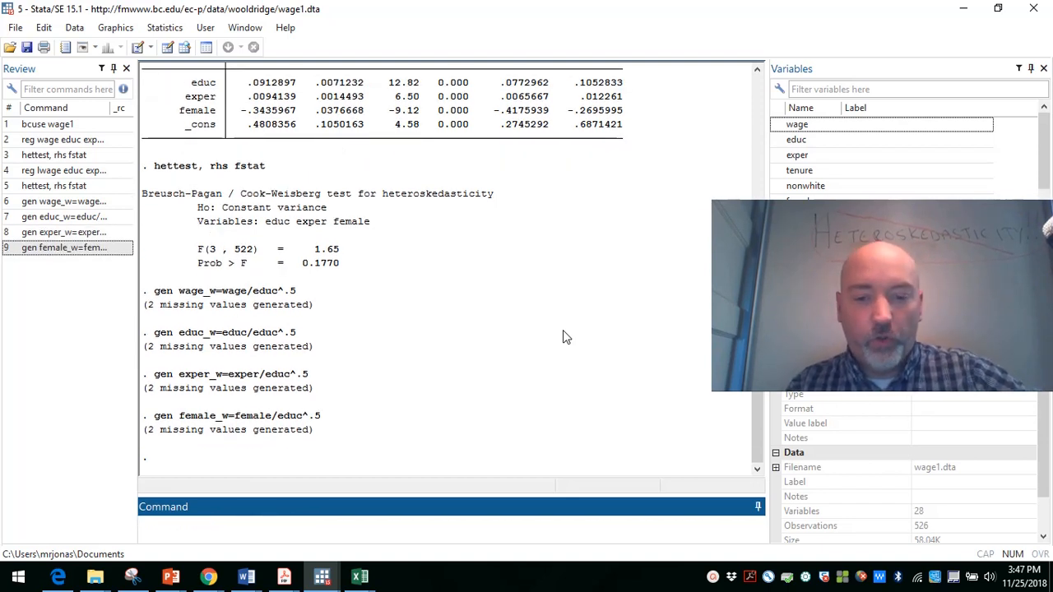
Step: Reuse the female_w command to generate the weighted constant term with gen bo_w=1/educ^.5
key(Page_Up)
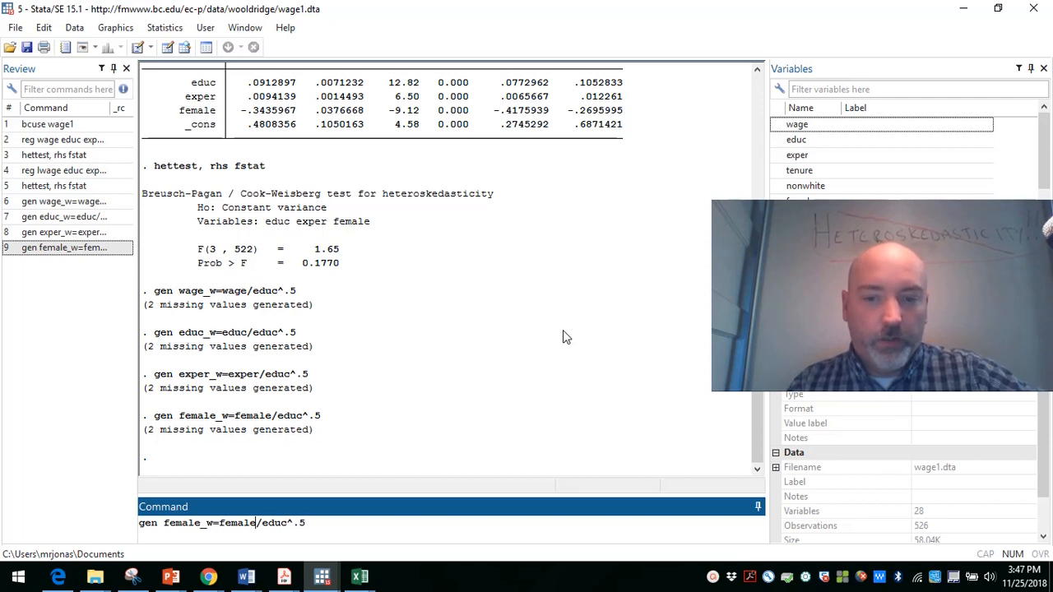
key(BackSpace)
key(BackSpace)
key(BackSpace)
key(BackSpace)
key(BackSpace)
key(BackSpace)
text(1)
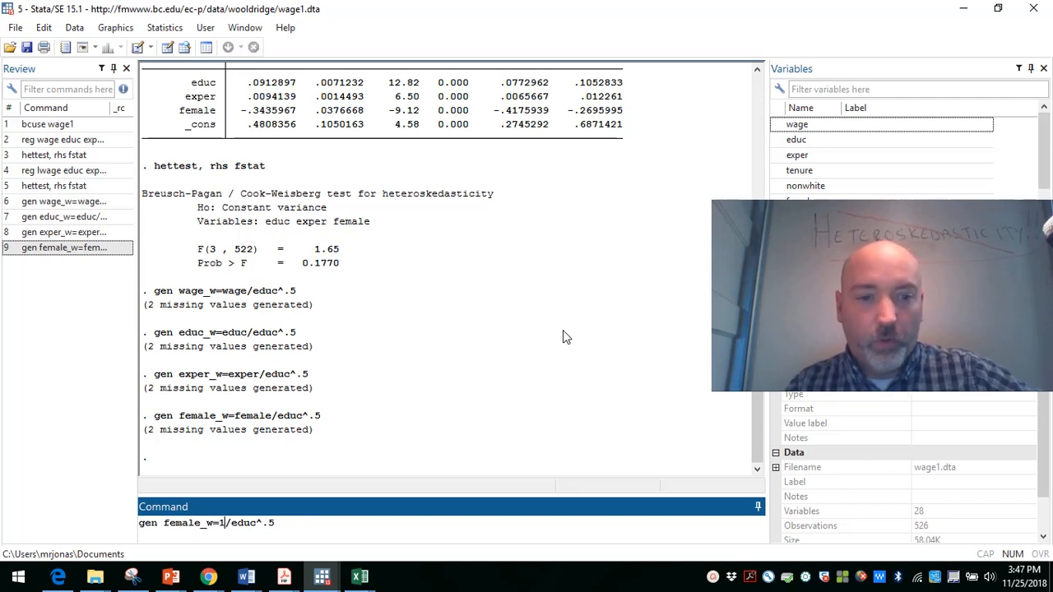
key(Left)
key(Left)
key(BackSpace)
key(BackSpace)
key(BackSpace)
key(BackSpace)
key(BackSpace)
key(BackSpace)
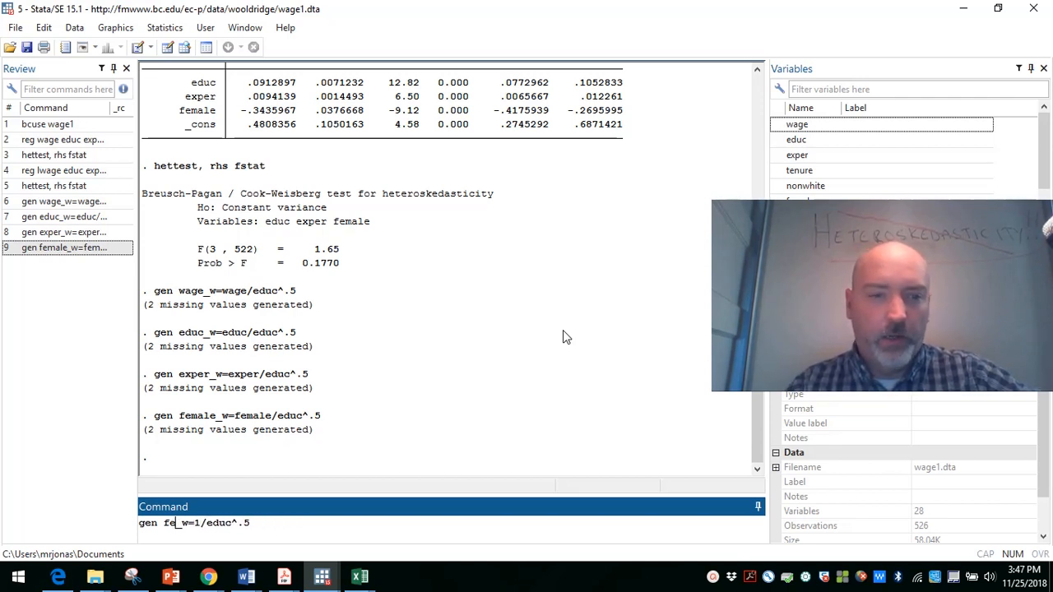
text(bo)
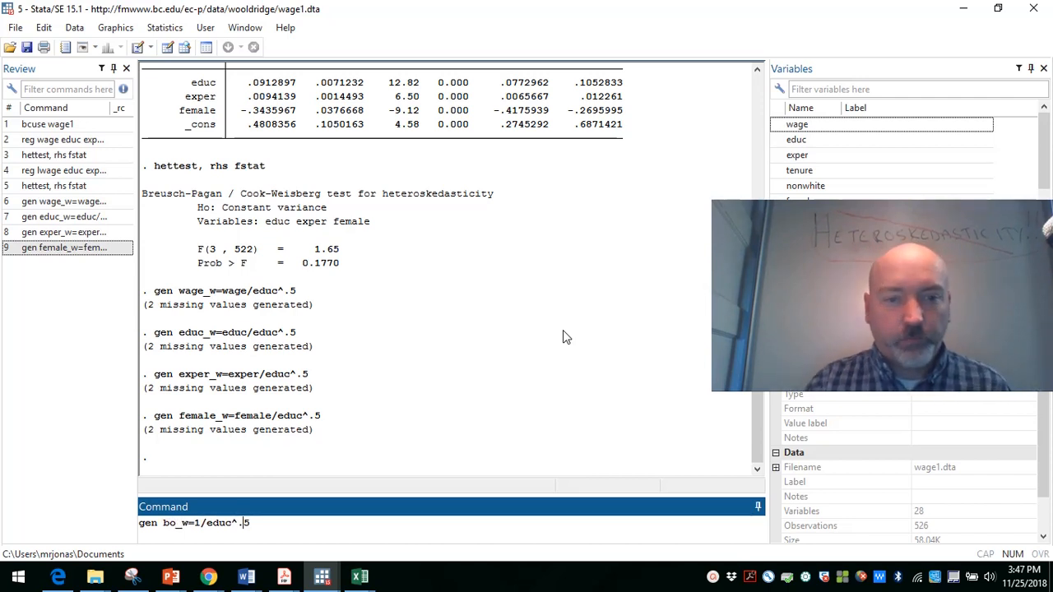
key(Return)
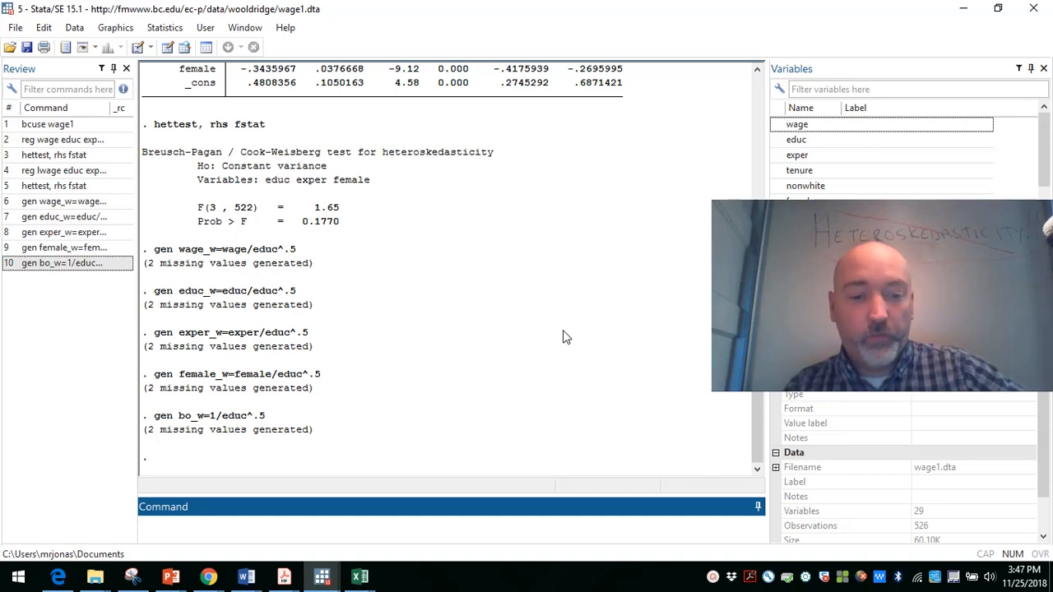
Step: Recall the earlier lwage regression command and change its dependent variable to wage_w
text(r)
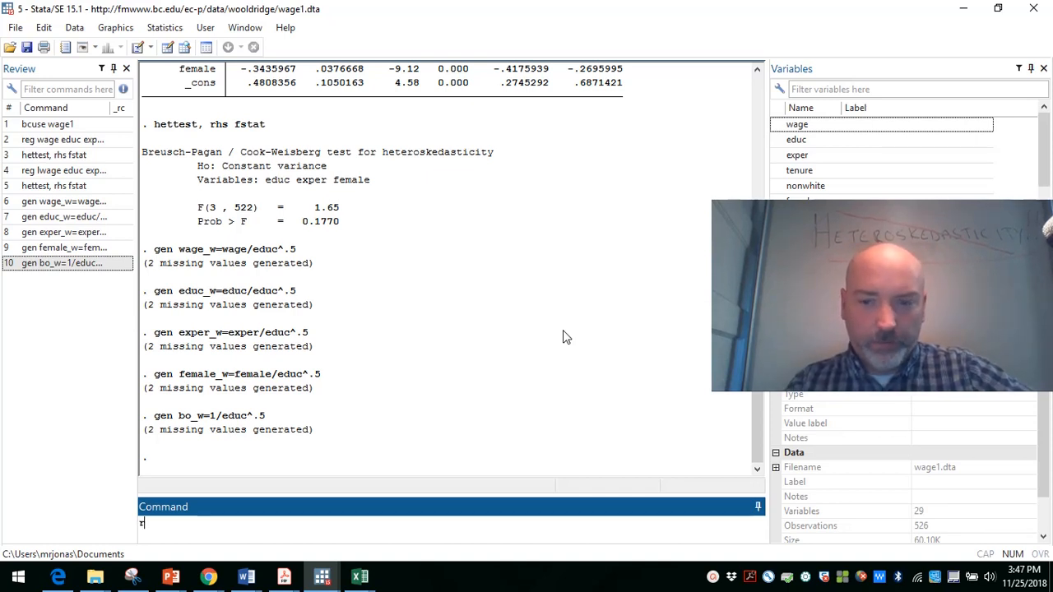
key(BackSpace)
key(Page_Up)
key(Page_Up)
key(Page_Up)
key(Page_Up)
key(Page_Up)
key(Page_Up)
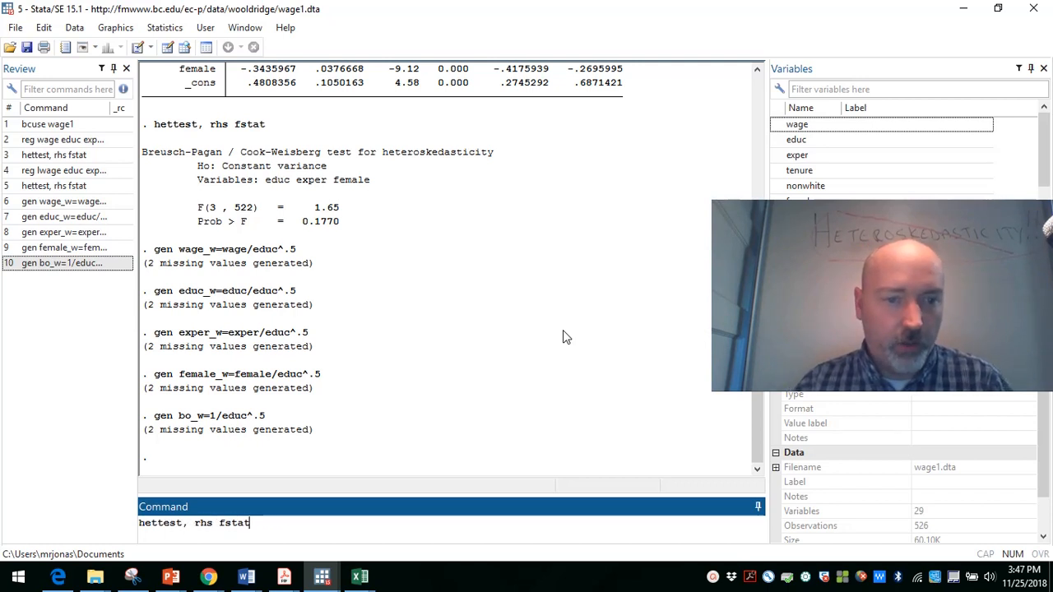
key(Page_Up)
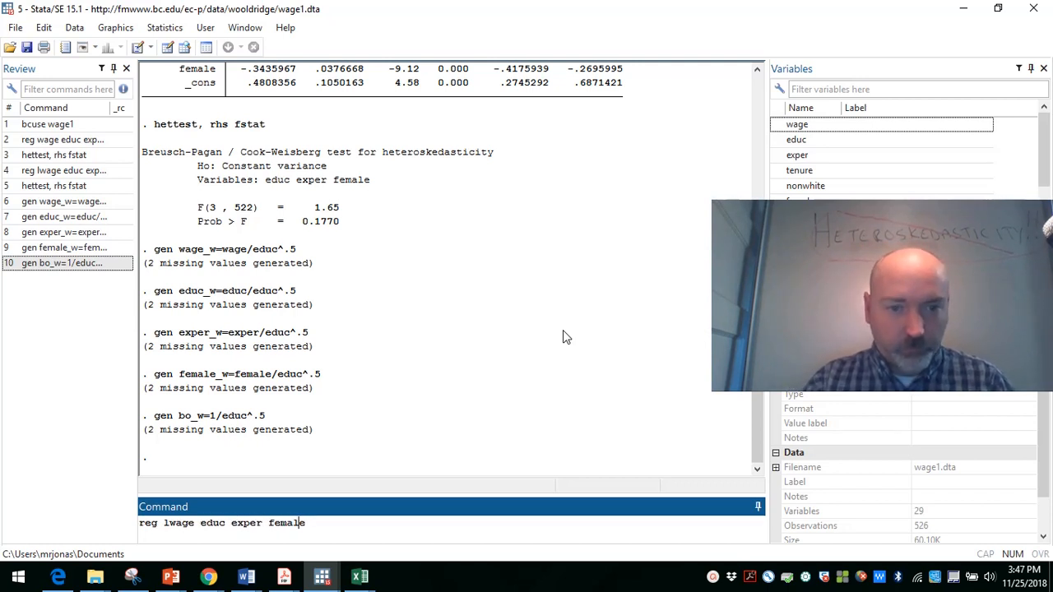
key(Left)
key(Left)
key(Left)
key(Left)
key(Left)
key(Left)
key(Left)
key(Left)
key(Left)
key(Left)
key(Left)
key(Left)
key(Left)
key(Left)
key(Left)
key(Left)
key(Left)
key(Left)
key(Left)
key(Left)
key(BackSpace)
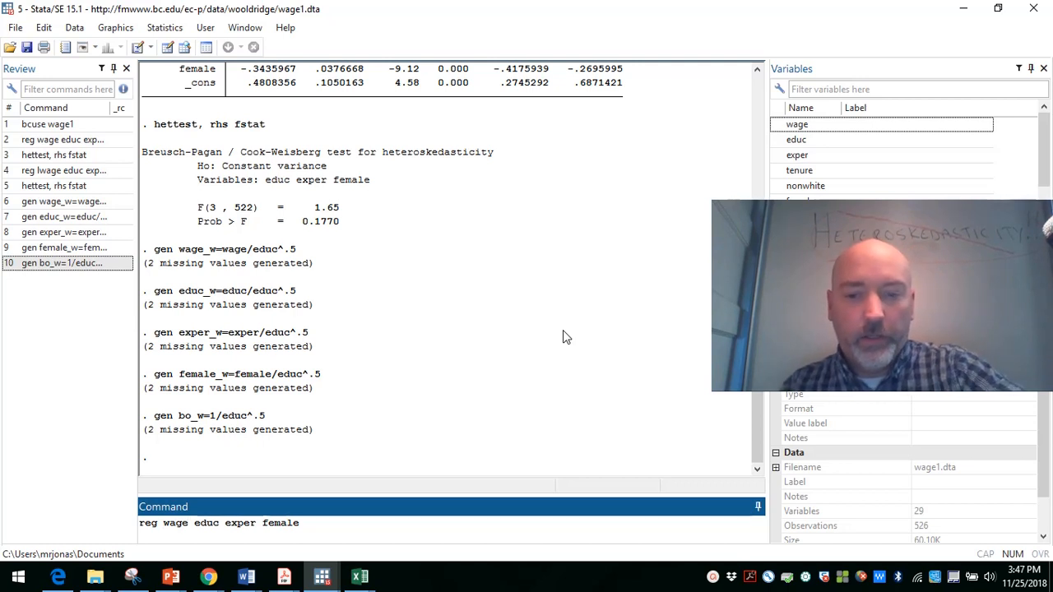
text(_w)
Step: Change the regressors to educ_w, exper_w and female_w and run the regression of wage_w
key(Right)
key(Right)
key(Right)
key(Right)
key(Right)
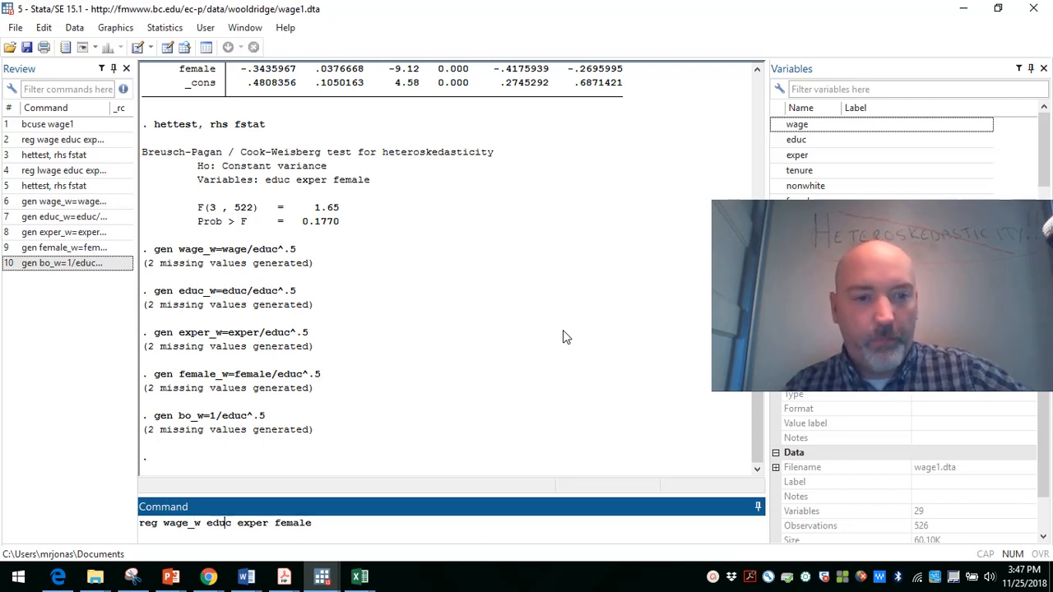
text(_w)
key(Right)
key(Right)
key(Right)
key(Right)
key(Right)
key(Right)
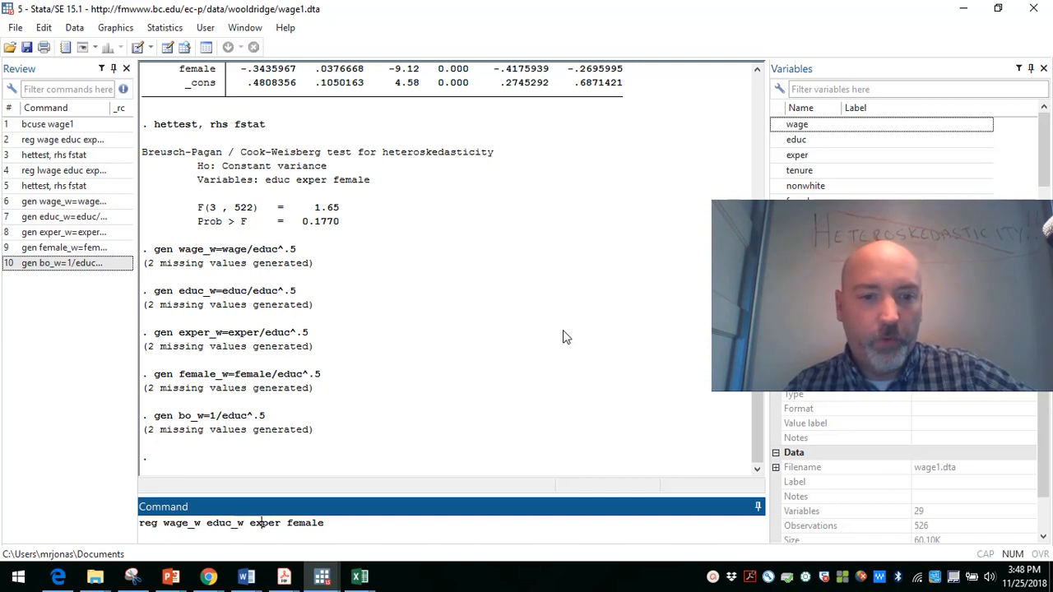
text(_w)
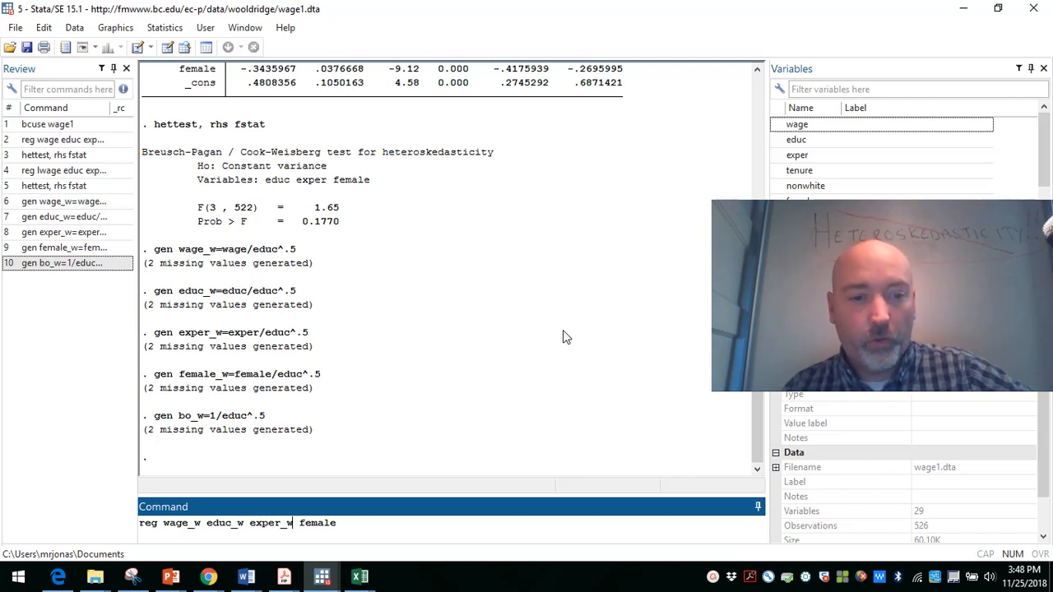
key(Right)
key(Right)
key(Right)
key(Right)
key(Right)
key(Right)
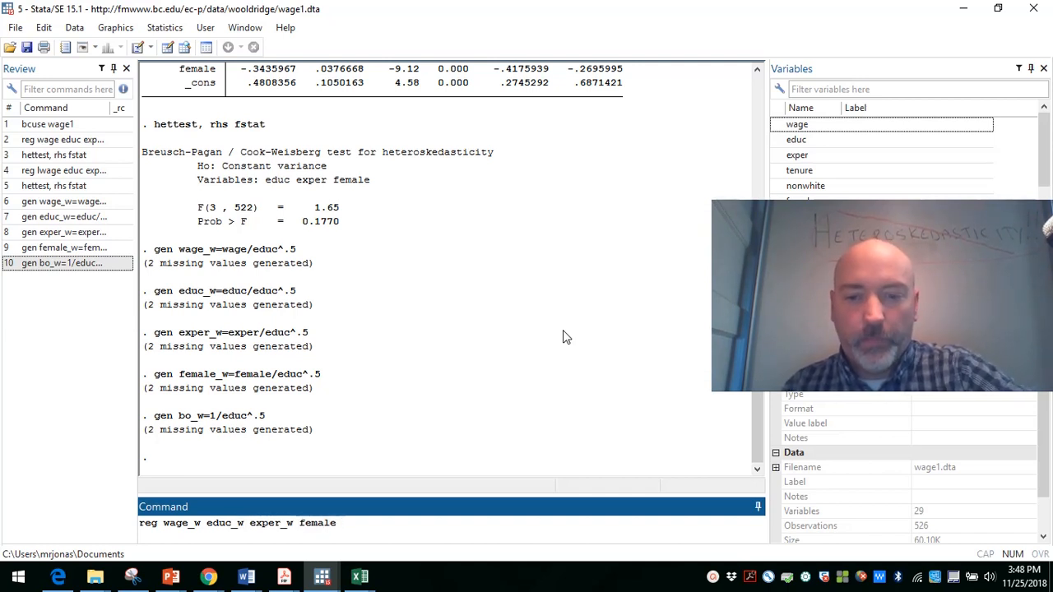
text(_w)
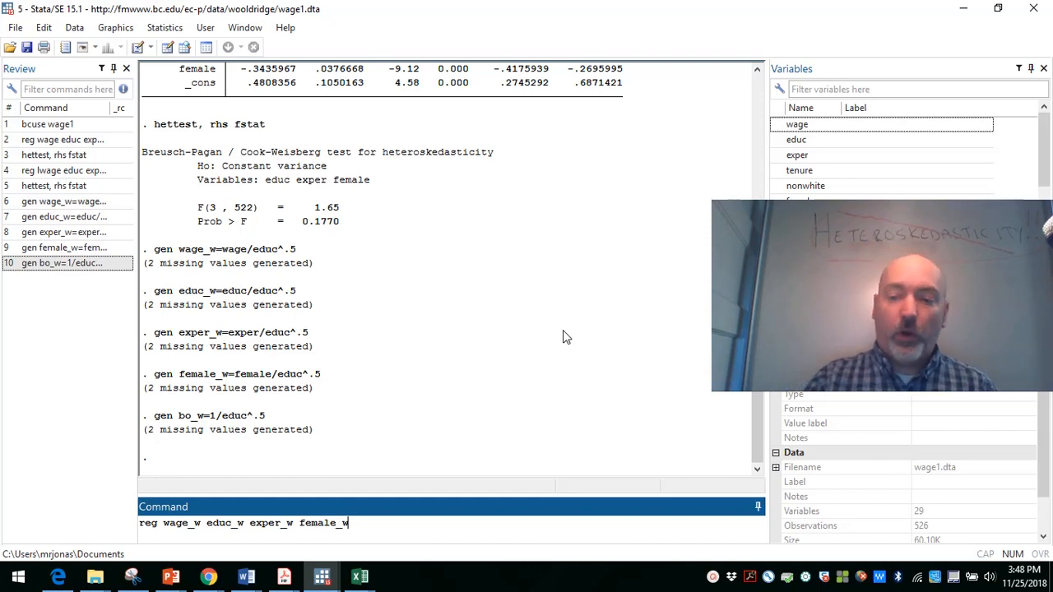
key(Return)
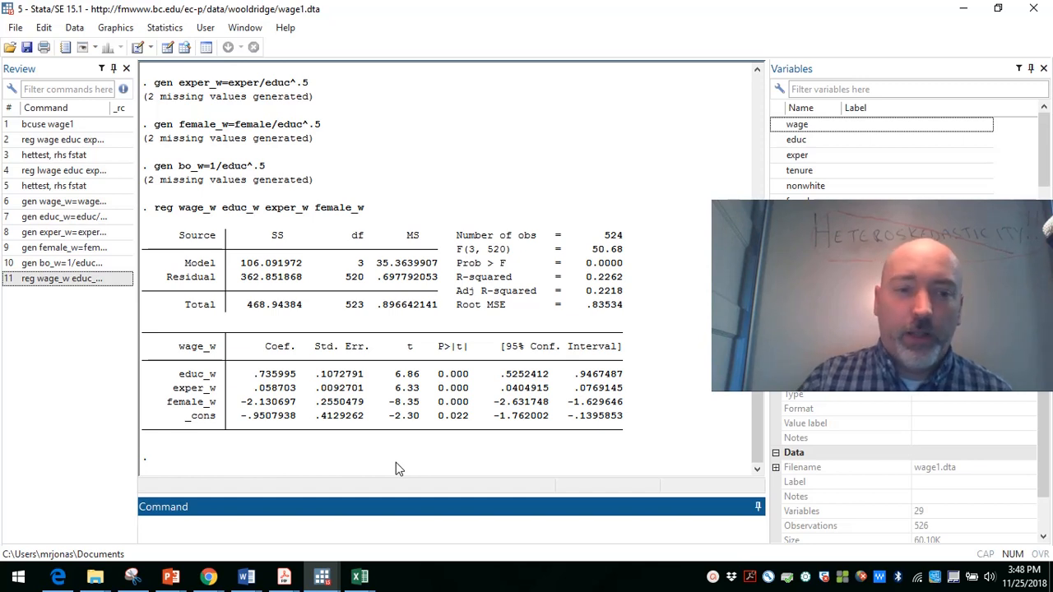
key(Page_Up)
key(Page_Up)
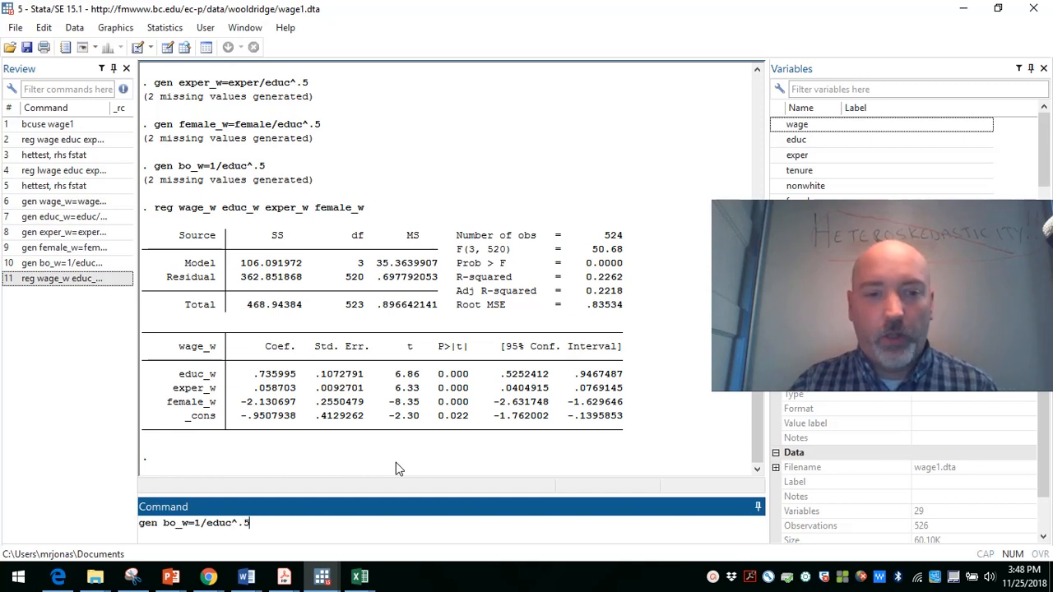
key(Page_Up)
key(Page_Up)
key(Page_Up)
key(Page_Up)
key(Page_Up)
key(Page_Up)
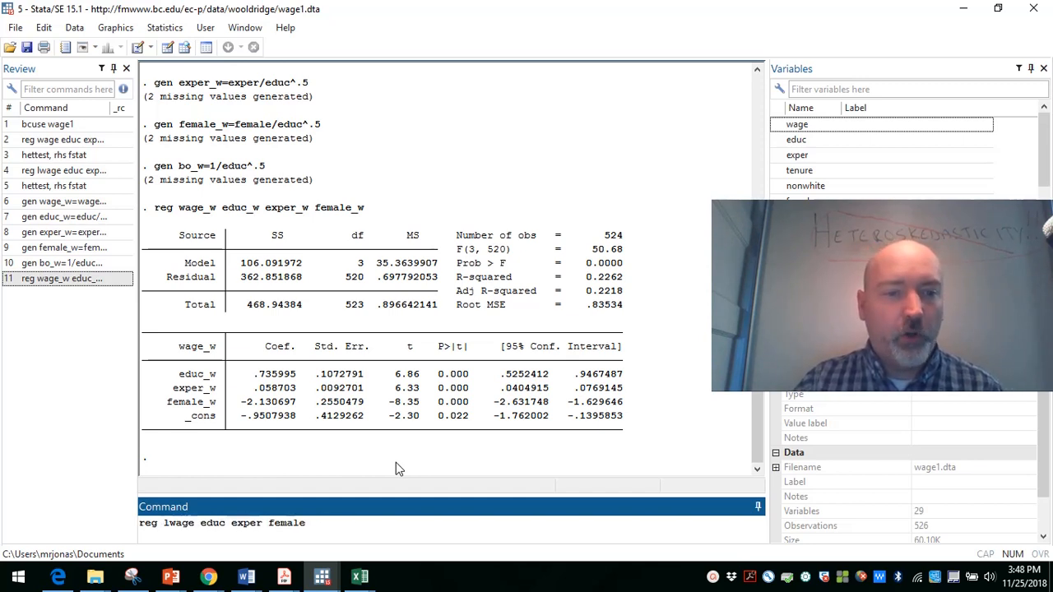
key(Left)
key(Left)
key(Left)
key(Left)
key(Left)
key(Left)
key(Left)
key(Left)
key(Left)
key(Left)
key(Left)
key(Left)
key(Left)
key(Left)
key(Left)
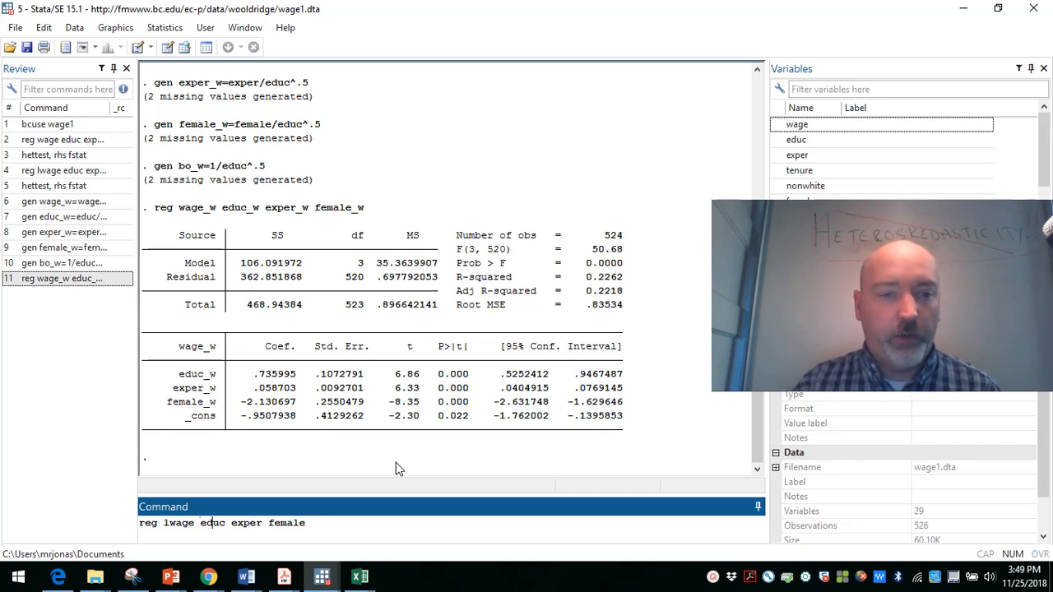
key(Delete)
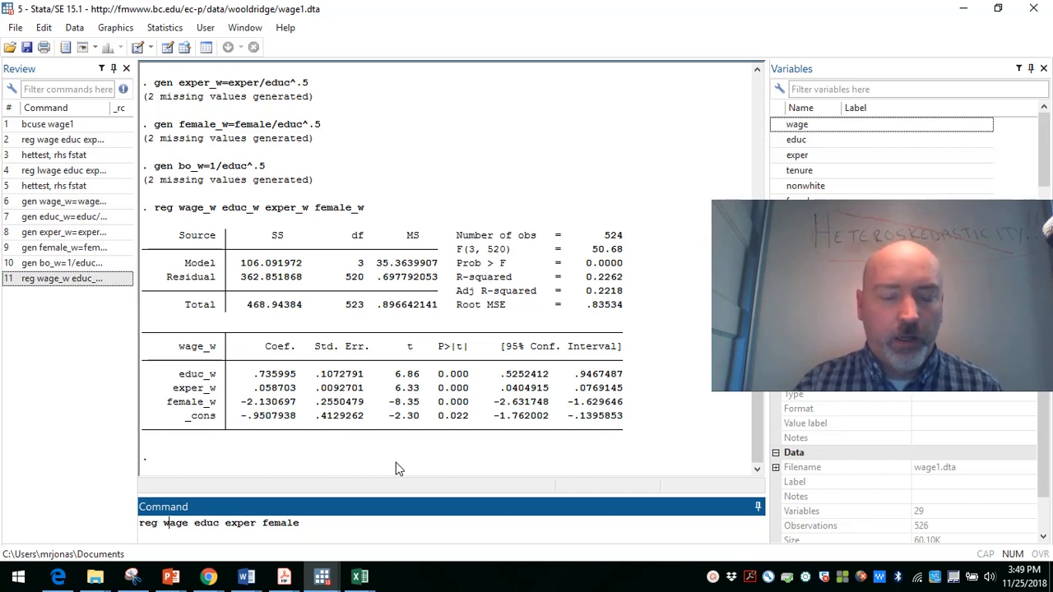
key(Right)
key(Right)
key(Right)
key(Right)
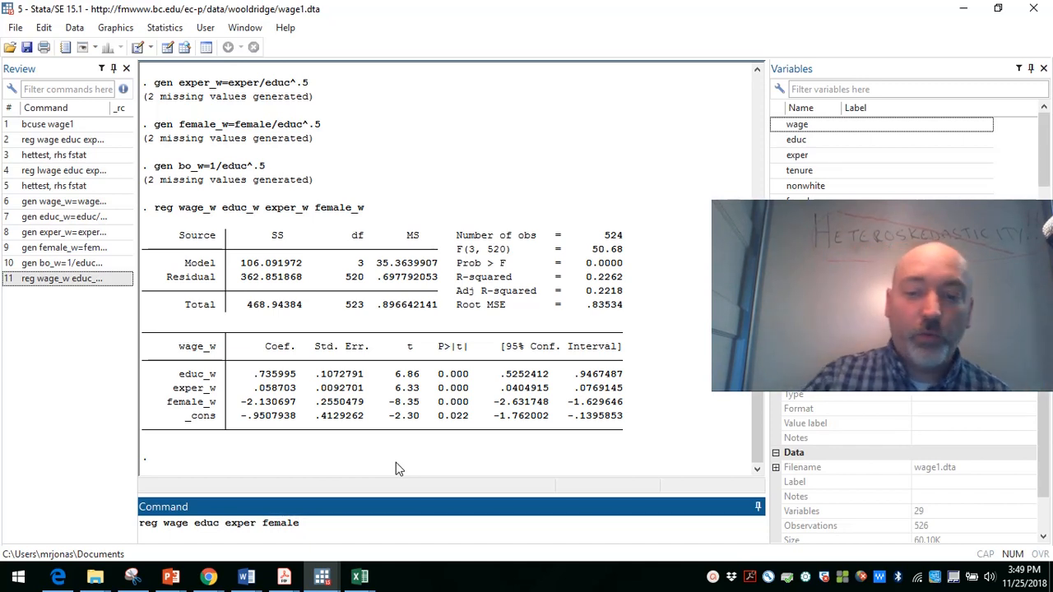
text([)
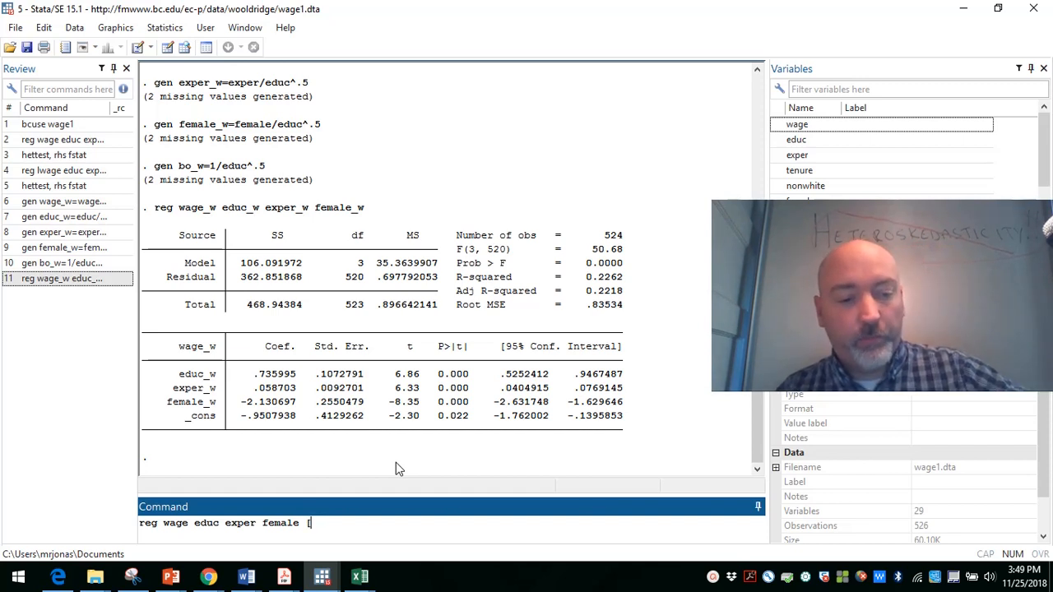
text(aw)
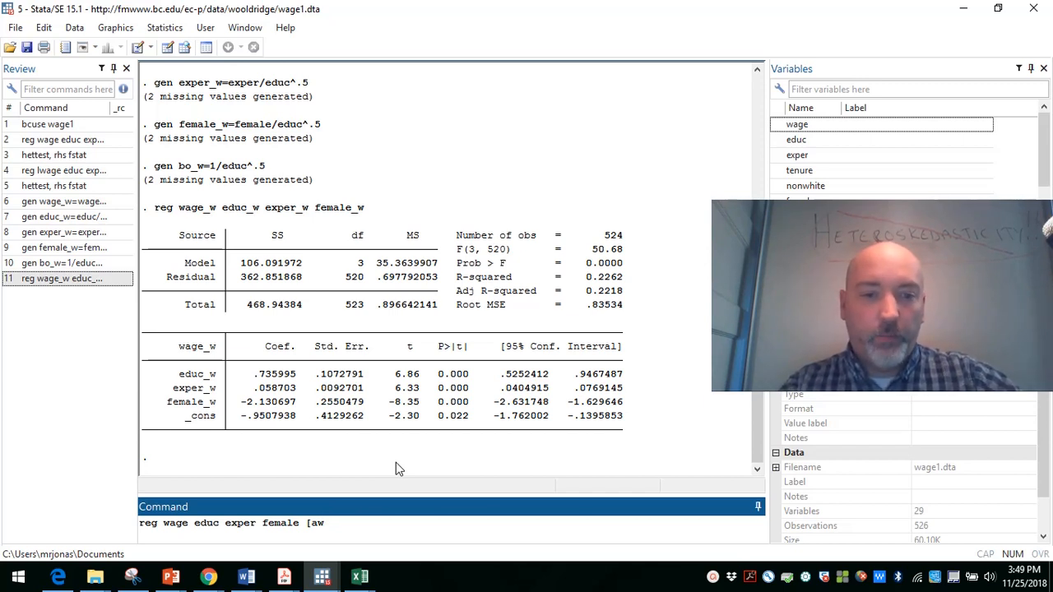
text(=1)
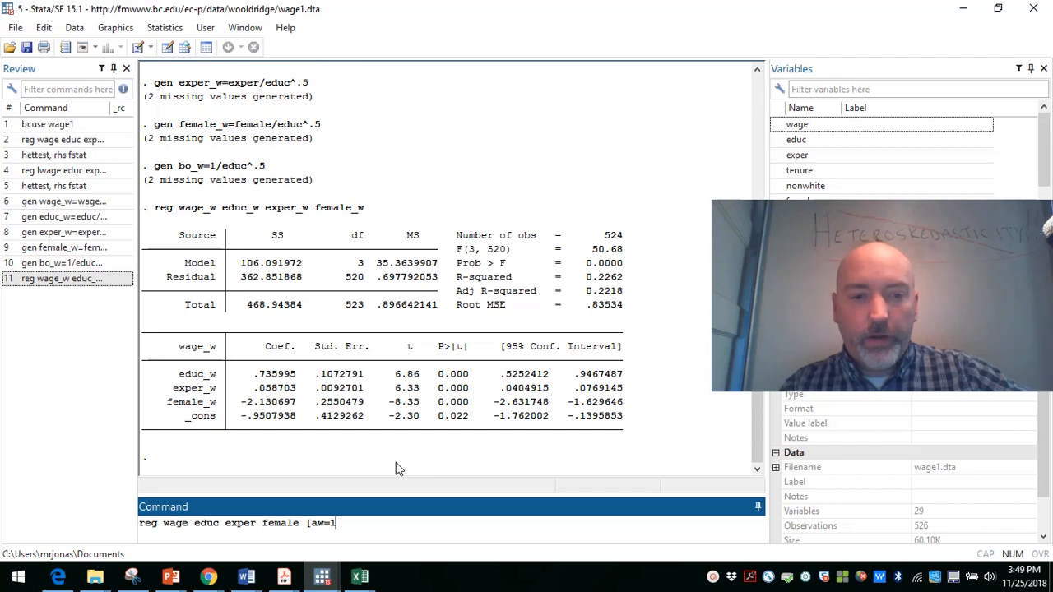
text(/educ)
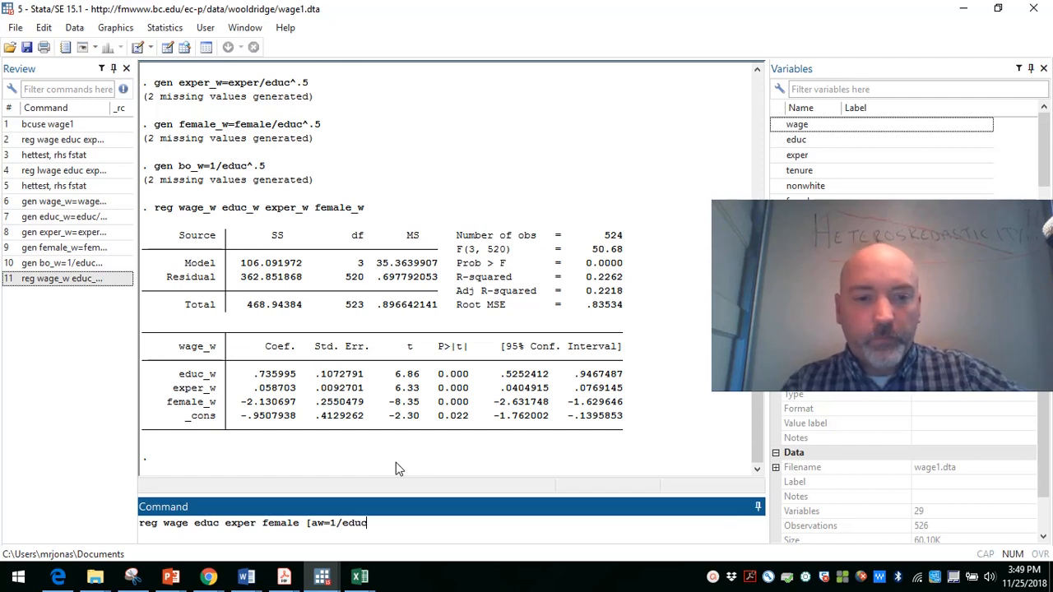
text(])
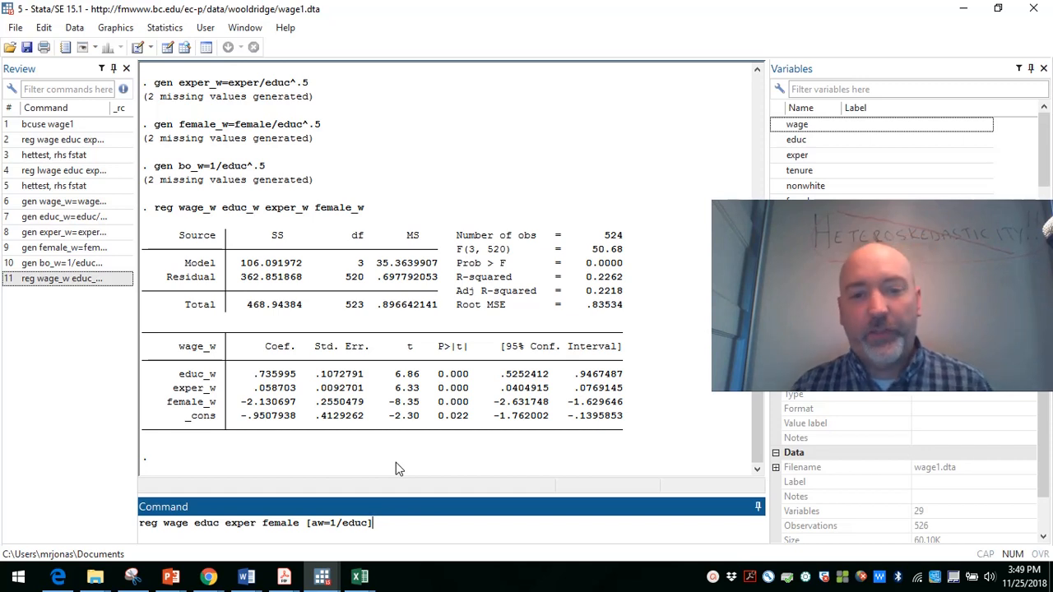
key(BackSpace)
key(BackSpace)
key(BackSpace)
key(BackSpace)
key(BackSpace)
key(BackSpace)
key(BackSpace)
key(BackSpace)
key(BackSpace)
key(BackSpace)
key(BackSpace)
key(BackSpace)
key(BackSpace)
key(BackSpace)
key(BackSpace)
key(BackSpace)
key(BackSpace)
key(BackSpace)
key(BackSpace)
key(BackSpace)
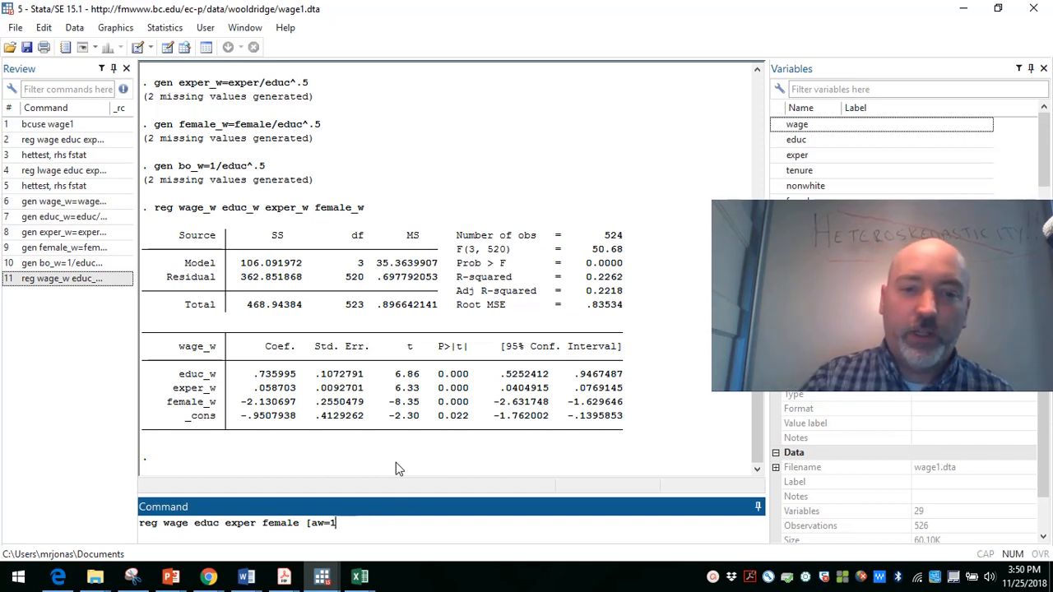
Step: Recall the regression of wage_w on educ_w, exper_w and female_w, add bo_w with the noconstant option, and run it
key(Page_Down)
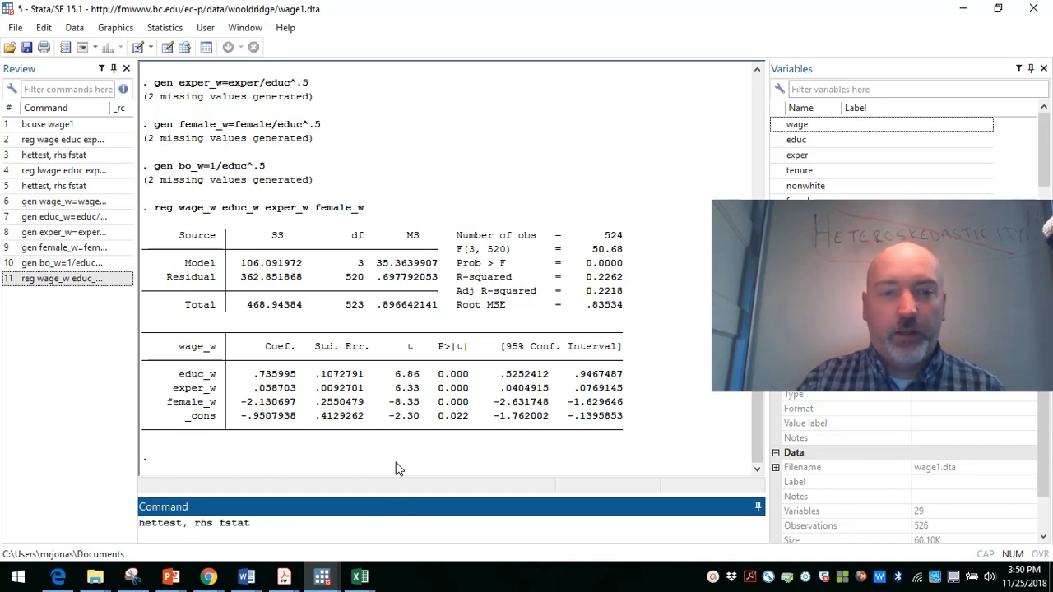
key(Page_Up)
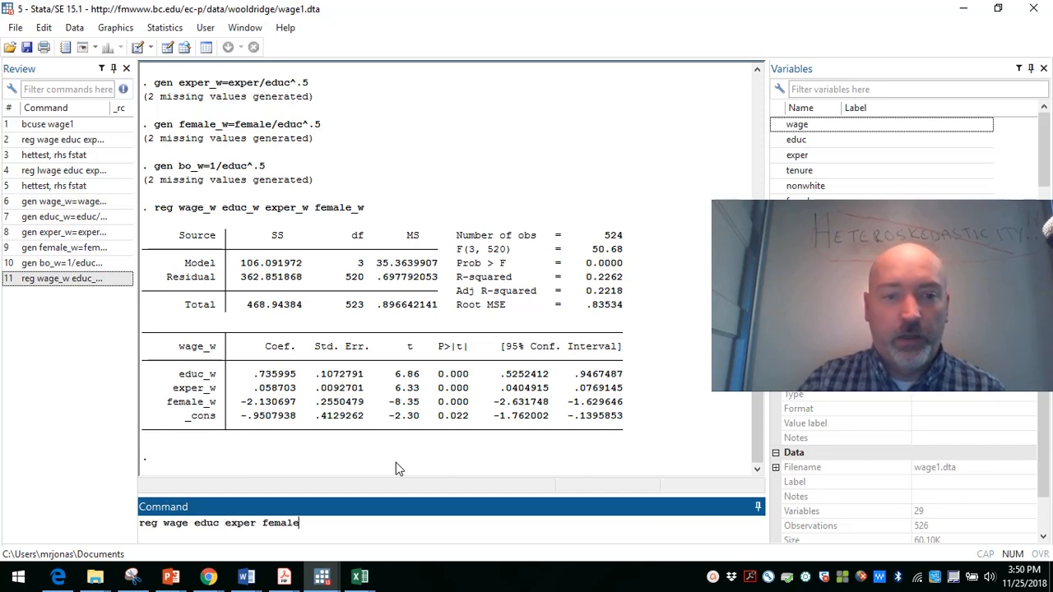
key(Page_Up)
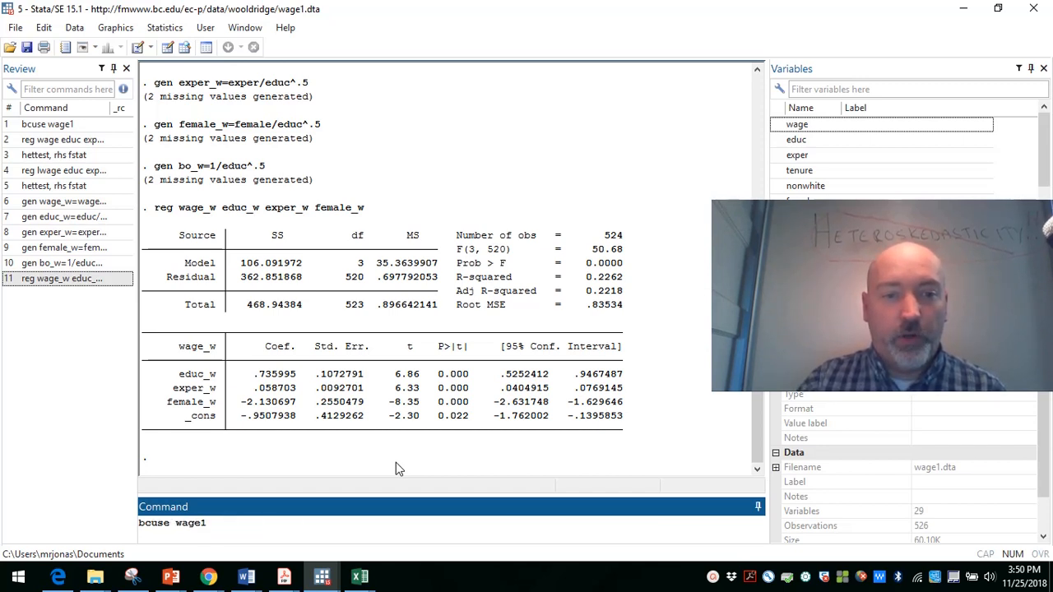
key(Page_Down)
key(Page_Down)
key(Page_Down)
key(Page_Down)
key(Page_Down)
key(Page_Down)
key(Page_Down)
key(Page_Down)
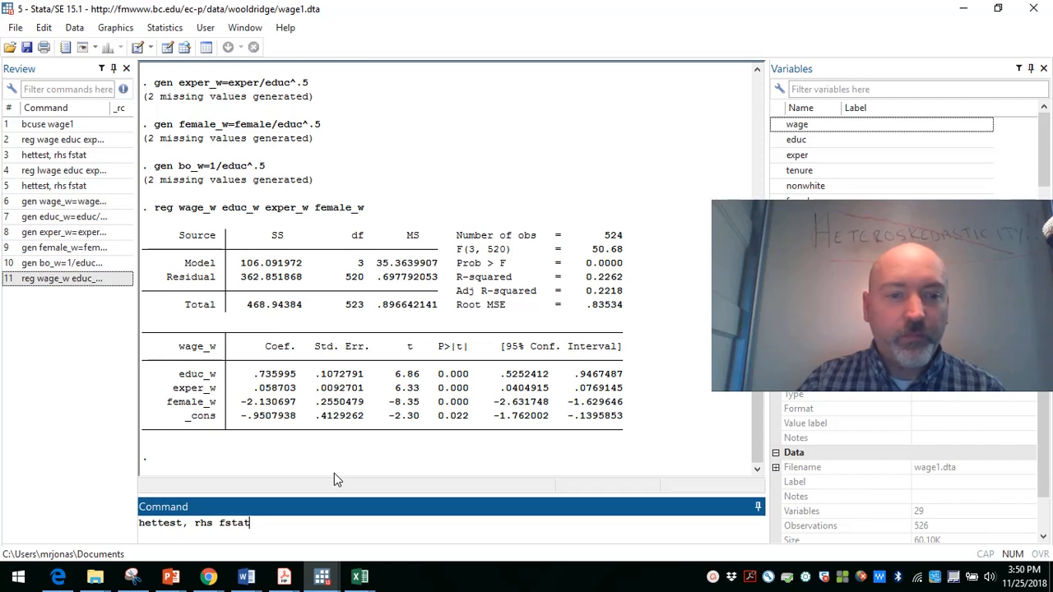
key(Page_Down)
key(Page_Down)
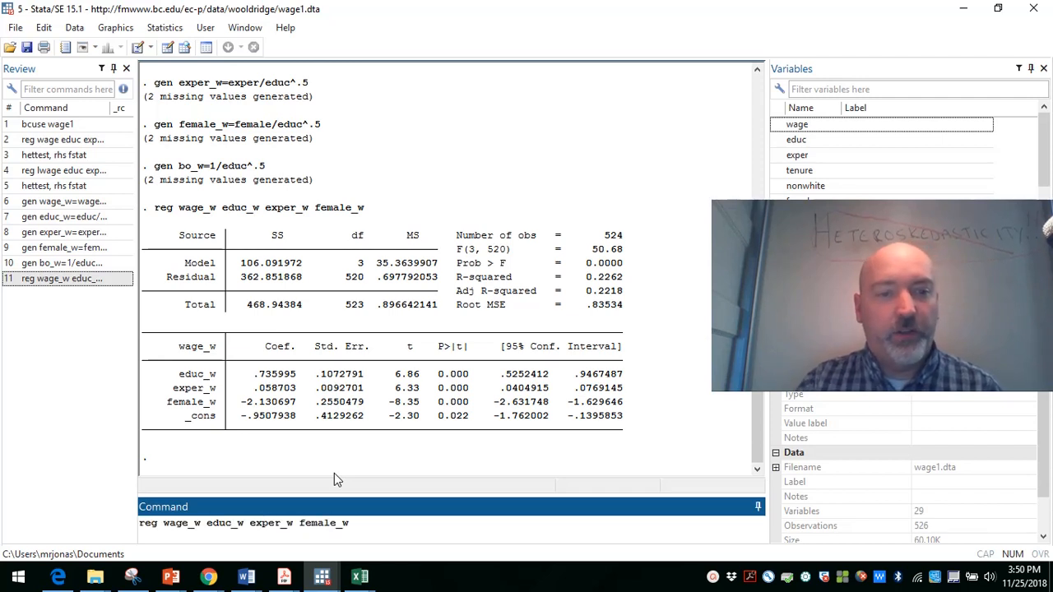
text(,)
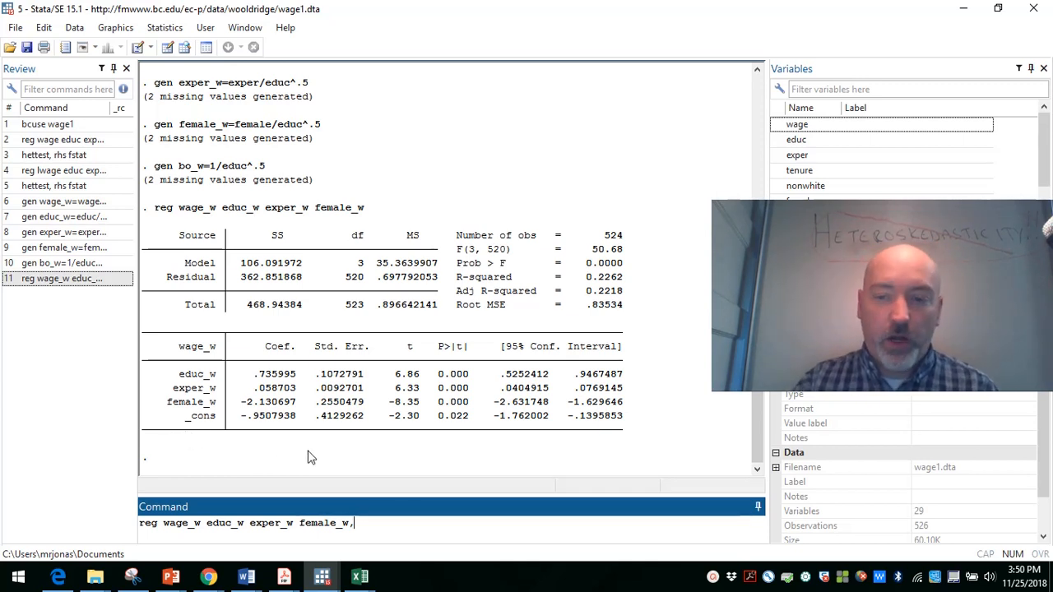
key(BackSpace)
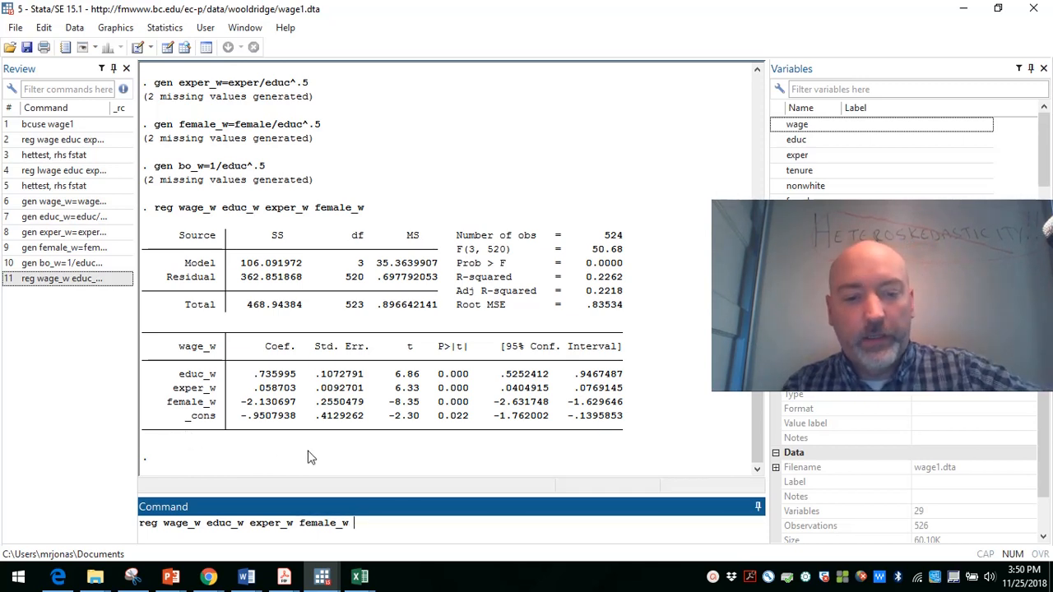
text(b0)
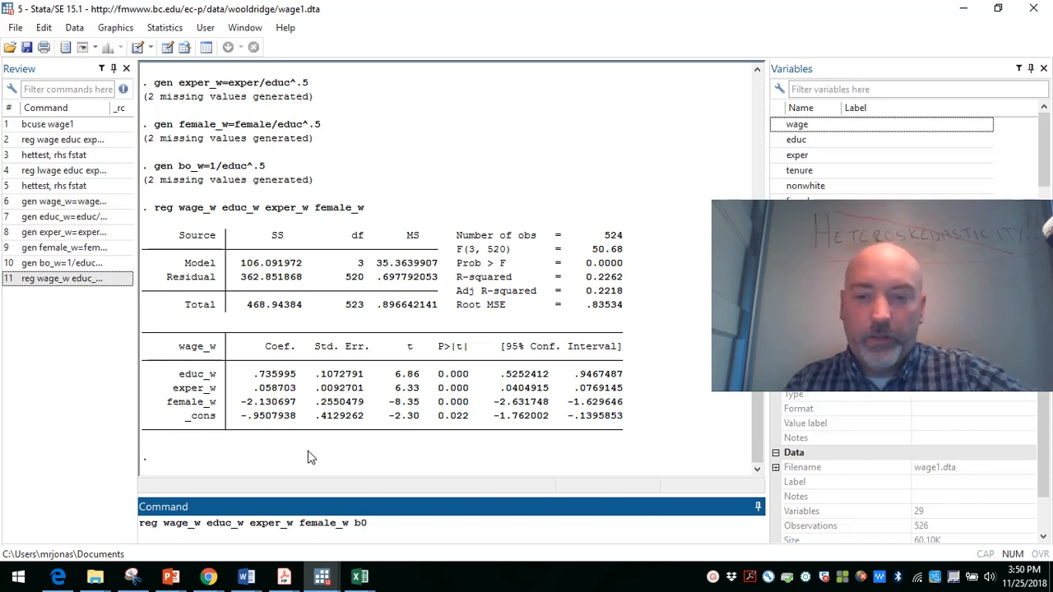
key(BackSpace)
text(o)
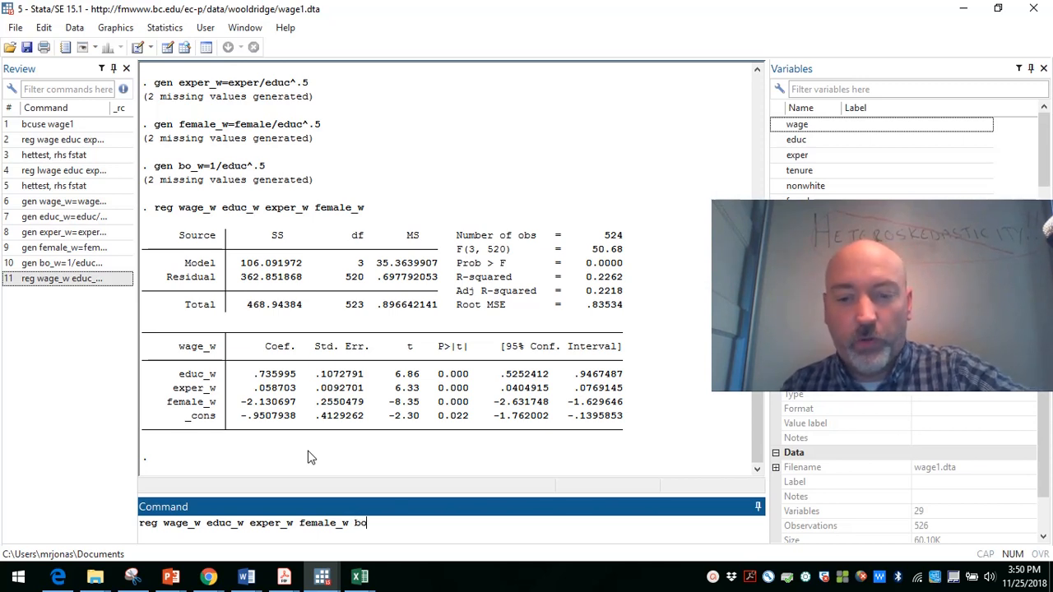
text(_w)
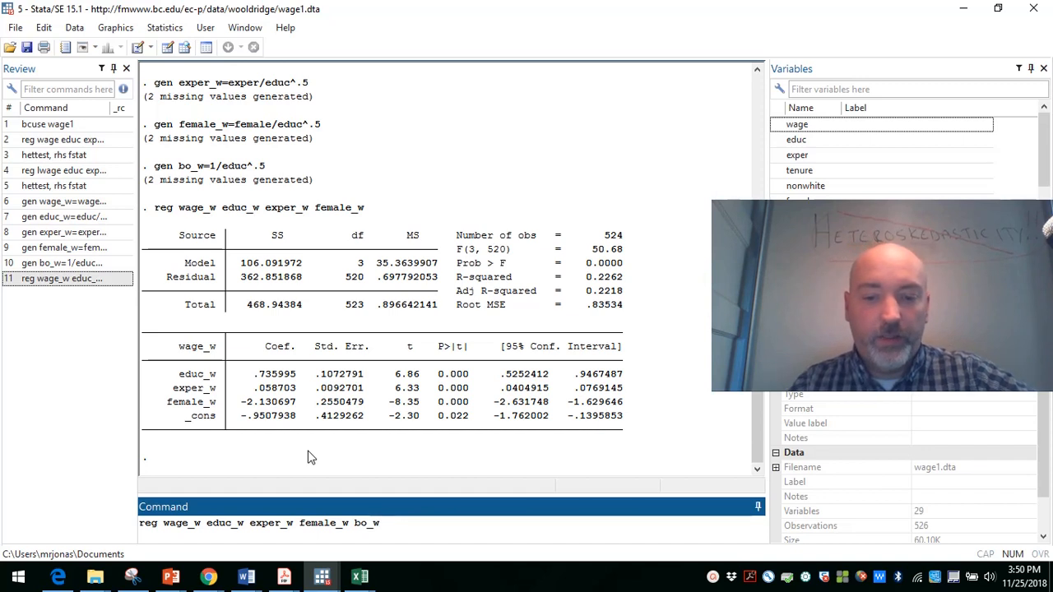
text(,noconst)
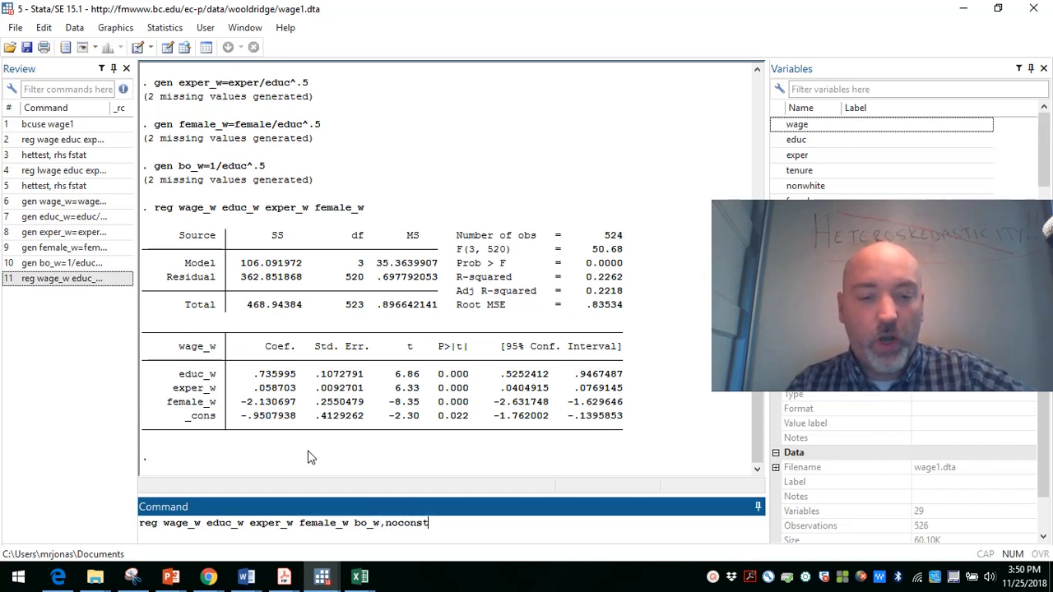
text(ant)
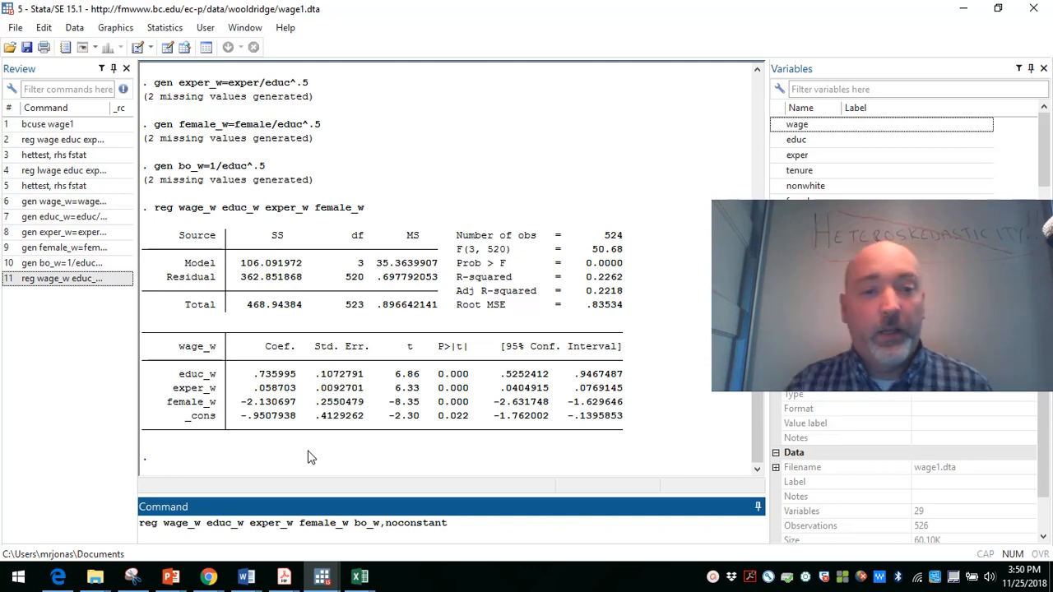
key(Return)
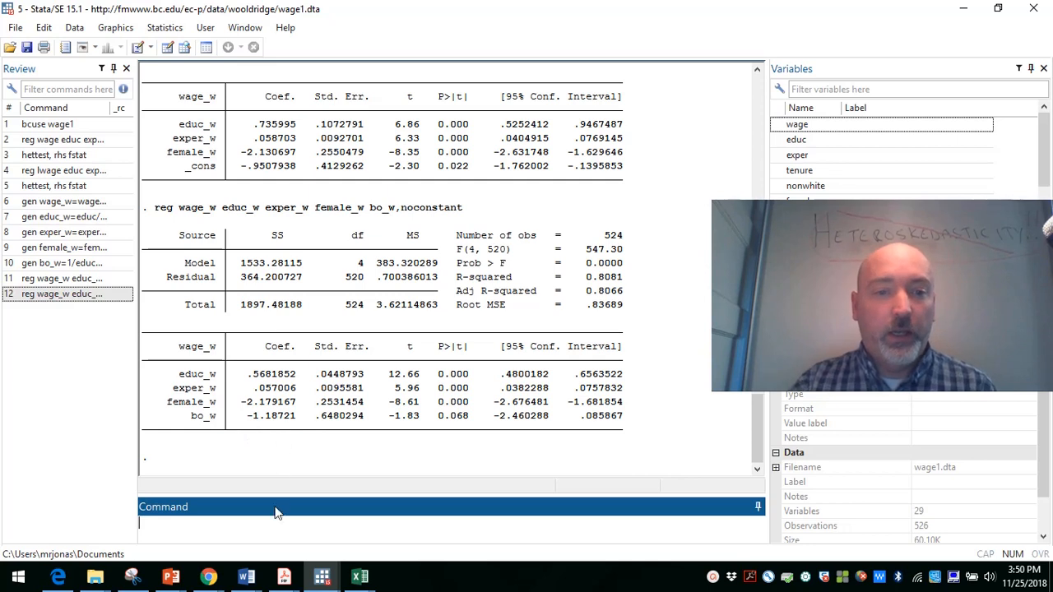
Step: Recall the noconstant regression command and reduce it to the unweighted variables: reg wage educ exper female
key(Page_Up)
key(BackSpace)
key(BackSpace)
key(BackSpace)
key(BackSpace)
key(BackSpace)
key(BackSpace)
key(BackSpace)
key(BackSpace)
key(BackSpace)
key(BackSpace)
key(BackSpace)
key(BackSpace)
key(BackSpace)
key(BackSpace)
key(BackSpace)
key(BackSpace)
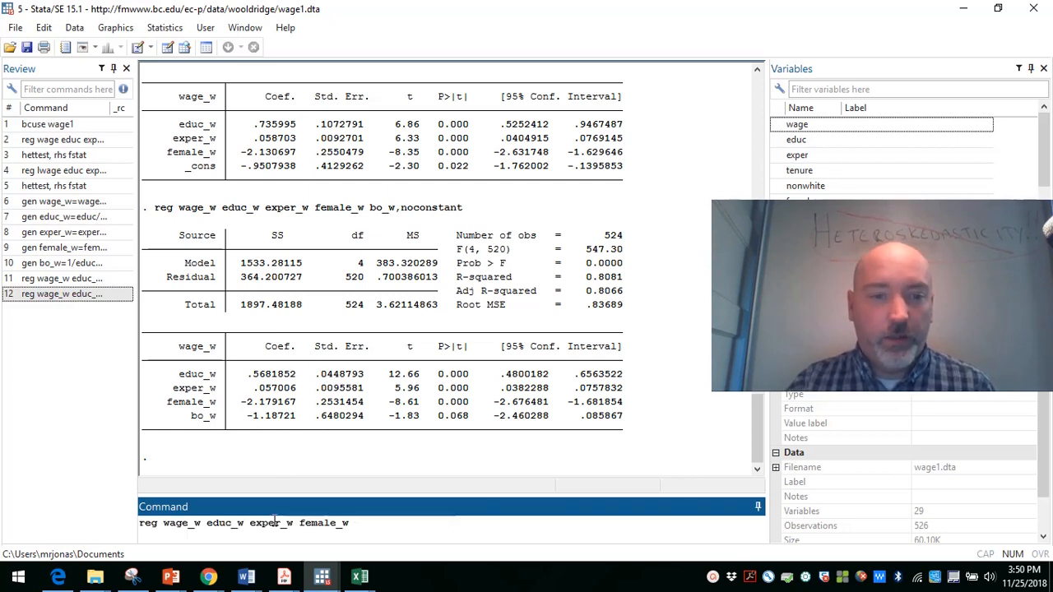
key(BackSpace)
key(BackSpace)
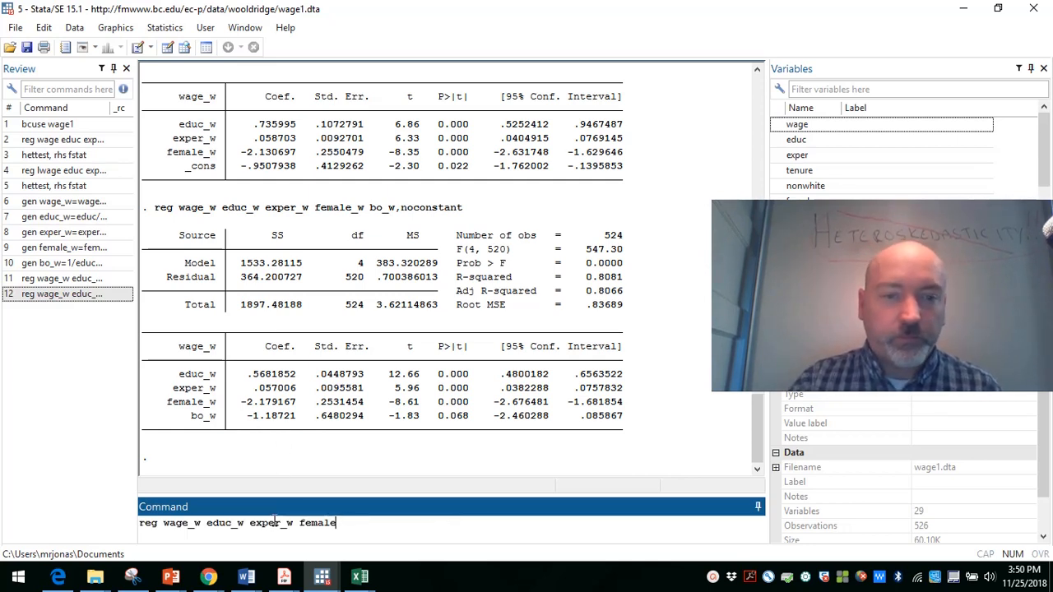
key(Left)
key(Left)
key(Left)
key(Left)
key(Left)
key(Left)
key(Left)
key(BackSpace)
key(BackSpace)
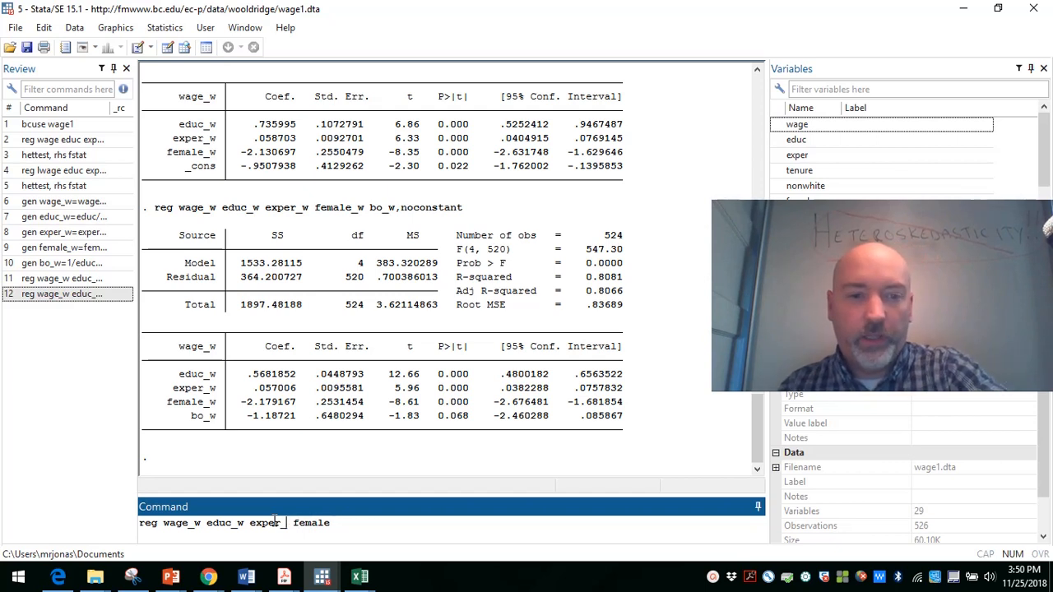
key(Left)
key(BackSpace)
key(BackSpace)
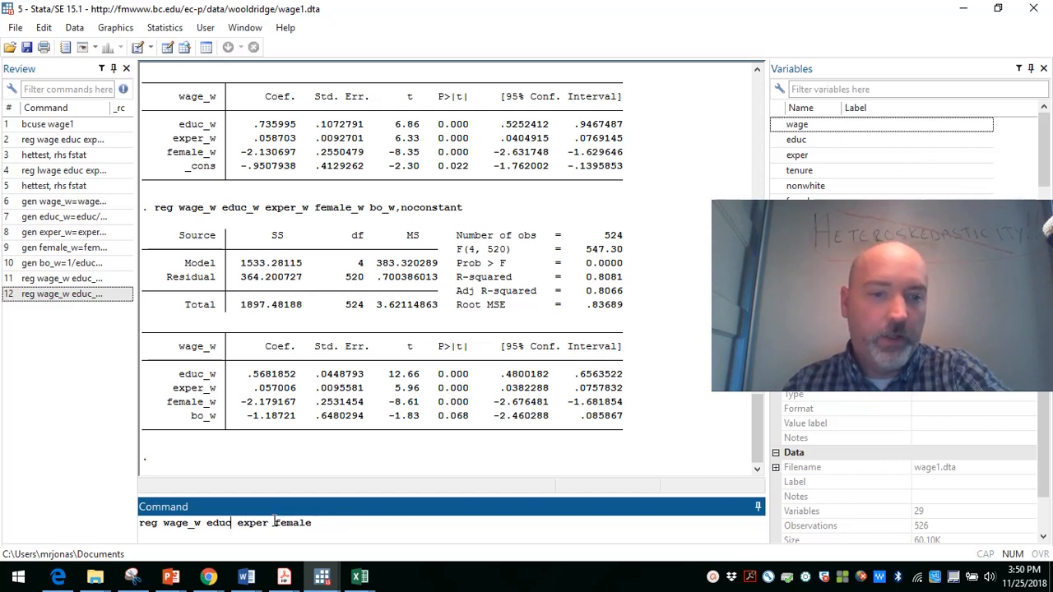
key(Delete)
key(BackSpace)
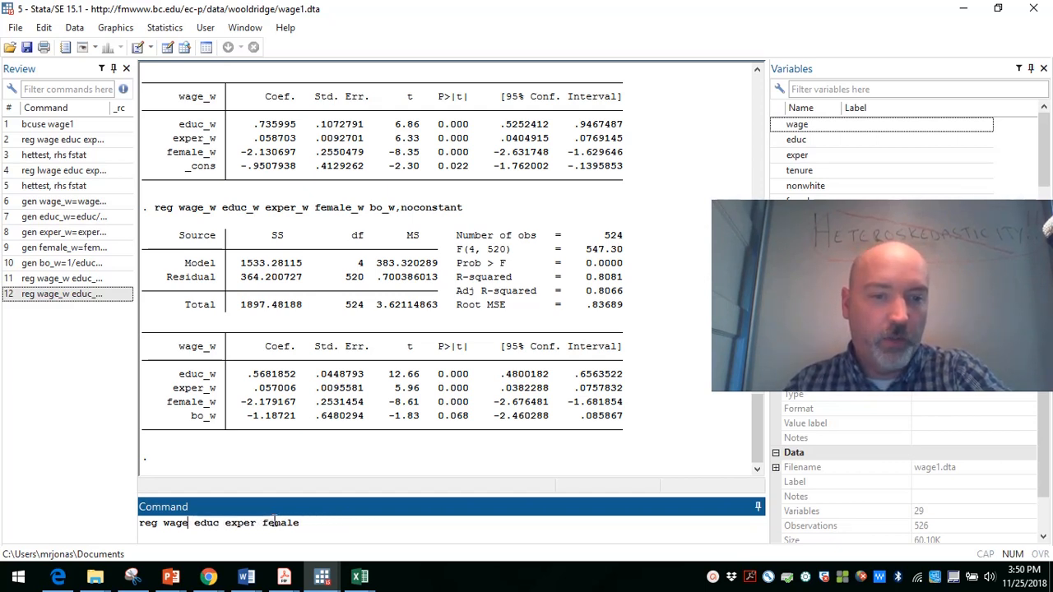
Step: Append the analytic weight [aw=1/educ] to the wage regression command and run it
key(Right)
key(Right)
key(Right)
key(Right)
key(Right)
key(Right)
key(Right)
key(Right)
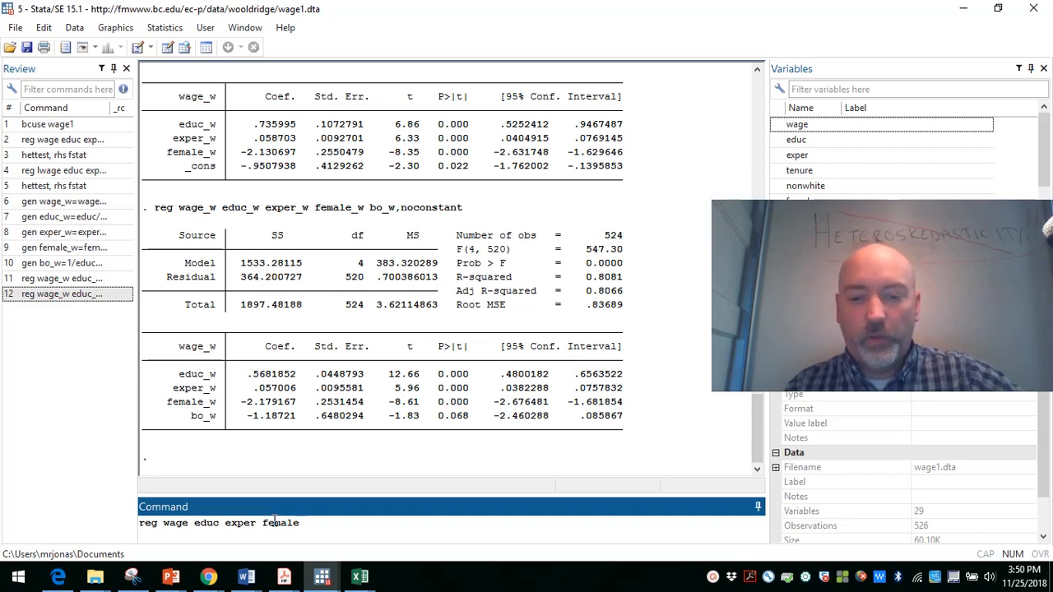
text([a)
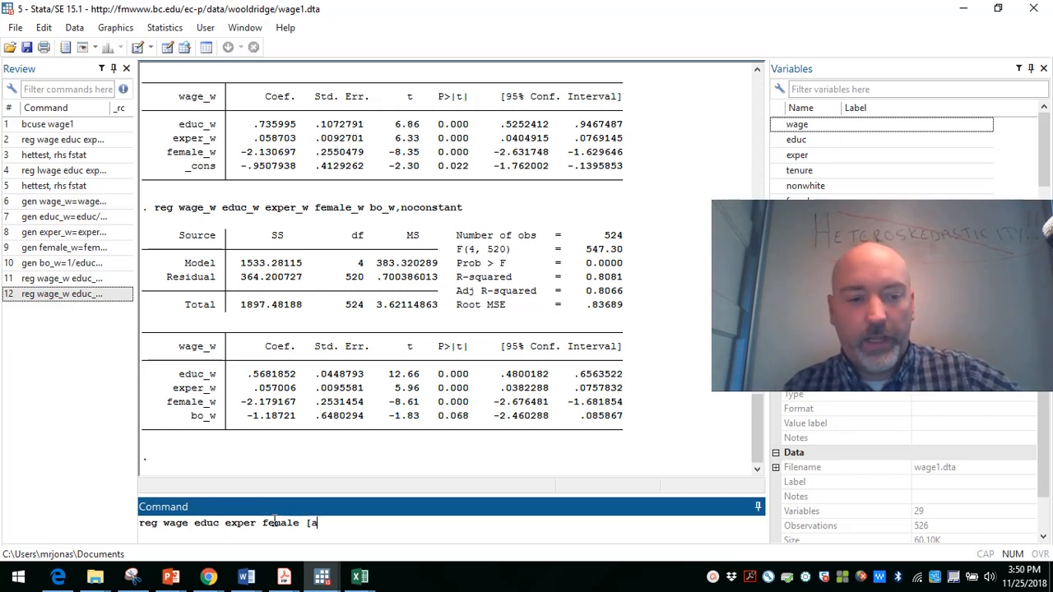
text(w=)
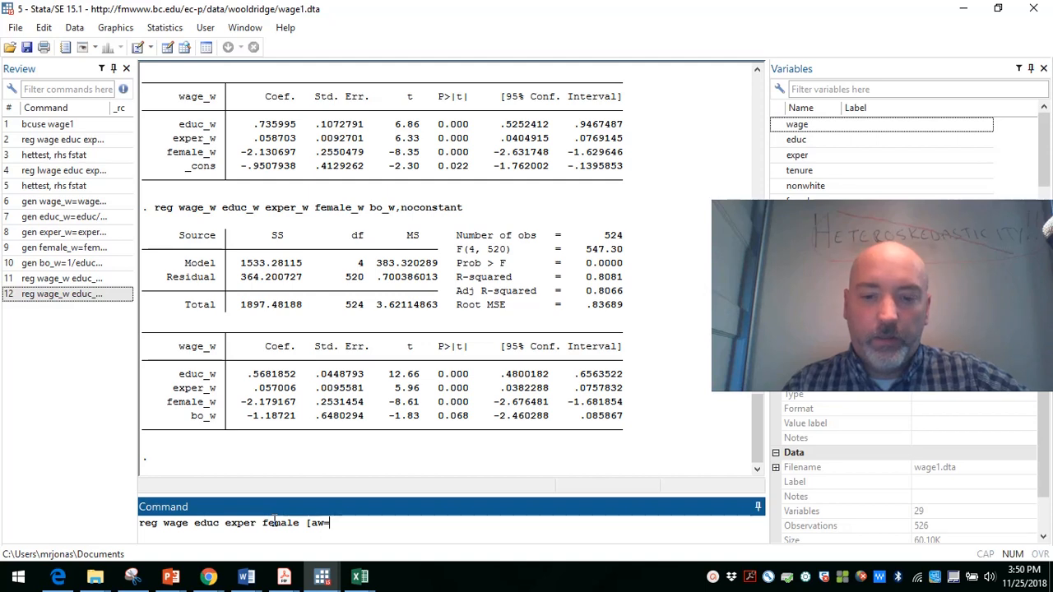
text(1/educ)
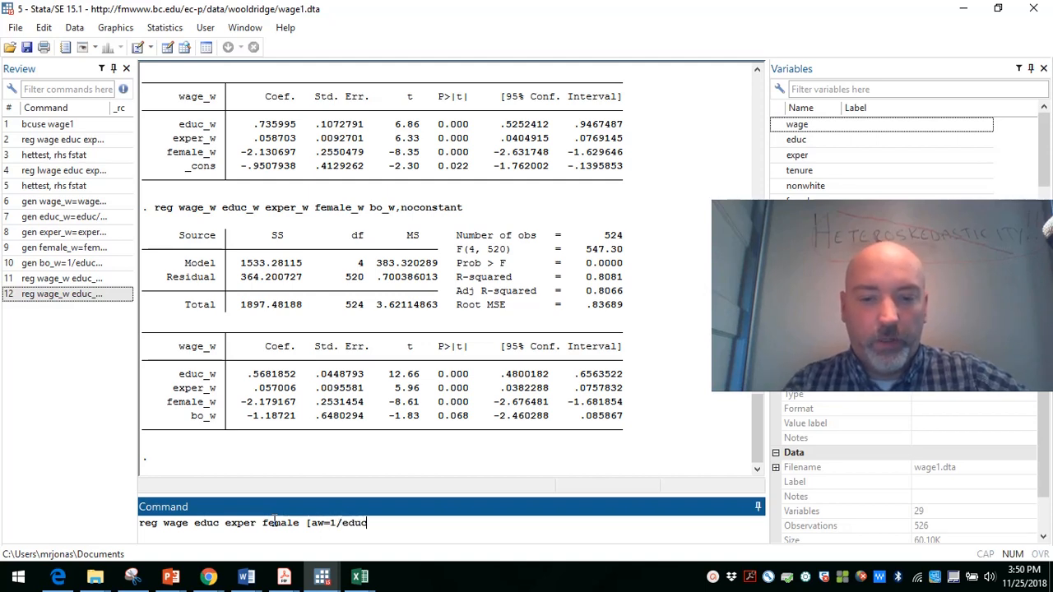
text(])
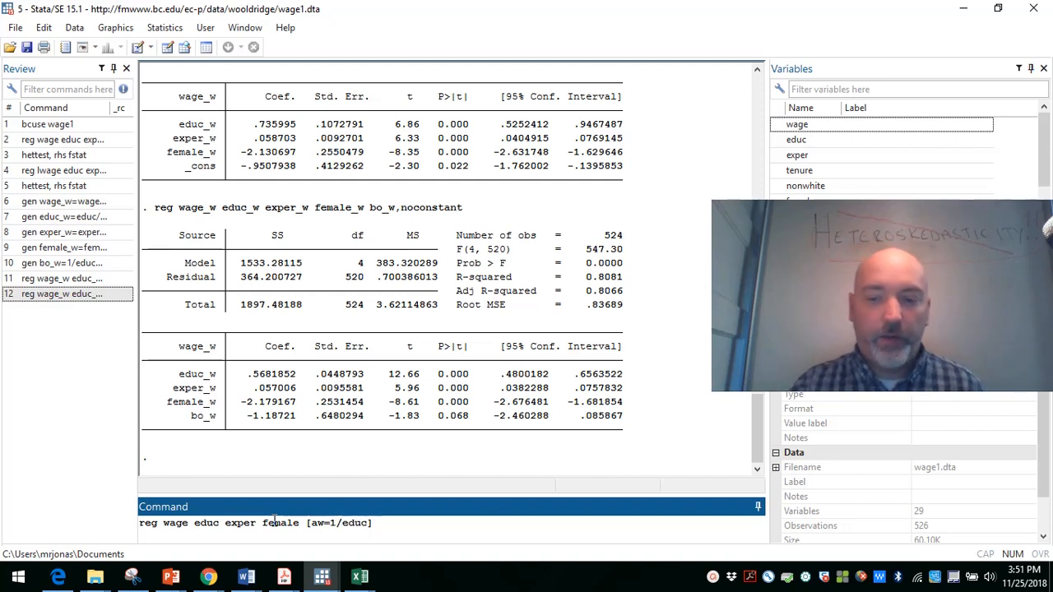
key(Return)
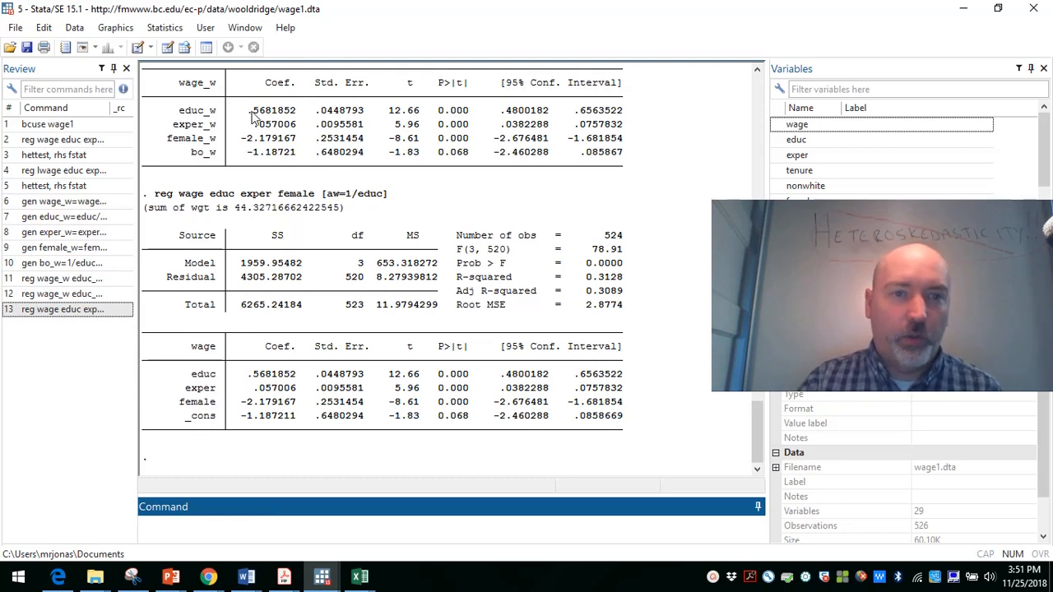
Step: Compare the educ coefficients of the two weighted regressions and run the heteroskedasticity test hettest, rhs fstat on the 1/educ-weighted model
drag(250, 111, 287, 110)
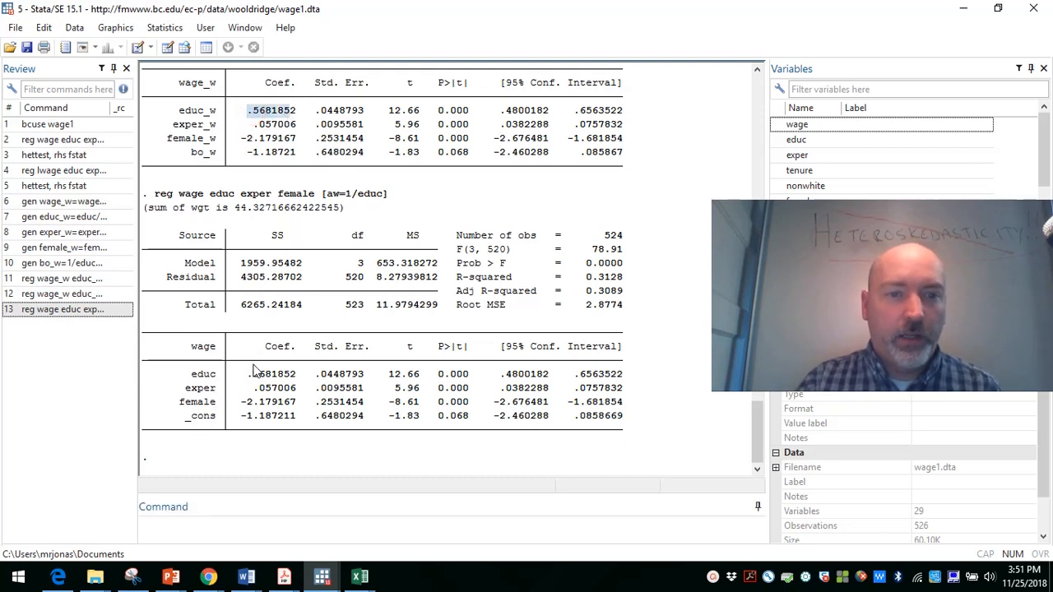
drag(249, 373, 298, 377)
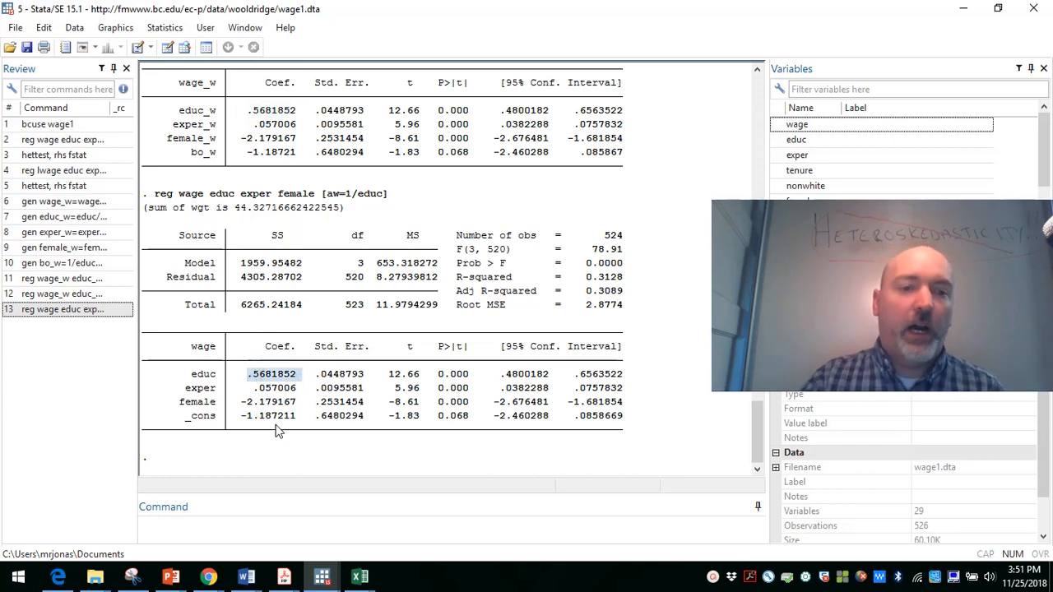
click(248, 523)
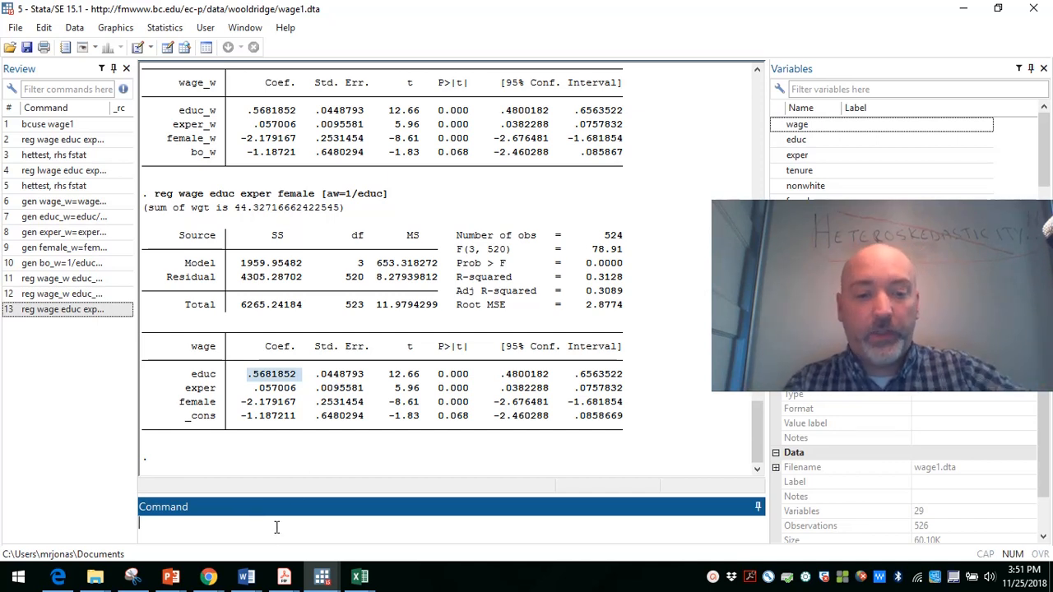
text(hettest )
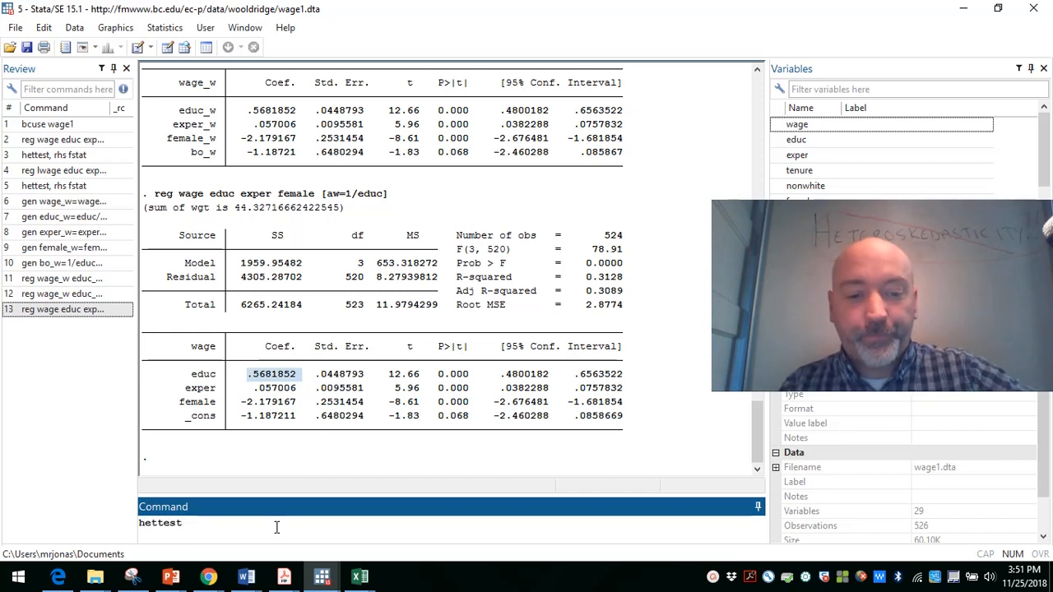
text(rhs,)
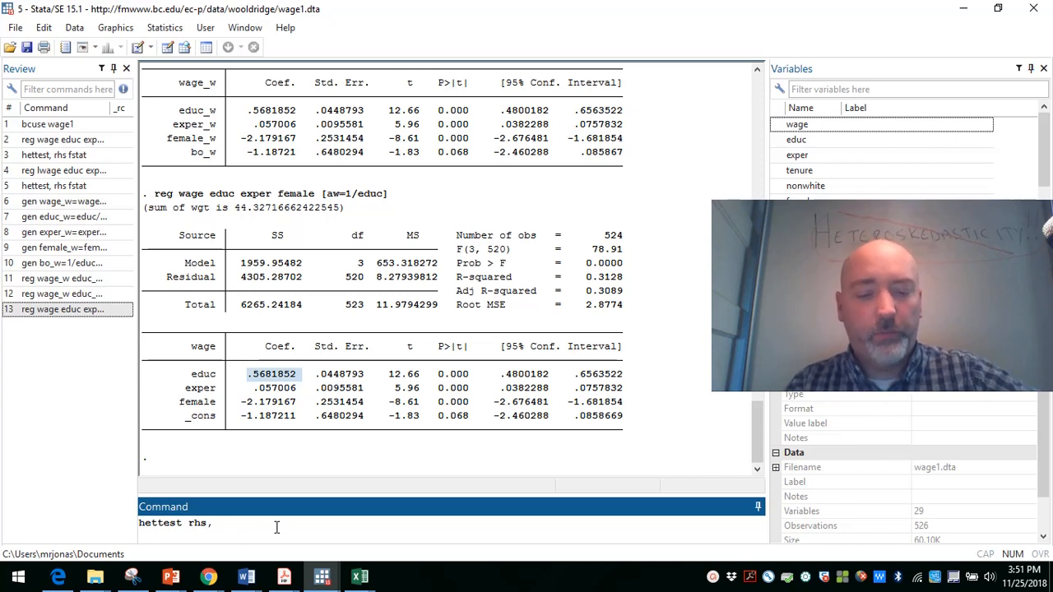
key(BackSpace)
key(BackSpace)
key(BackSpace)
key(BackSpace)
key(BackSpace)
text(, )
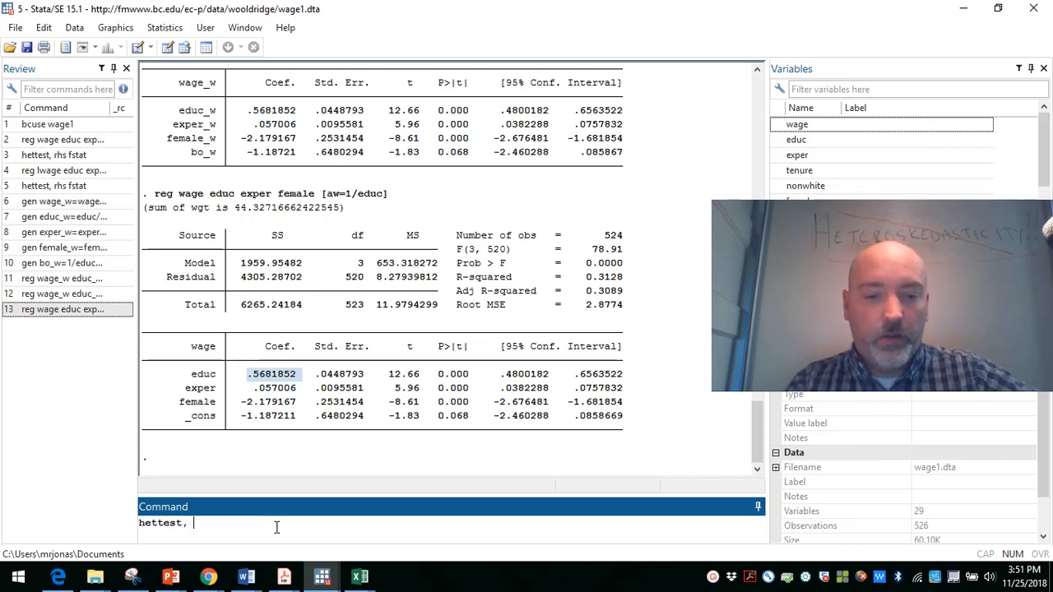
text(rhs f)
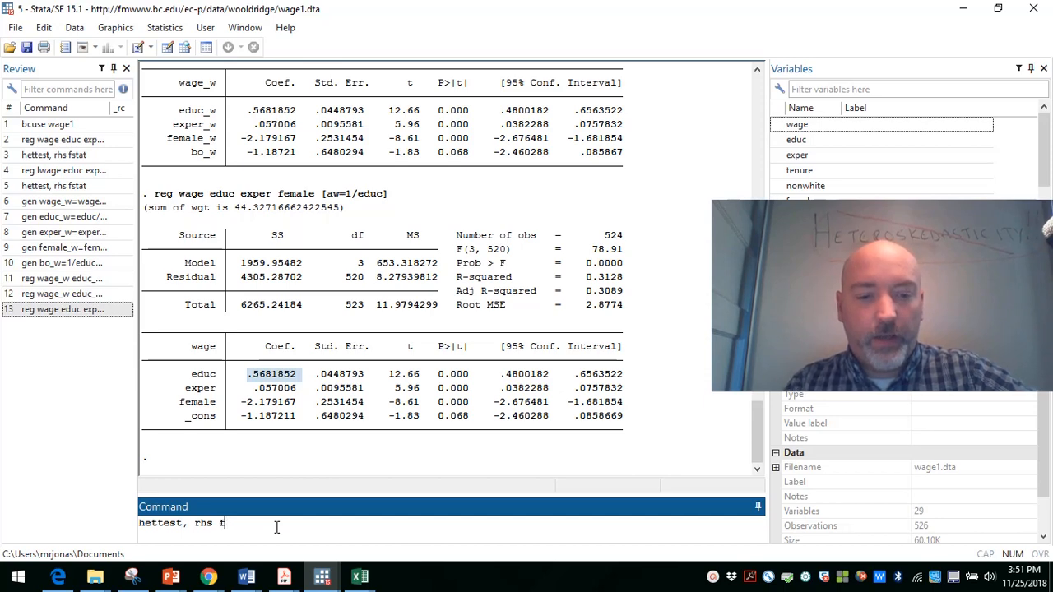
text(stat)
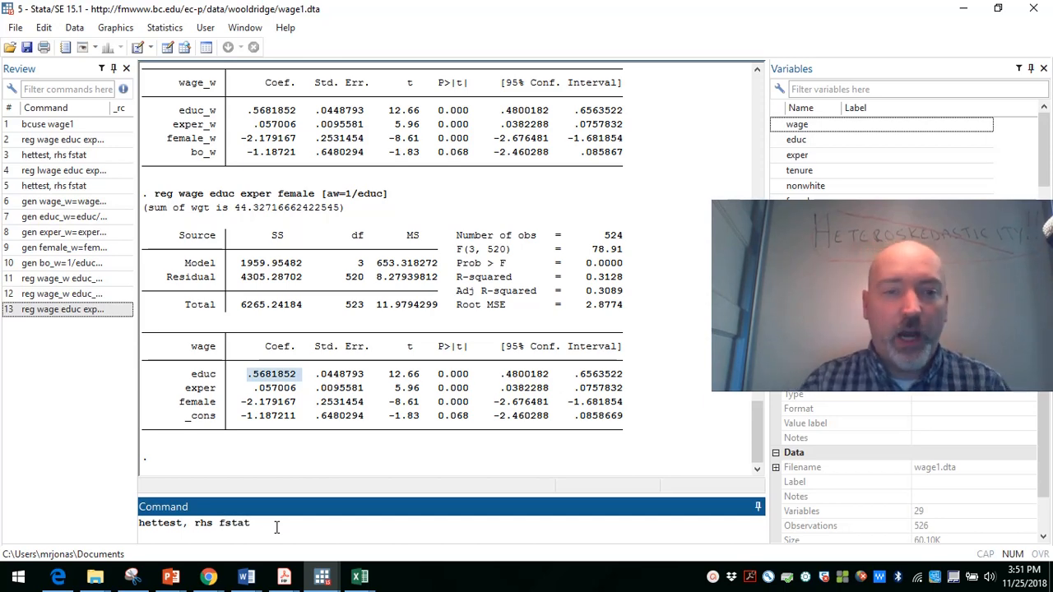
key(Return)
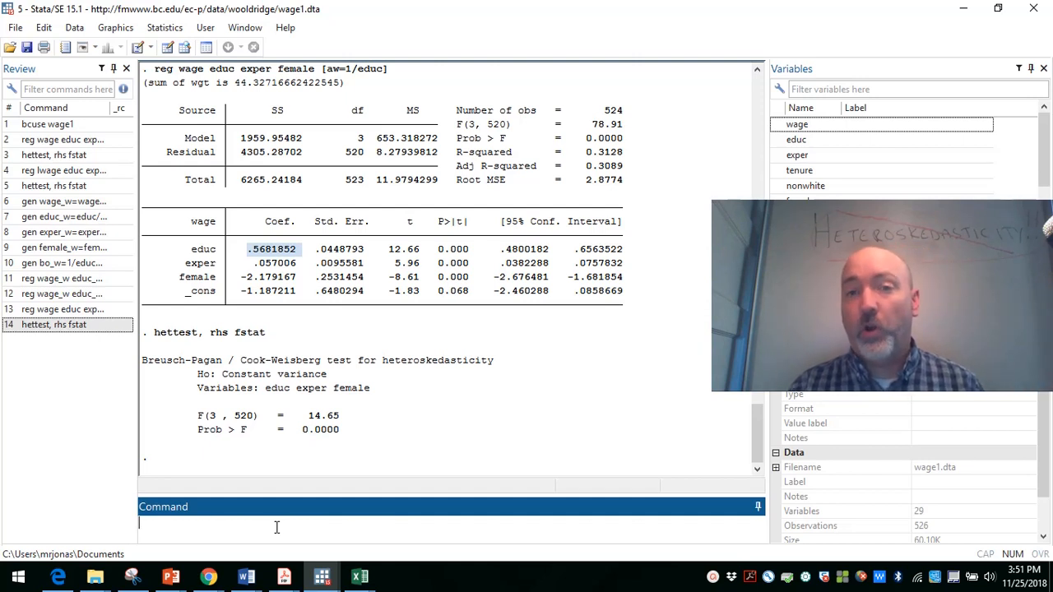
Step: Recall the weighted wage regression, change its analytic weight to [aw=1/educ^2], and run it
key(Page_Up)
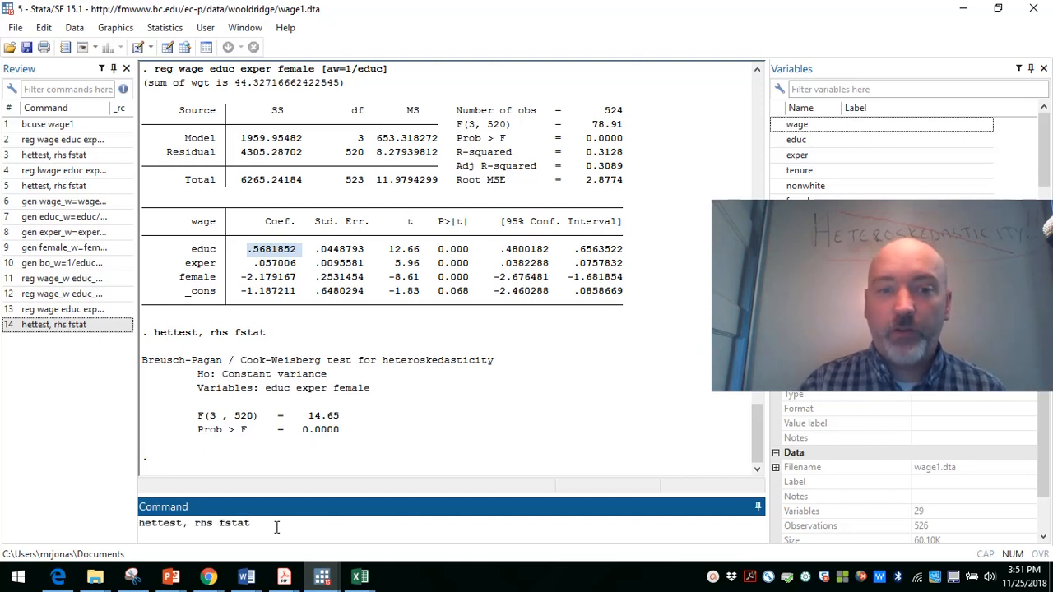
key(Page_Up)
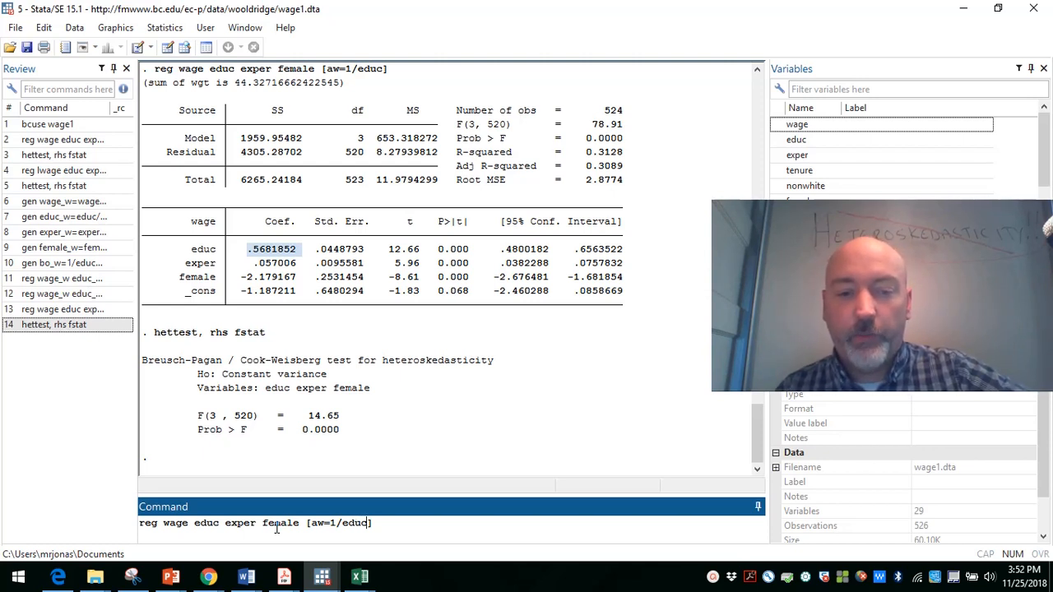
key(Left)
text(^2)
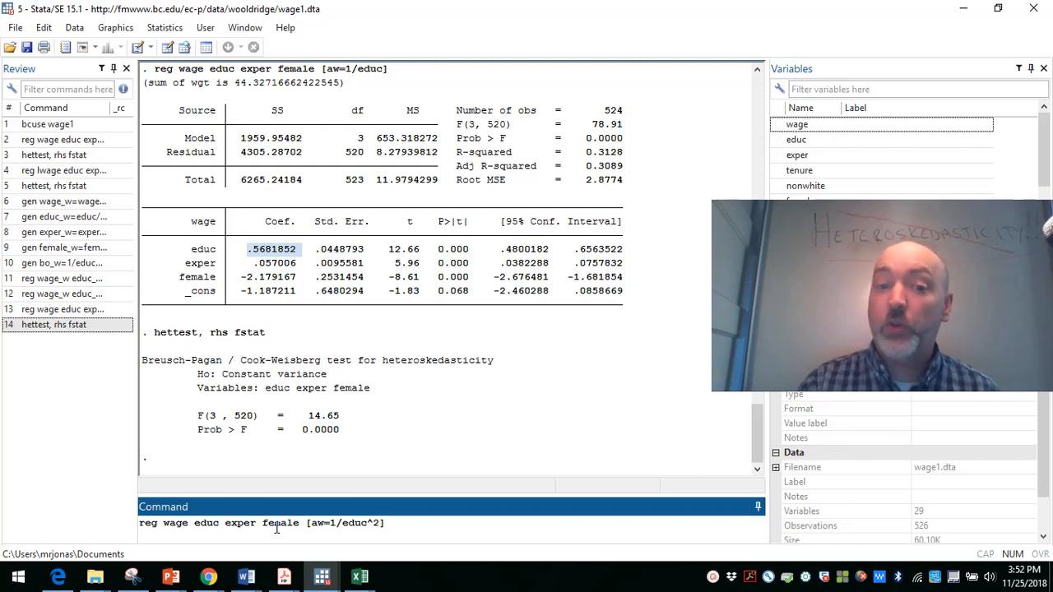
key(Return)
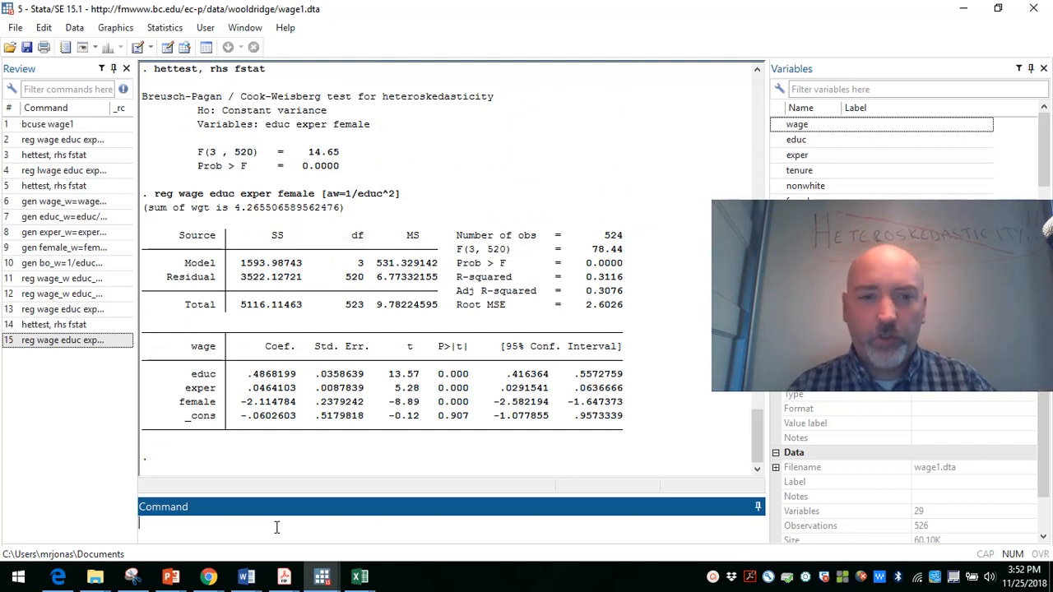
Step: Rerun hettest, rhs fstat on the regression weighted by 1/educ^2
key(Page_Up)
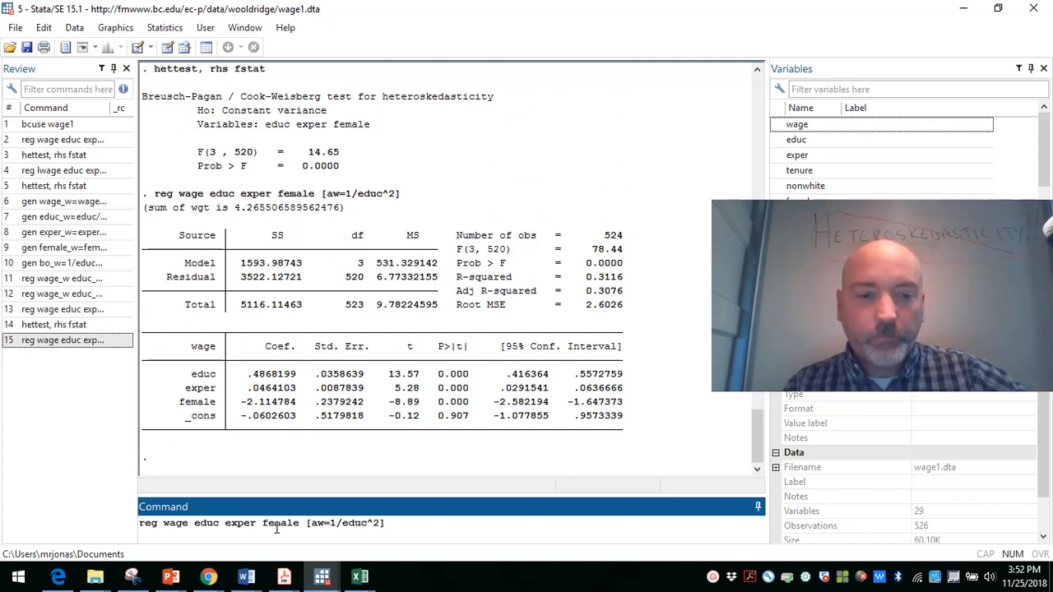
key(Page_Up)
key(Return)
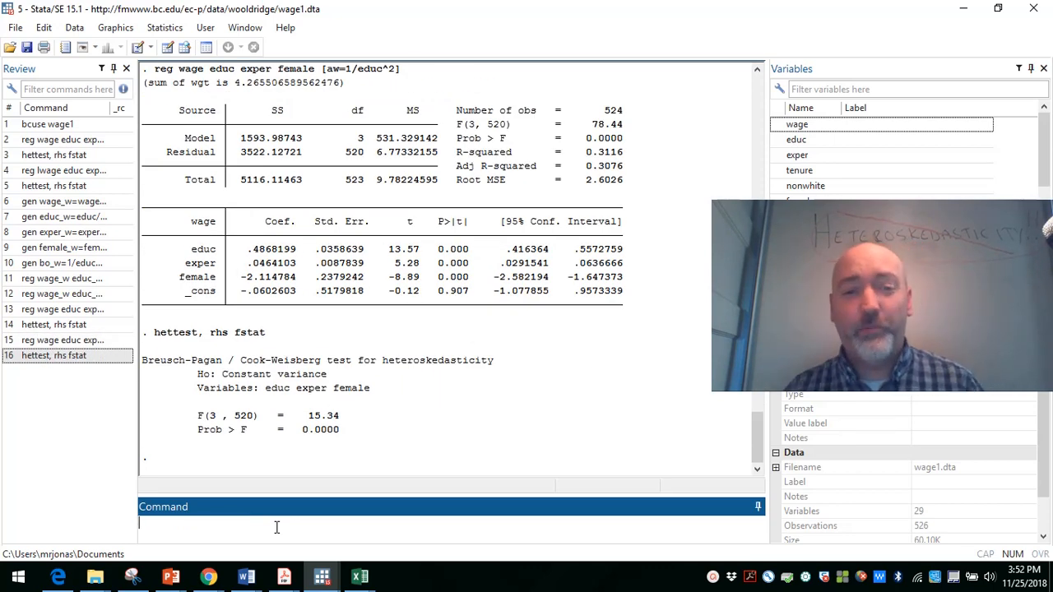
Step: Recall the wage regression weighted by 1/educ^2, replace the weight with [aw=1/exper], and run it
key(Page_Up)
key(Page_Up)
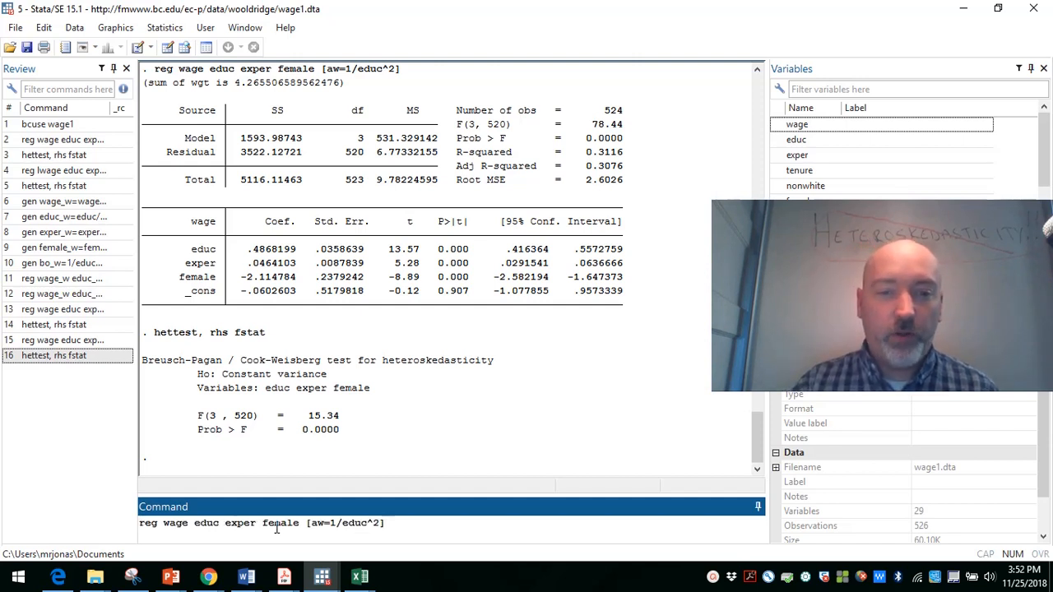
key(BackSpace)
key(BackSpace)
key(BackSpace)
key(BackSpace)
key(BackSpace)
key(BackSpace)
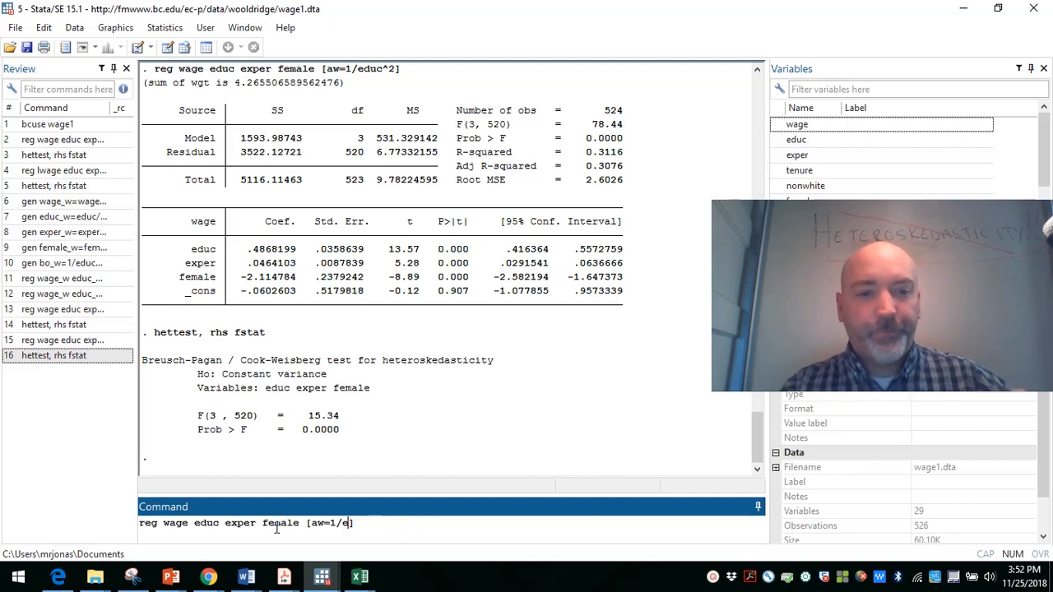
key(BackSpace)
text(exper)
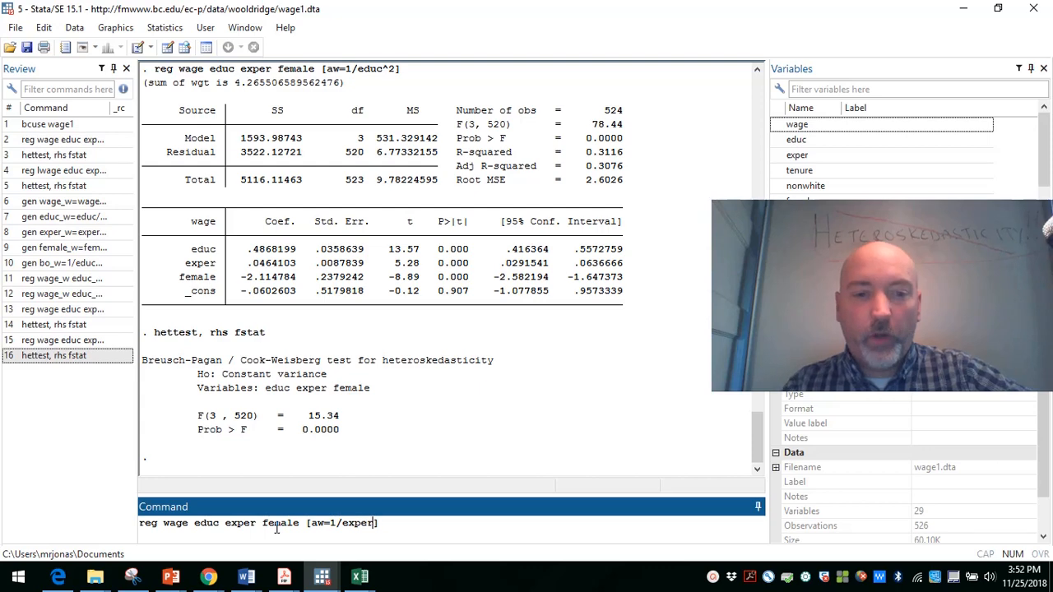
key(Return)
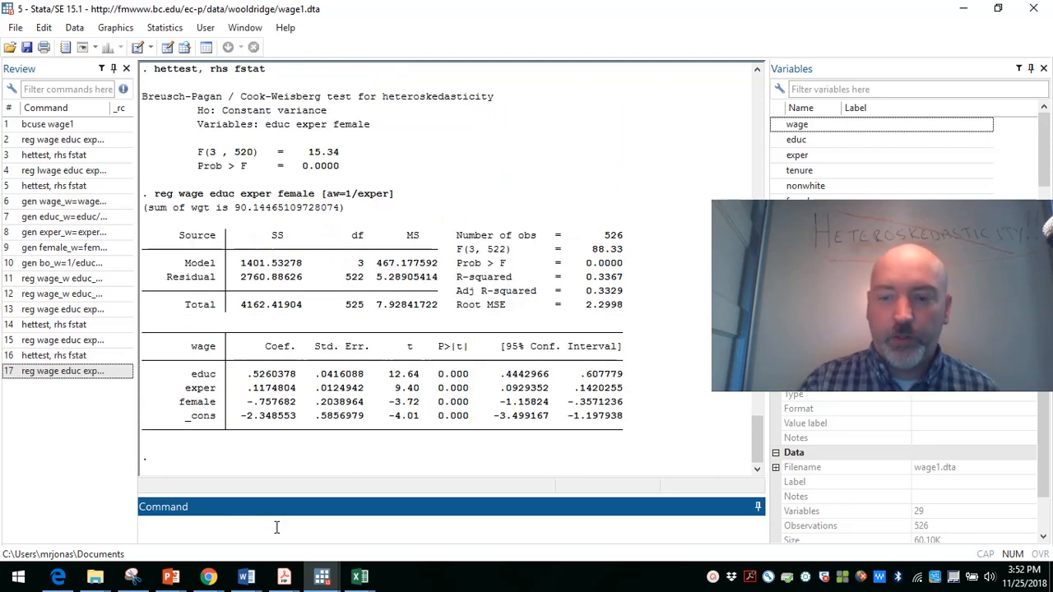
Step: Rerun hettest, rhs fstat on the regression weighted by 1/exper
key(Page_Up)
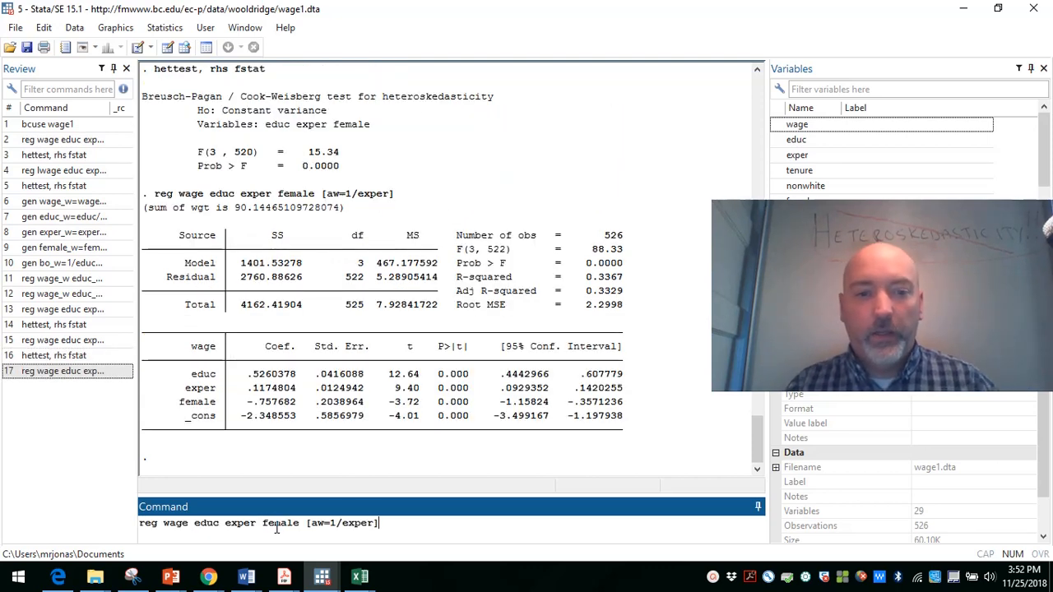
key(Page_Up)
key(Return)
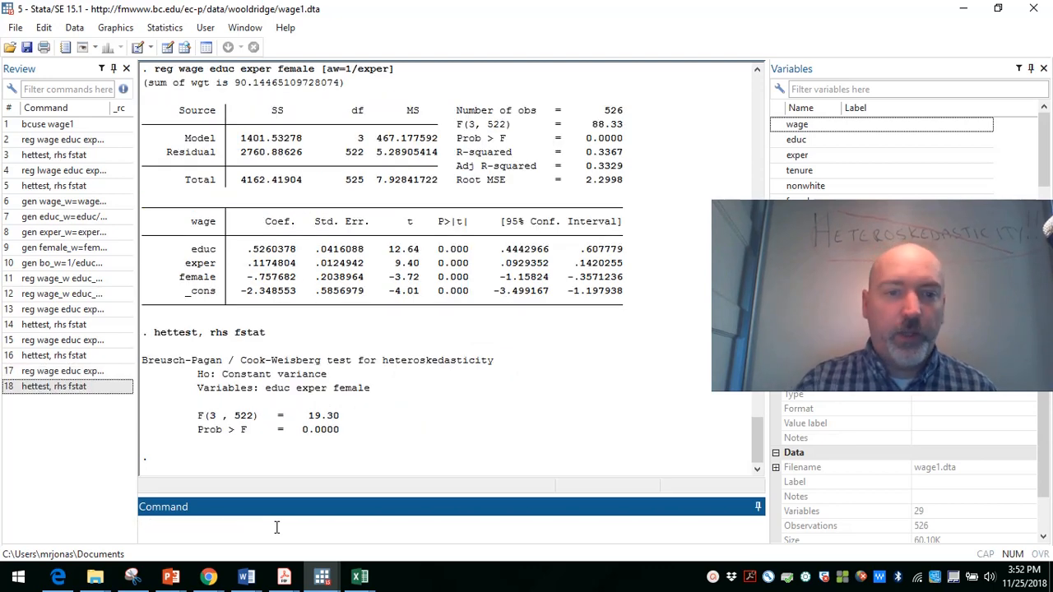
Step: Recall the wage regression weighted by 1/exper, replace the weight with [aw=1/tenure], and run it
key(Page_Up)
key(Page_Up)
key(BackSpace)
key(BackSpace)
key(BackSpace)
key(BackSpace)
key(BackSpace)
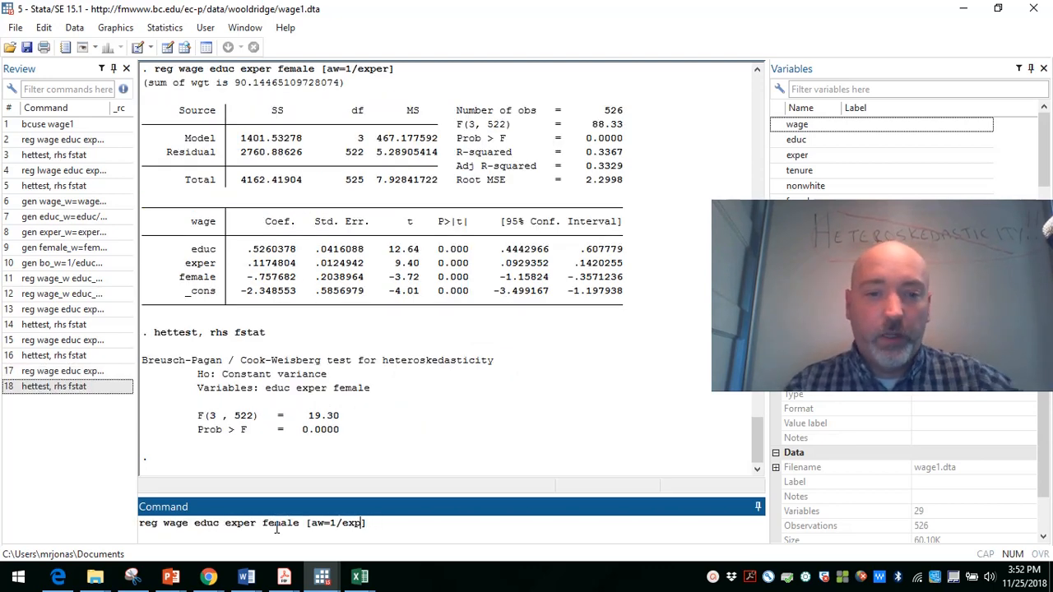
text(tenure)
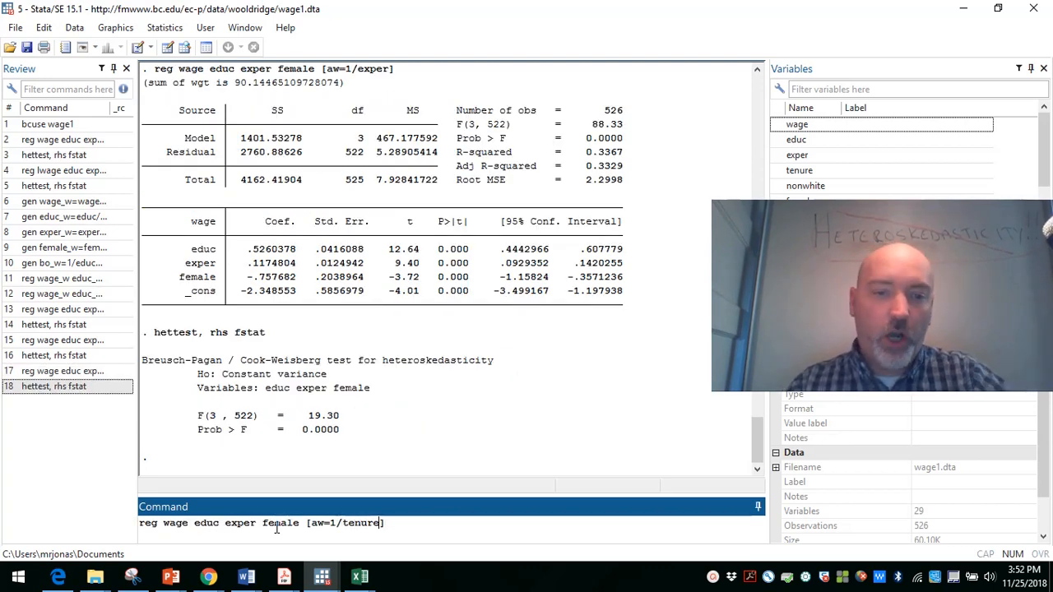
key(Return)
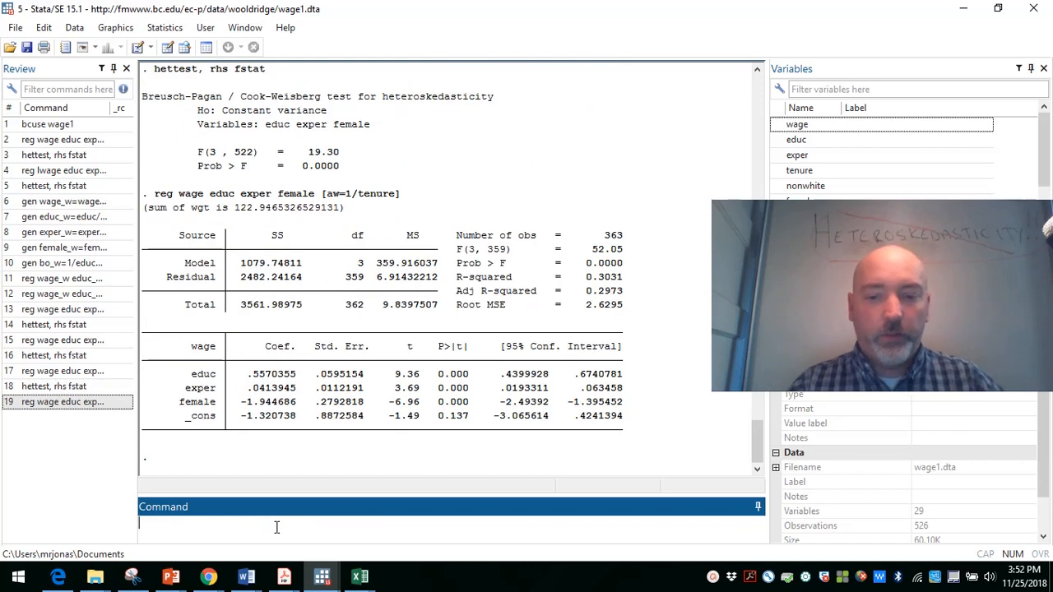
Step: Rerun hettest, rhs fstat on the regression weighted by 1/tenure
key(Page_Up)
key(Page_Up)
key(Return)
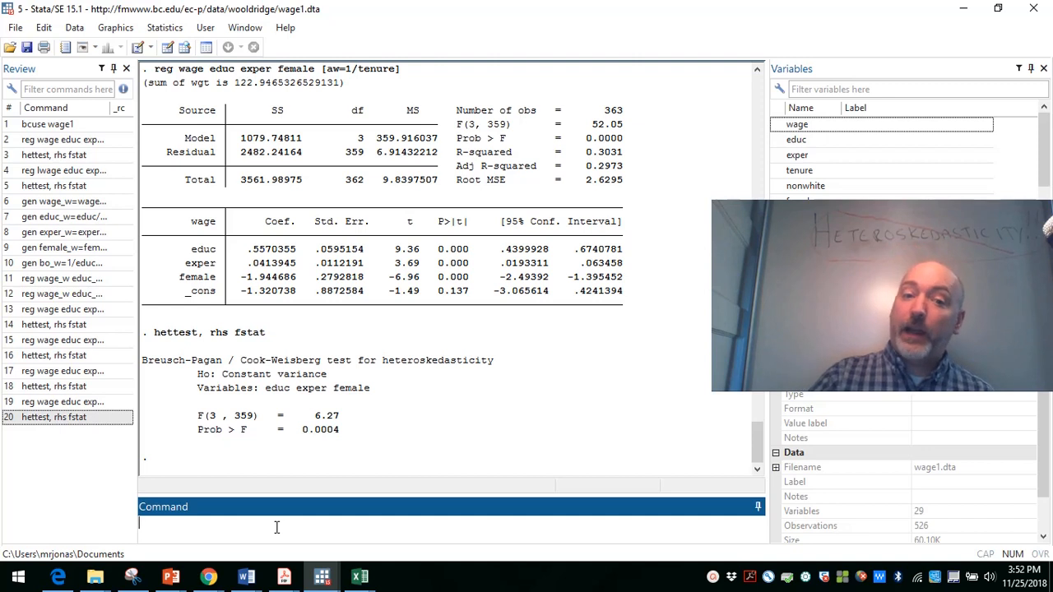
Step: Recall the wage regression weighted by 1/tenure, square tenure in the weight to give [aw=1/tenure^2], and run it
key(Page_Up)
key(Page_Up)
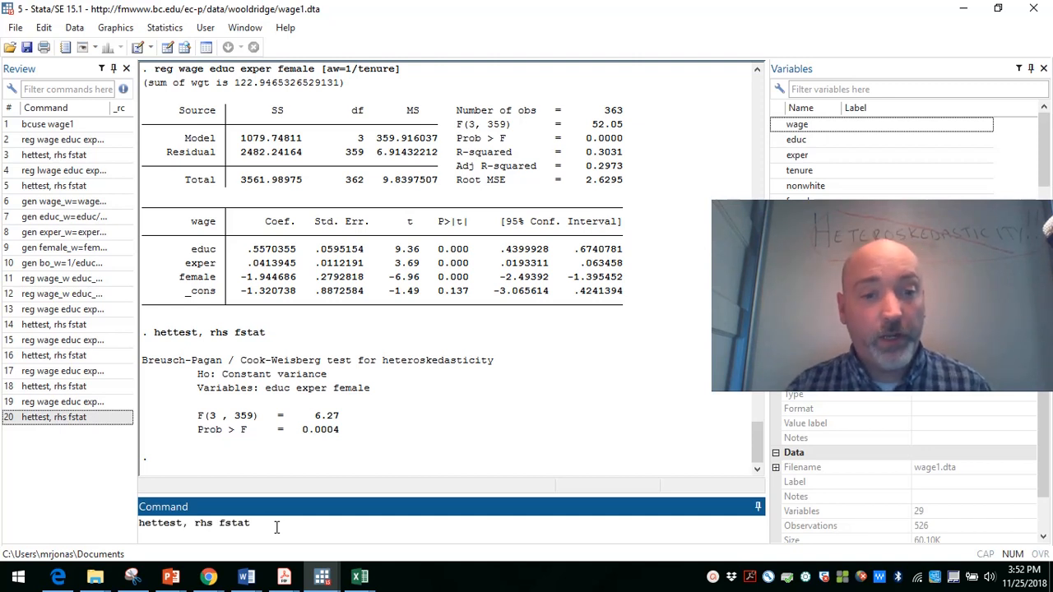
key(Left)
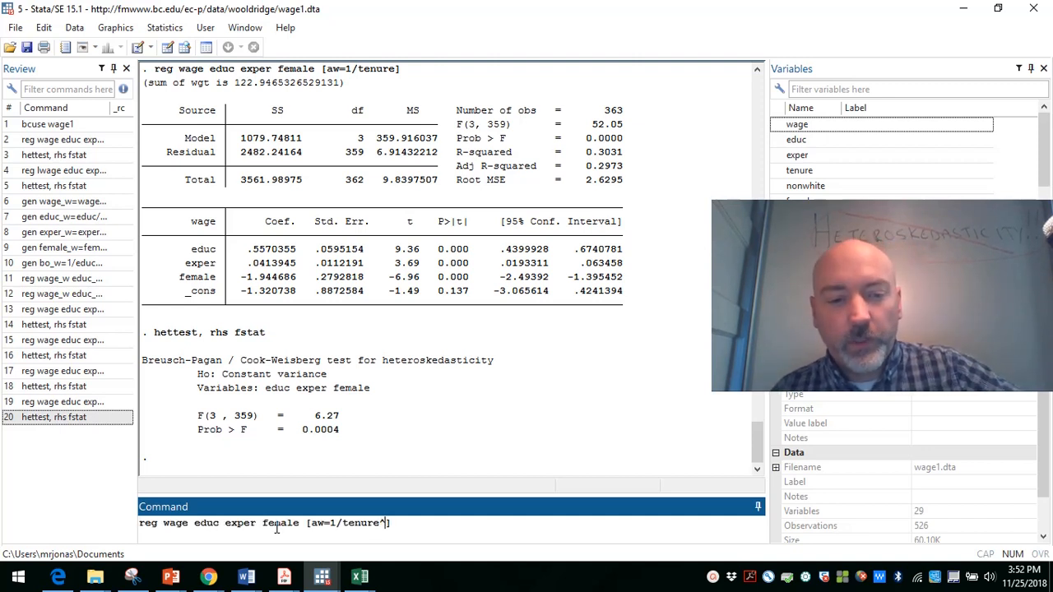
text(^2)
key(Return)
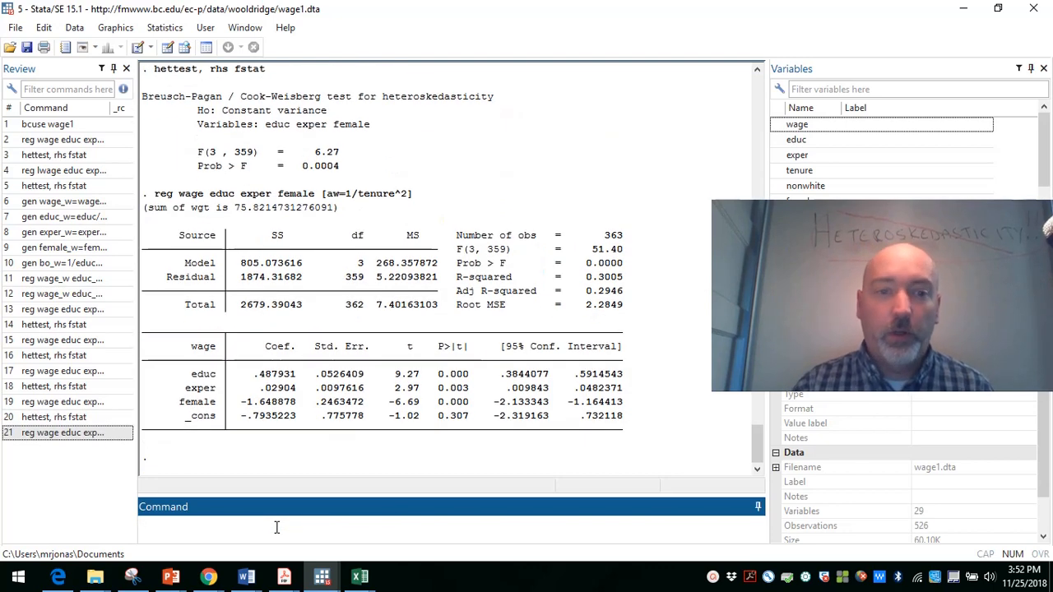
Step: Rerun hettest, rhs fstat on the regression weighted by 1/tenure^2
key(Page_Up)
key(Page_Up)
key(Return)
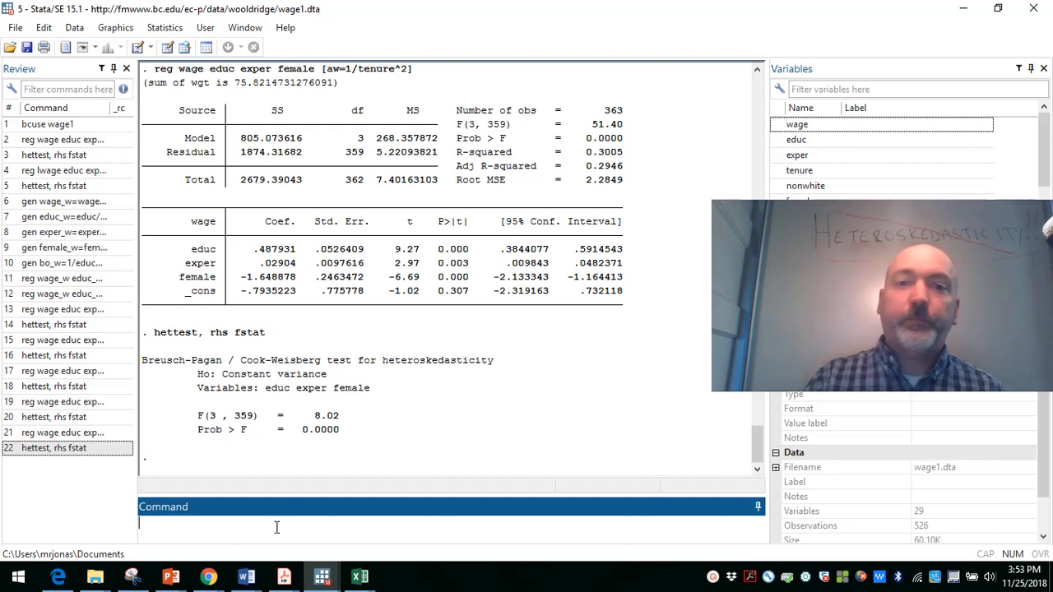
Step: Switch to the Presentation6 deck in PowerPoint, start the slide show from slide 2, and advance to slide 3
mouse_move(171, 574)
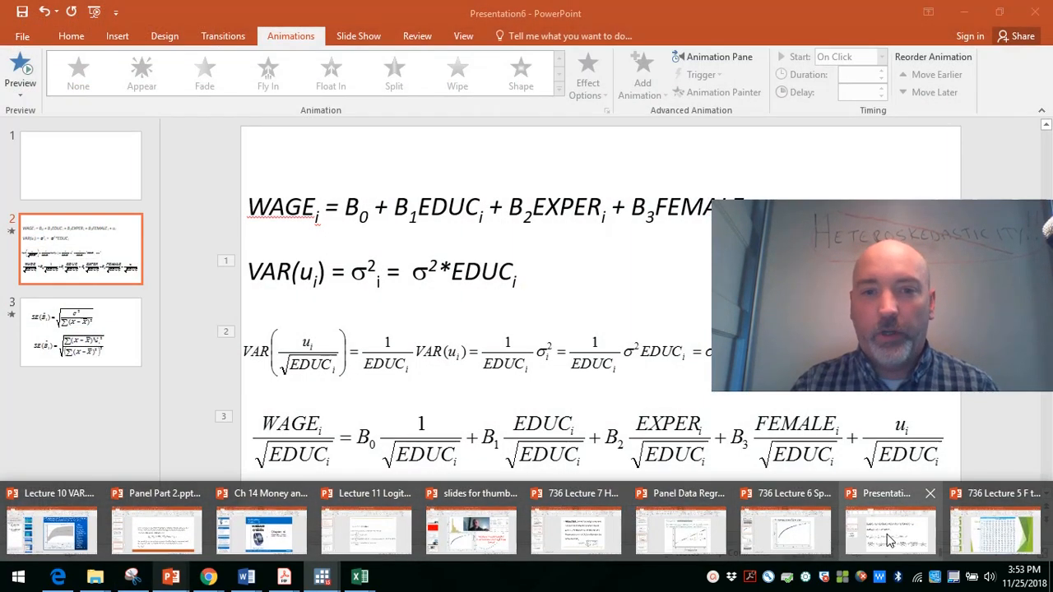
click(862, 543)
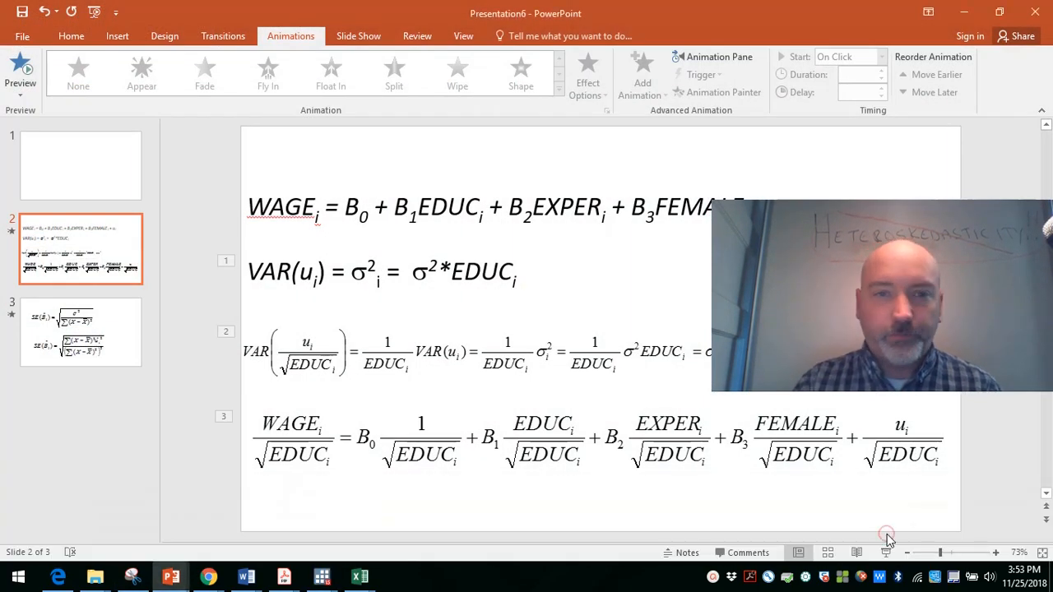
click(889, 538)
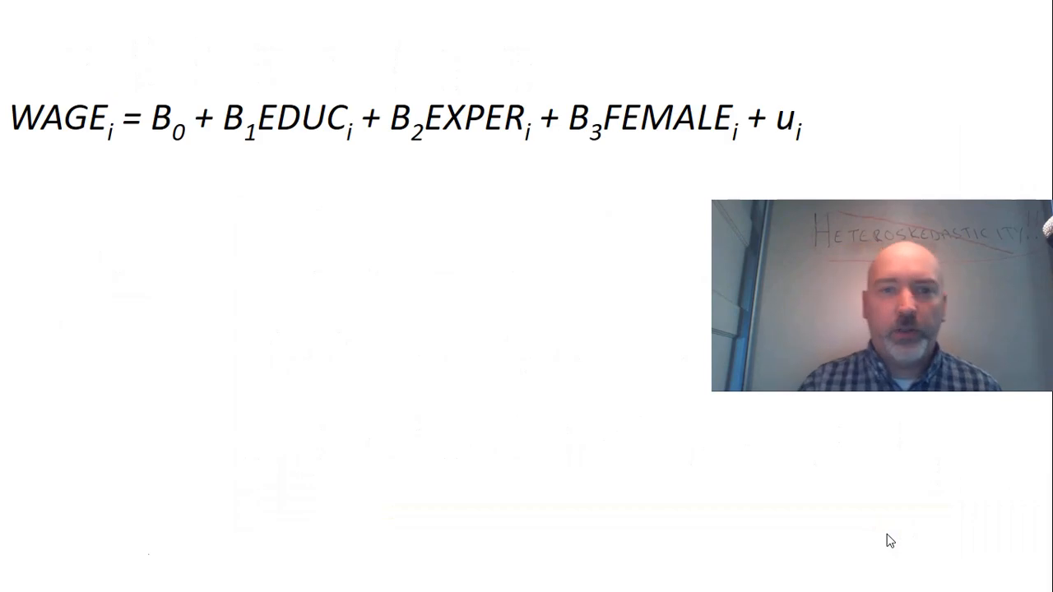
click(890, 540)
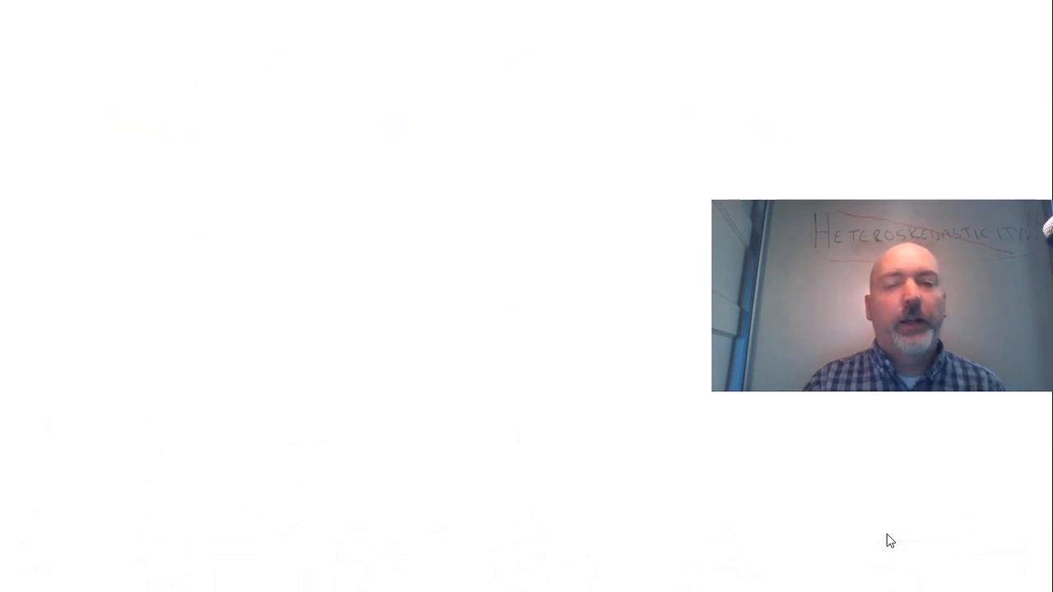
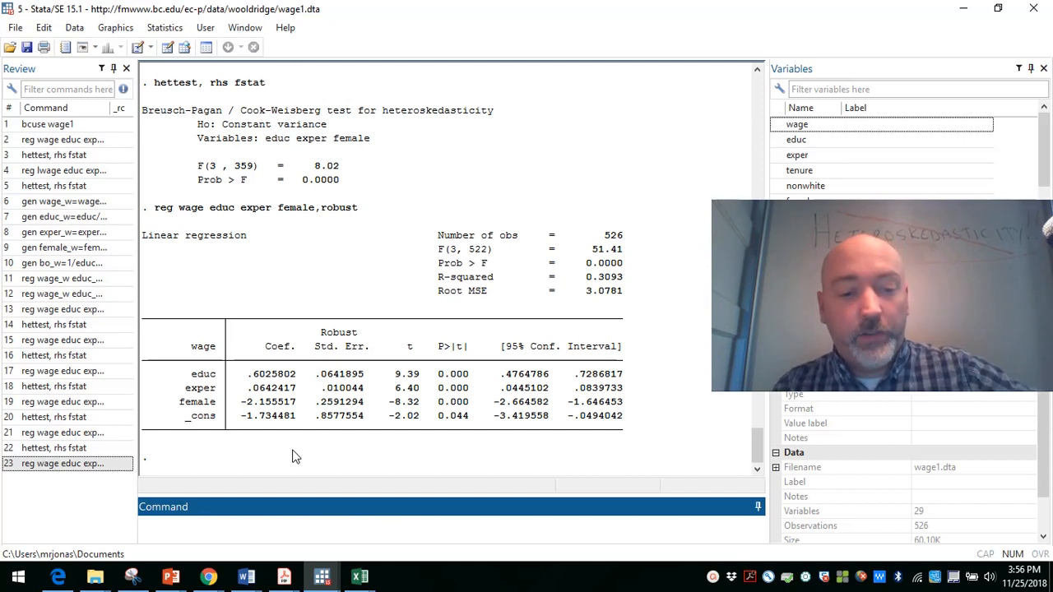
Step: Store the robust wage regression's estimates under the name robust with eststo
text(est)
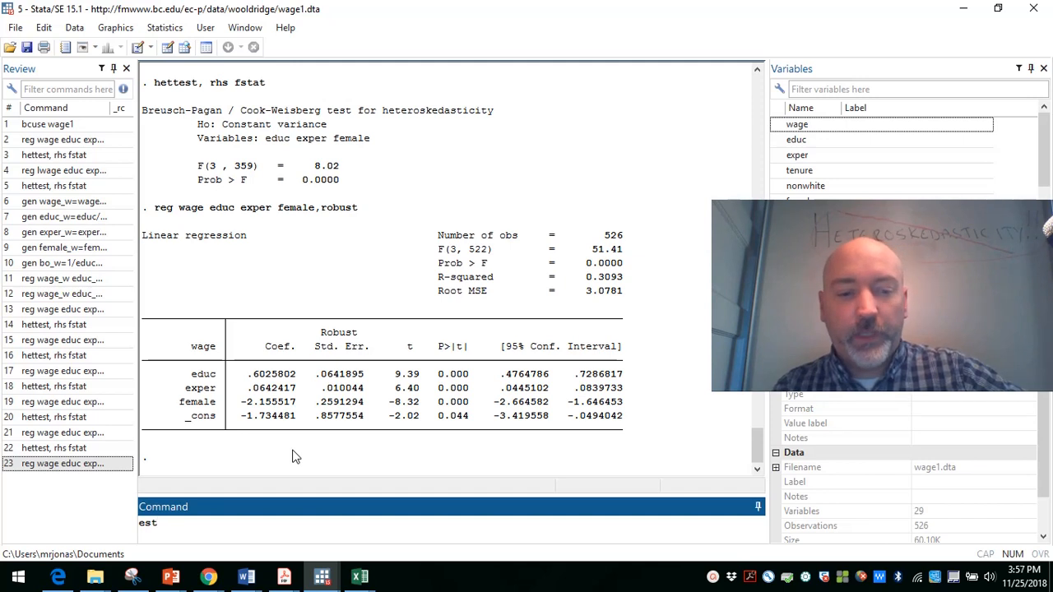
text(sto )
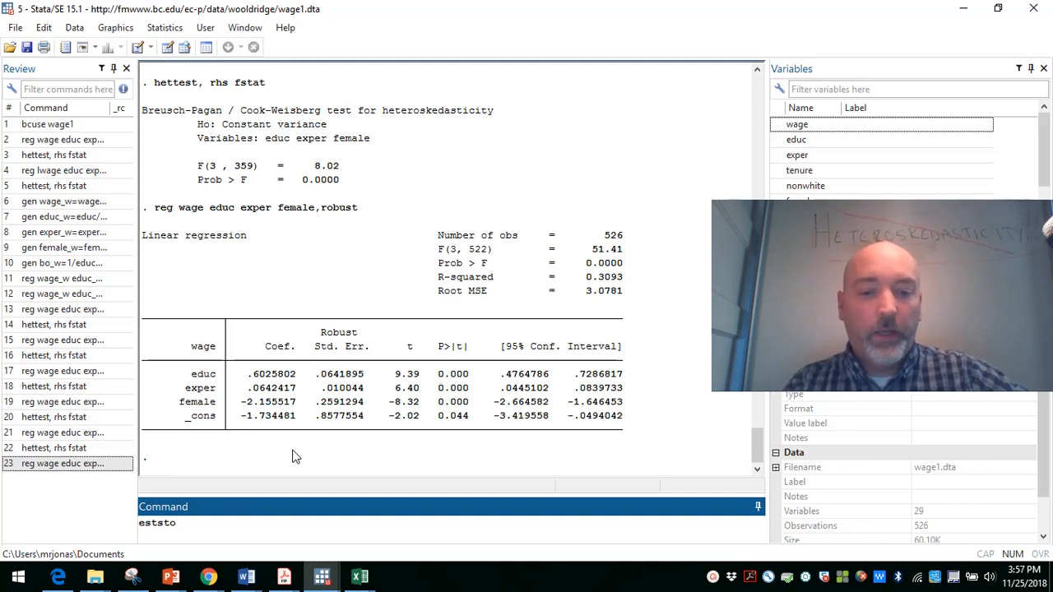
text(robust)
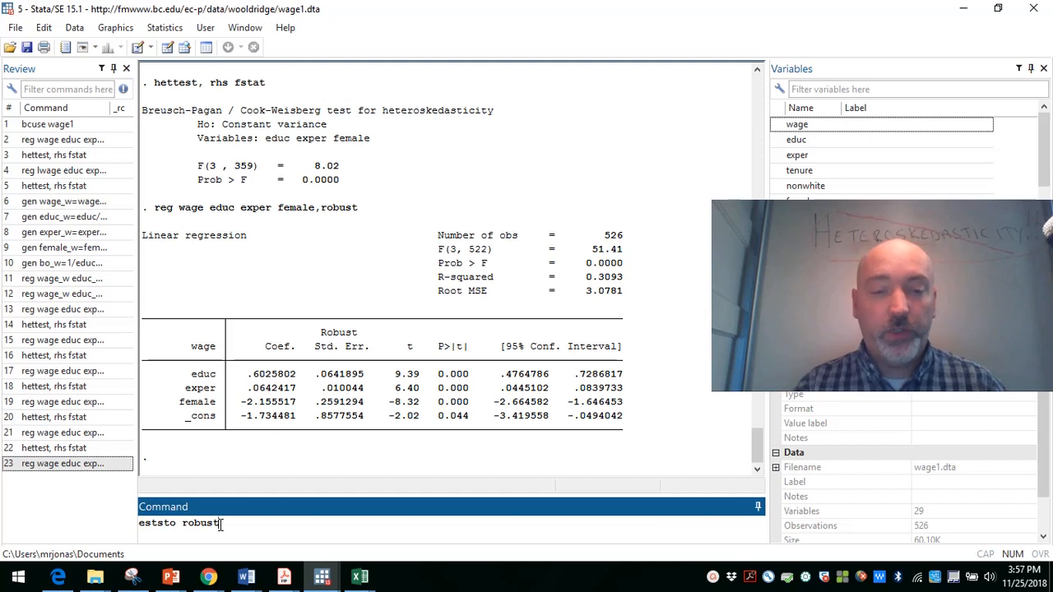
key(Return)
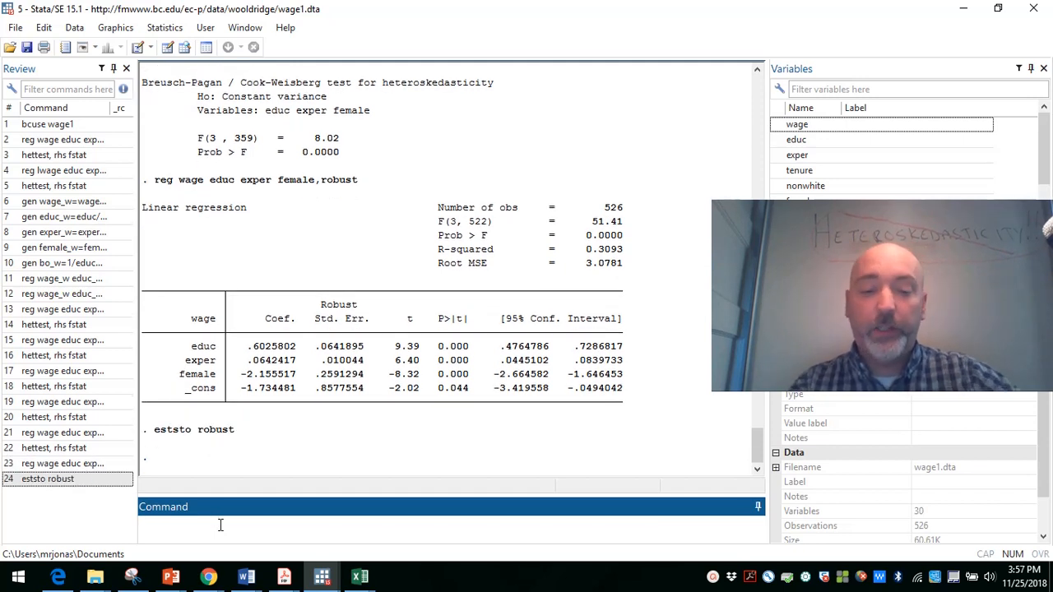
Step: Recall the regression of wage on educ, exper and female, remove the robust option, and run it
key(Page_Up)
key(Page_Up)
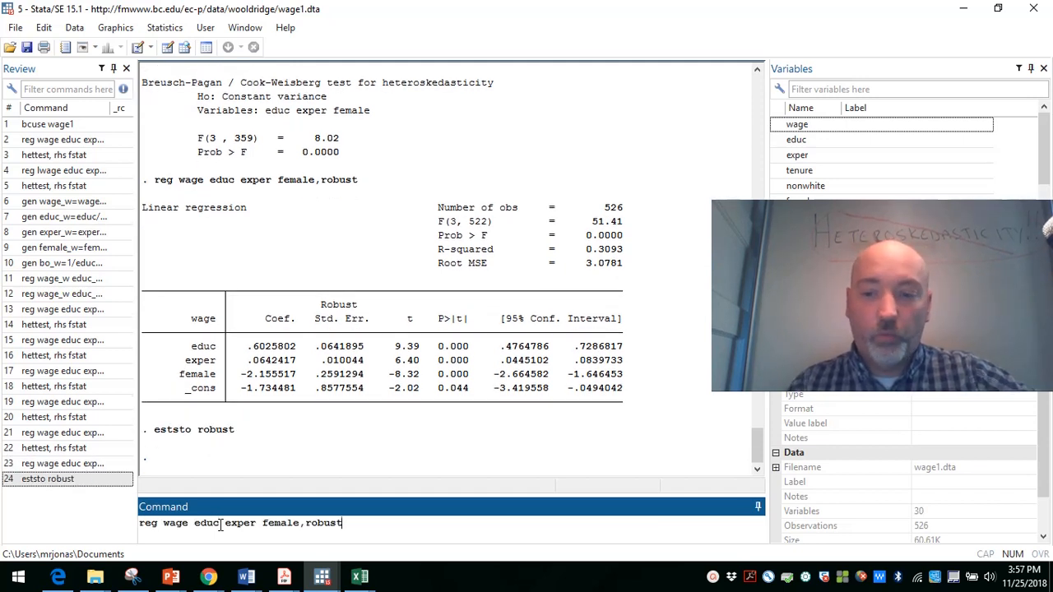
key(BackSpace)
key(BackSpace)
key(BackSpace)
key(BackSpace)
key(BackSpace)
key(BackSpace)
key(BackSpace)
key(Return)
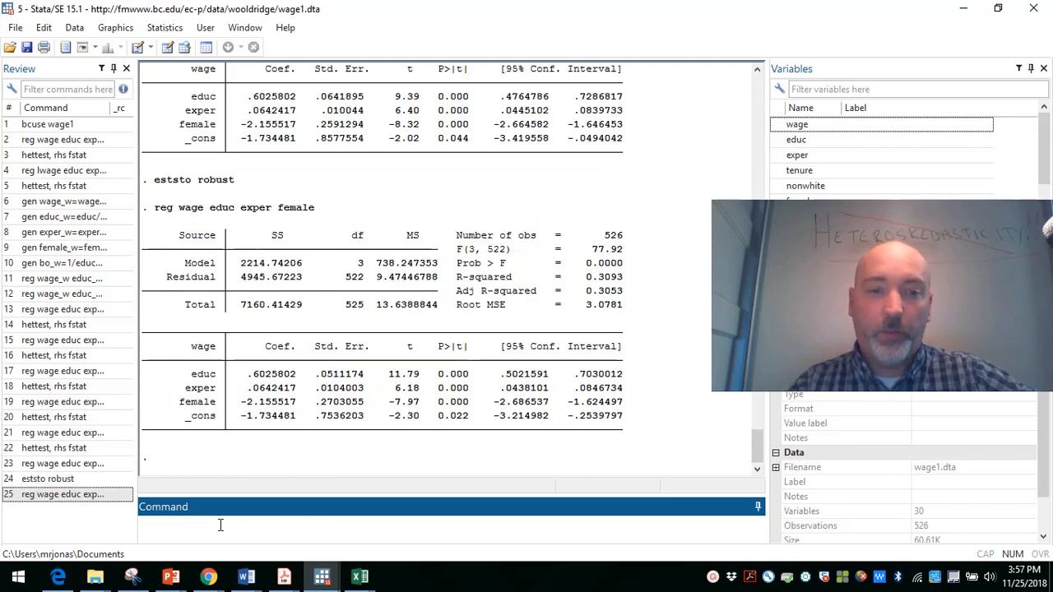
Step: Store the non-robust regression's estimates as ols with eststo, and tabulate the stored models with a plain estout
text(es)
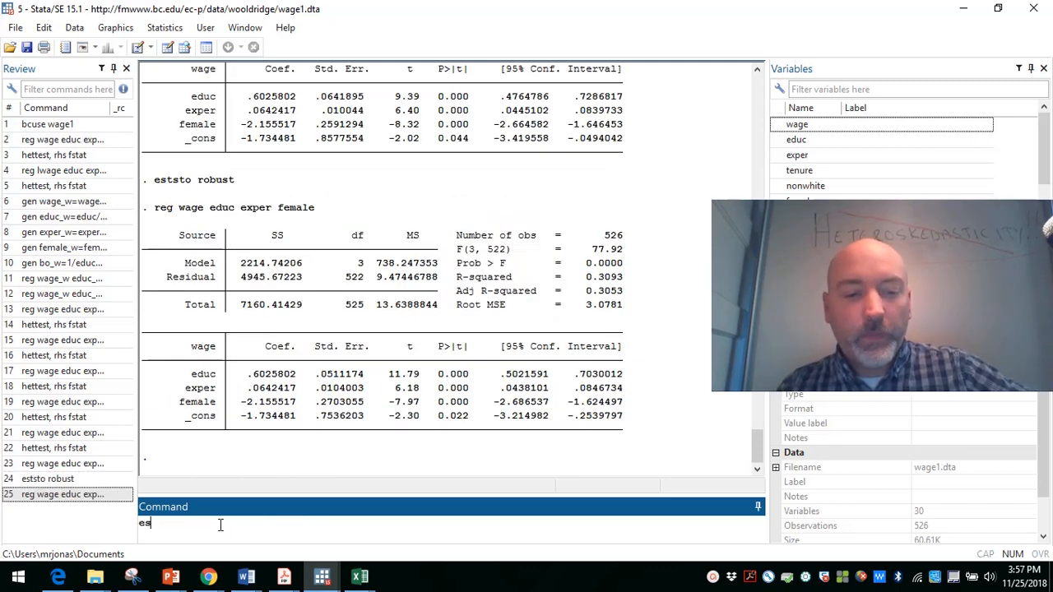
text(ts)
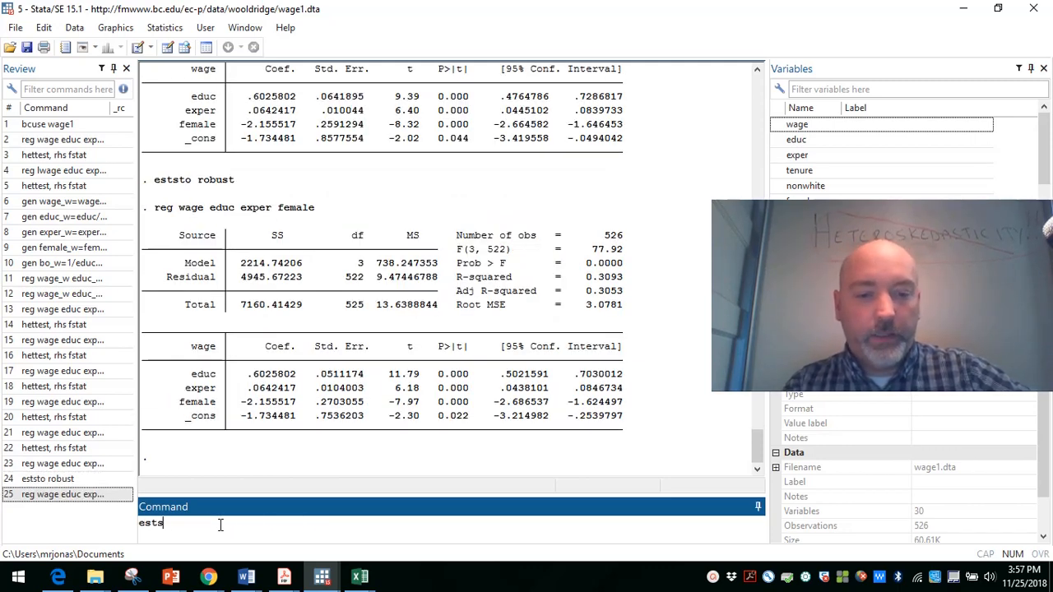
text(to ols)
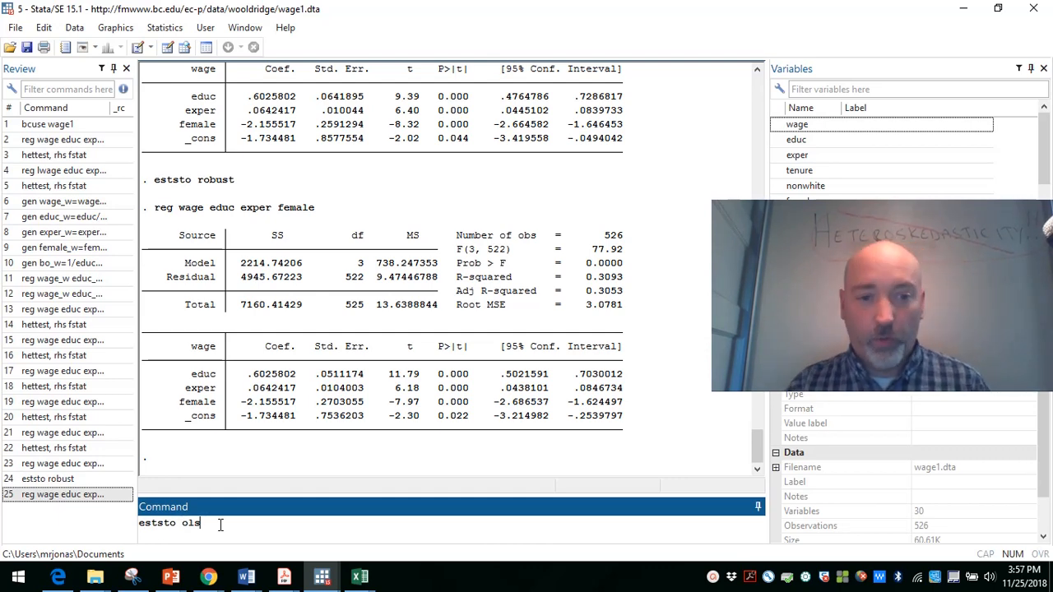
key(Return)
text(estout)
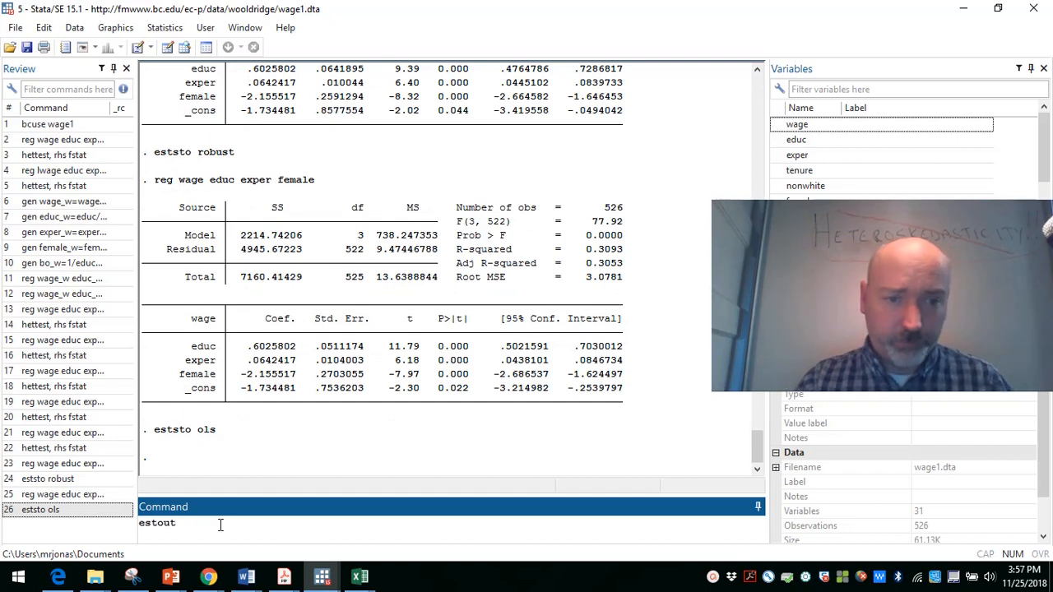
key(Return)
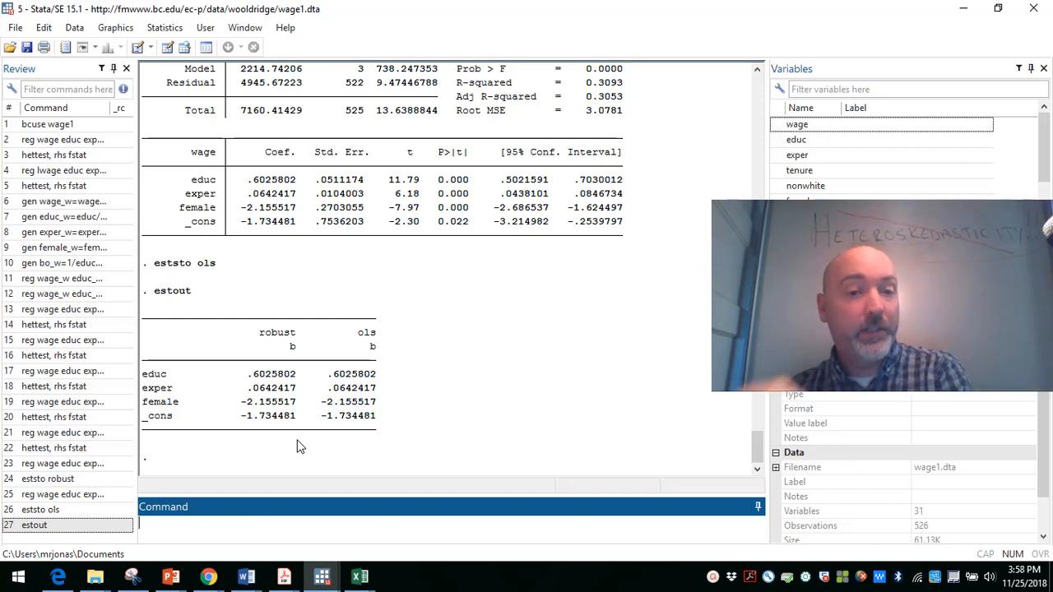
Step: Recall the estout command and extend it with the model names robust and ols, followed by a comma for options
key(Page_Up)
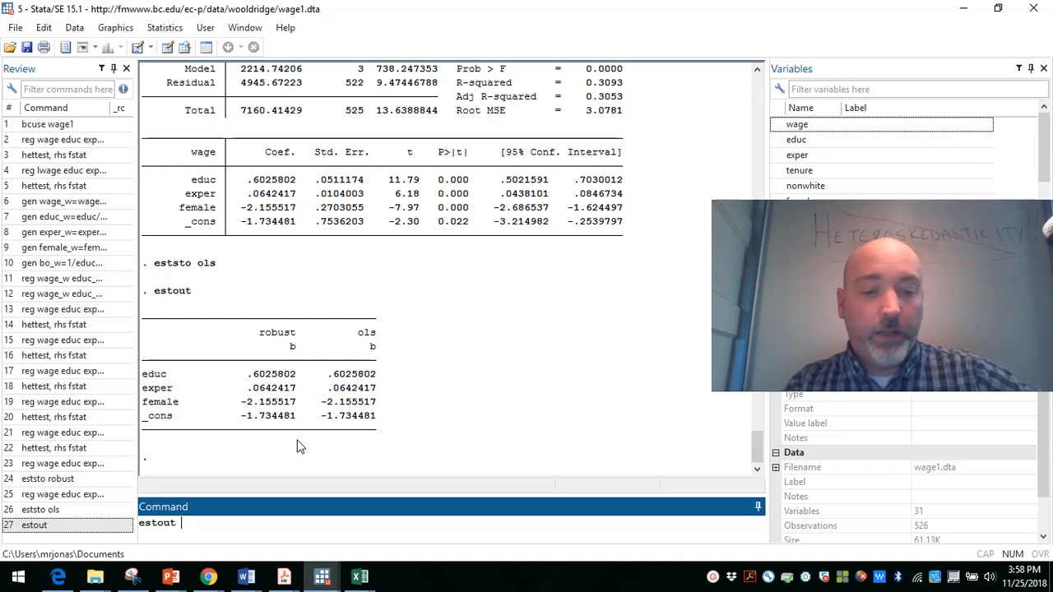
text(rbo)
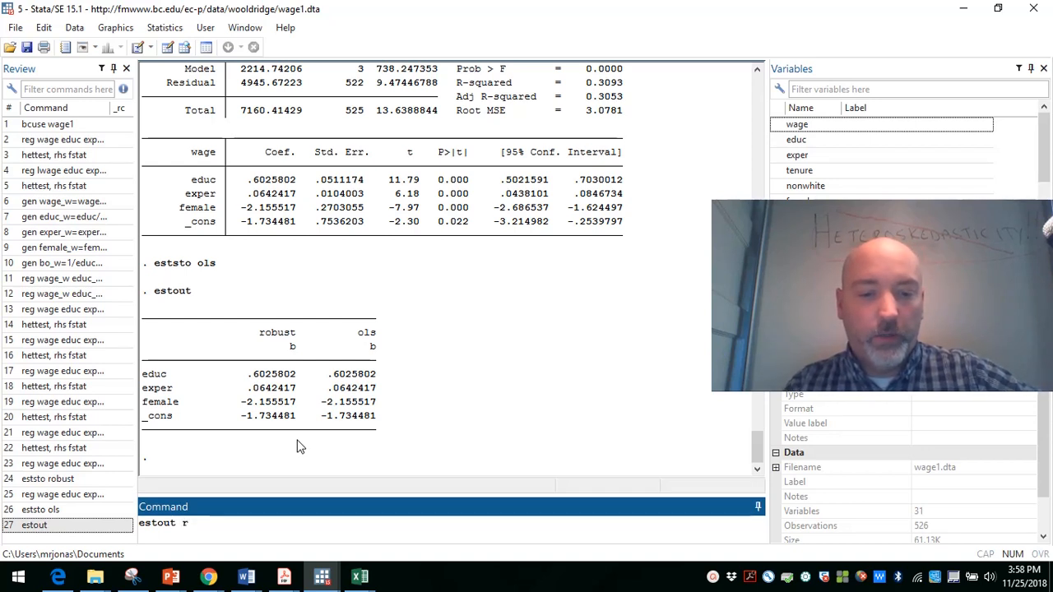
key(BackSpace)
key(BackSpace)
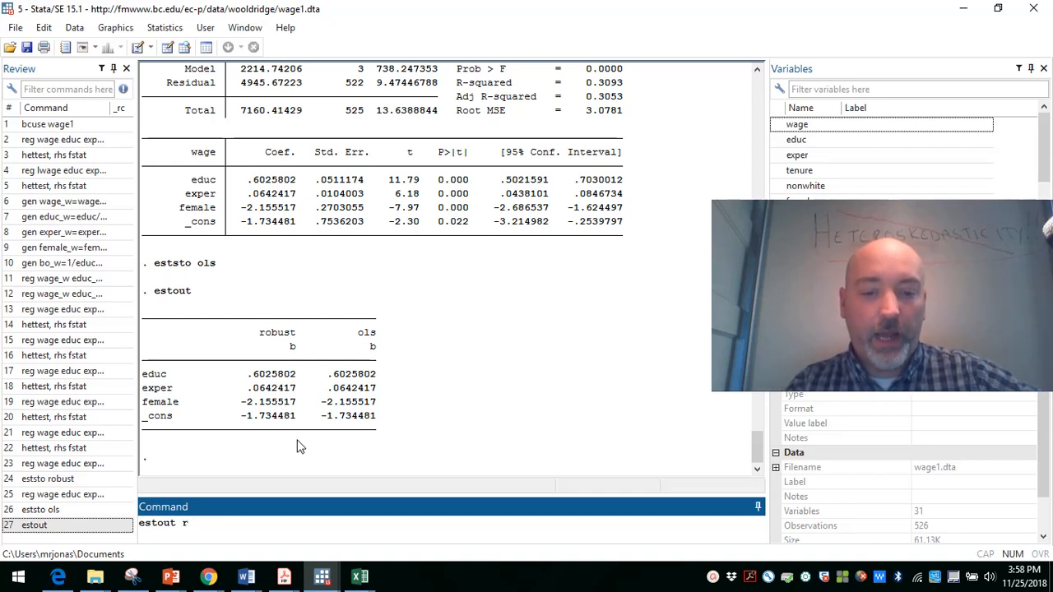
text(obust)
key(BackSpace)
key(BackSpace)
text(ust)
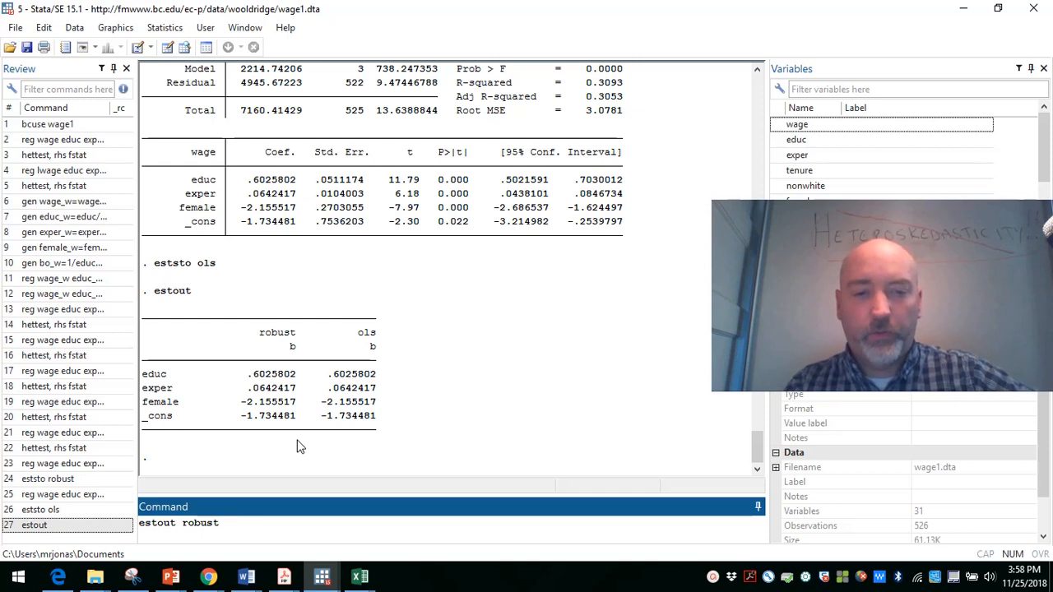
text( o)
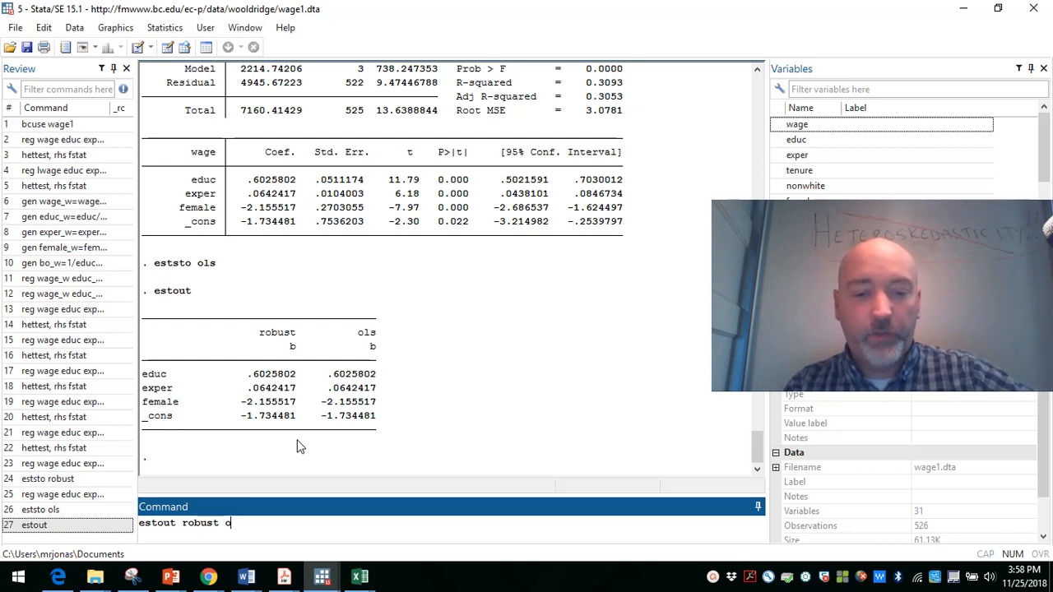
text(ls)
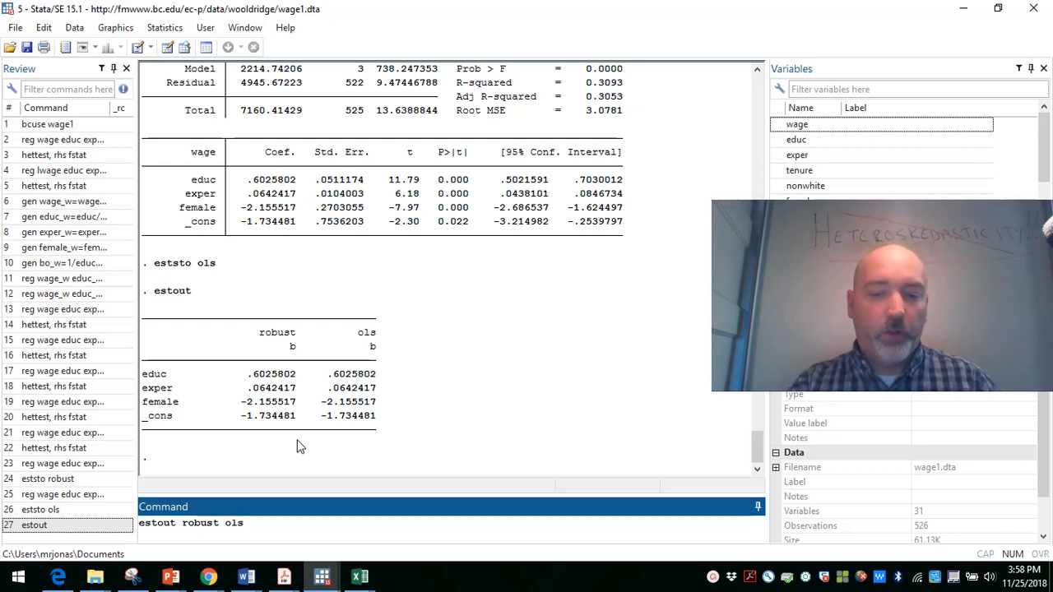
text(,cells)
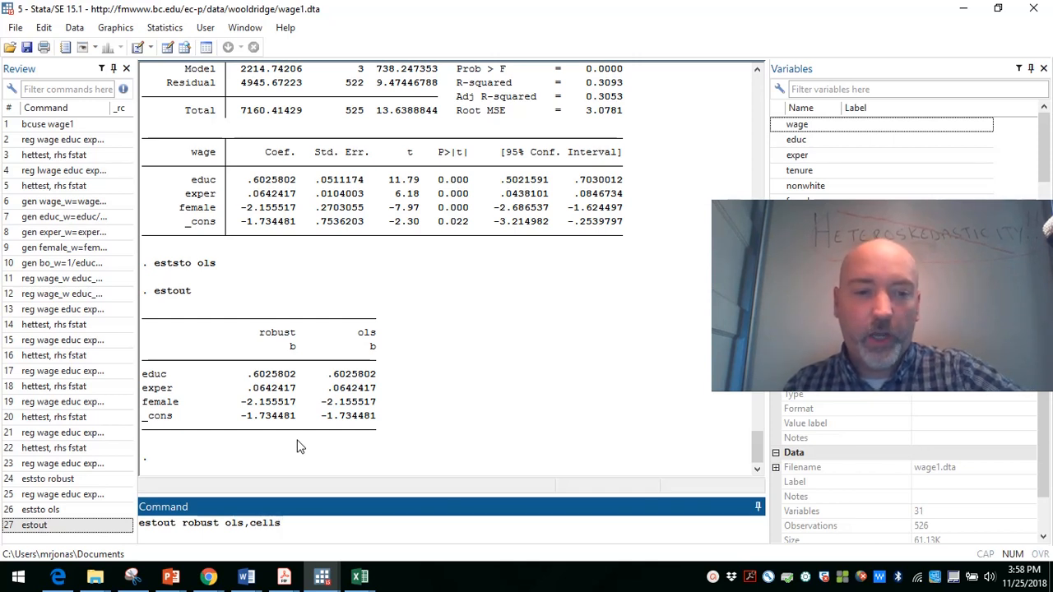
text(()
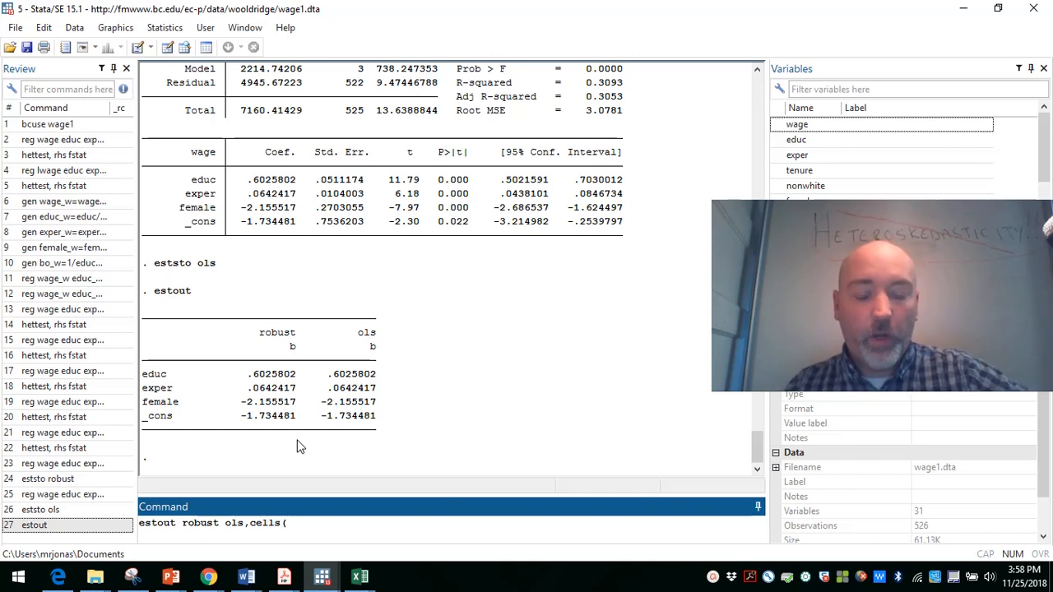
text(b)
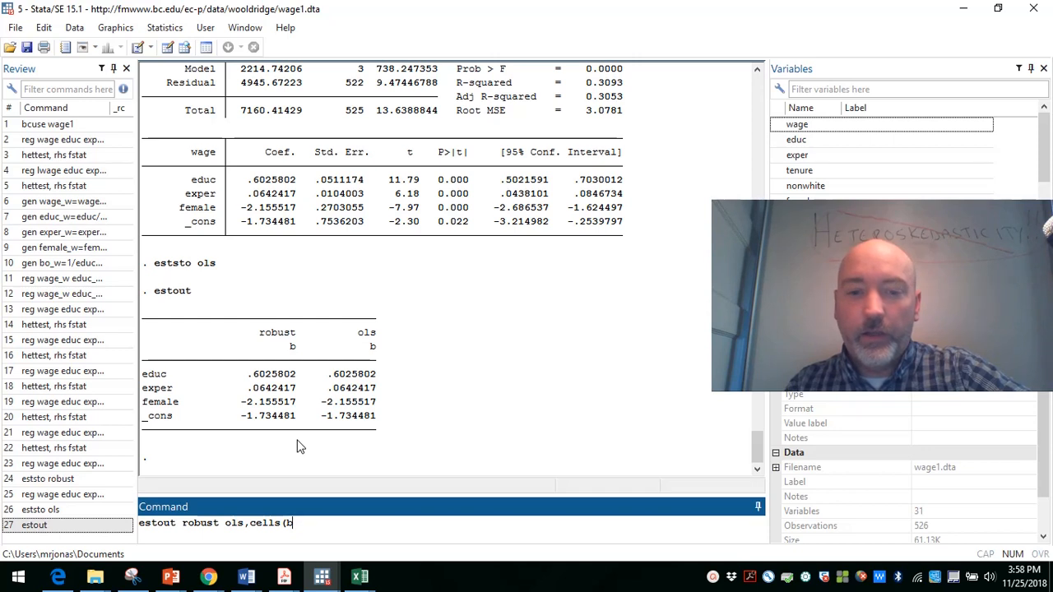
text((star)
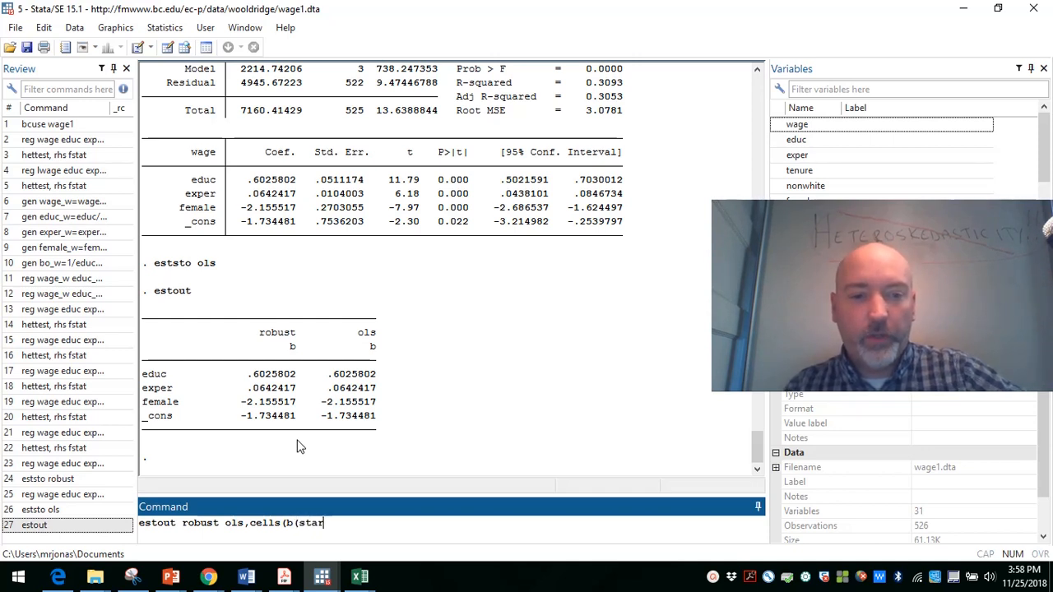
text())
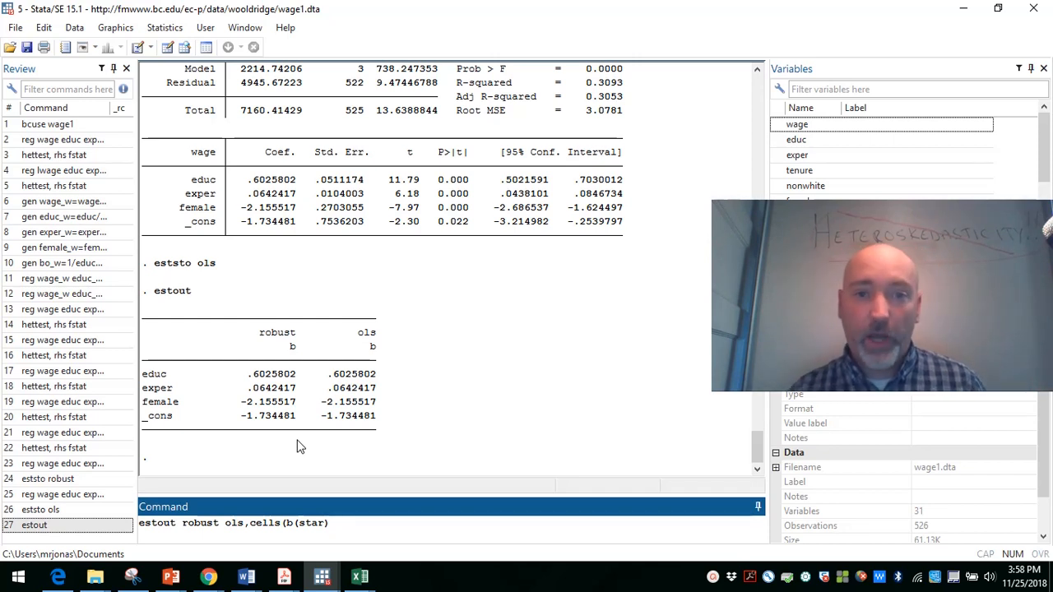
Step: Add cells(b(star) se) to the estout command for starred coefficients with standard errors, and run it
text(se)
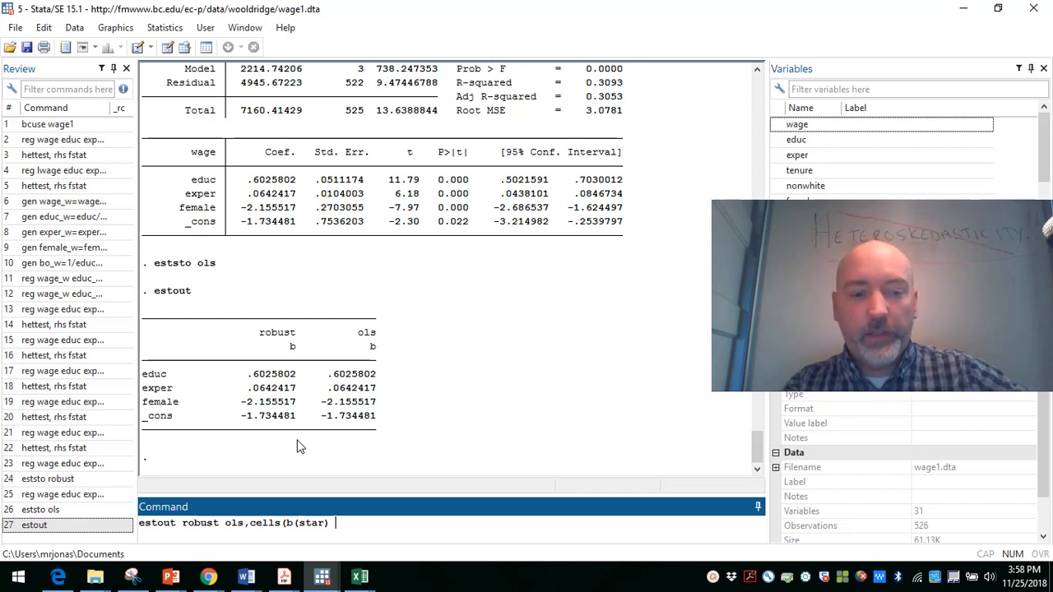
text())
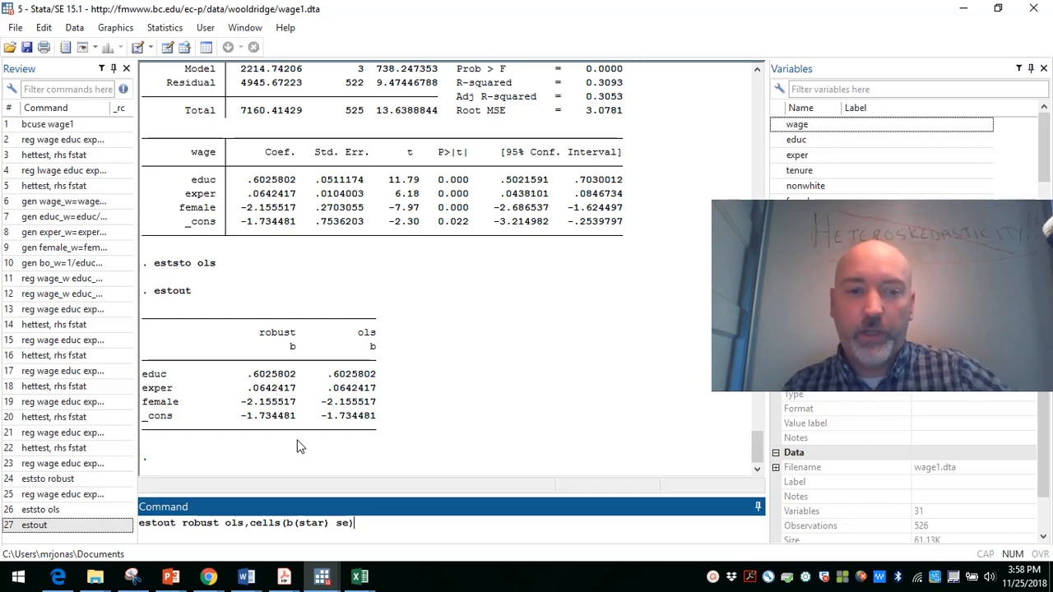
key(Return)
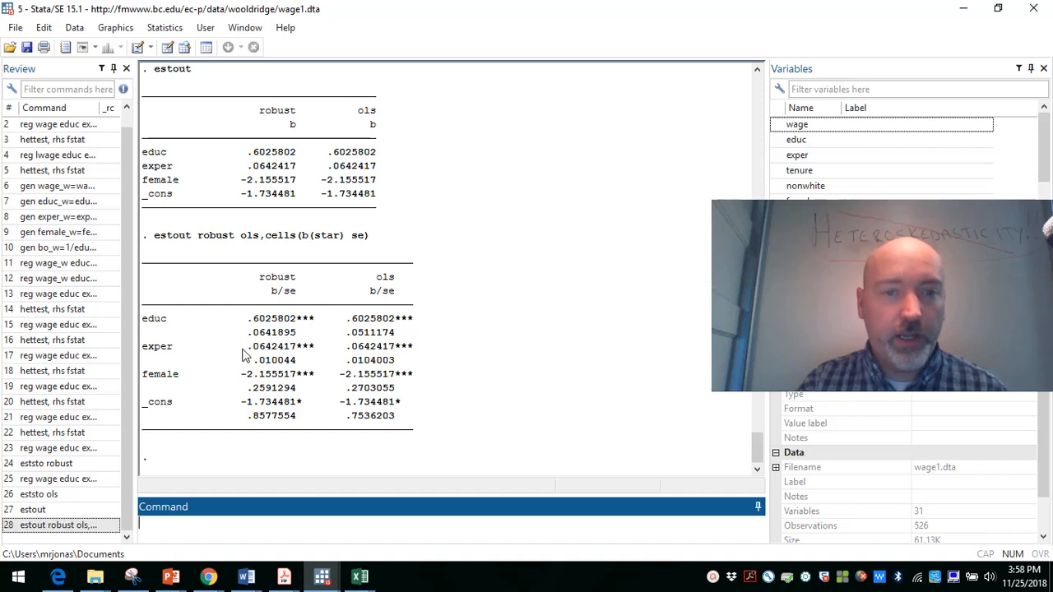
Step: Compare the robust and ols standard errors for educ, exper and female in the estout table by highlighting them
drag(249, 333, 398, 333)
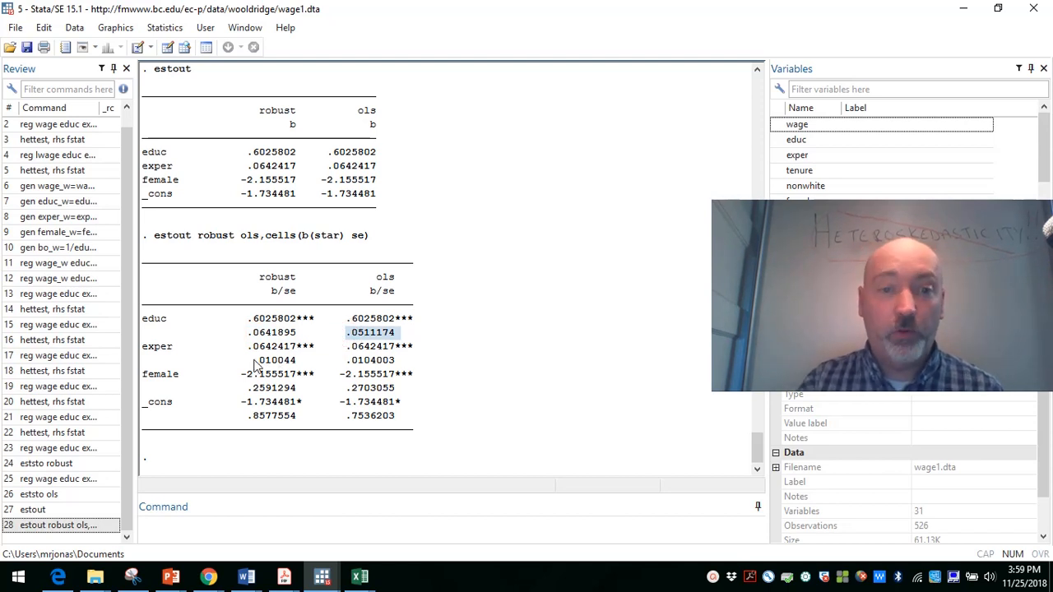
drag(255, 365, 316, 370)
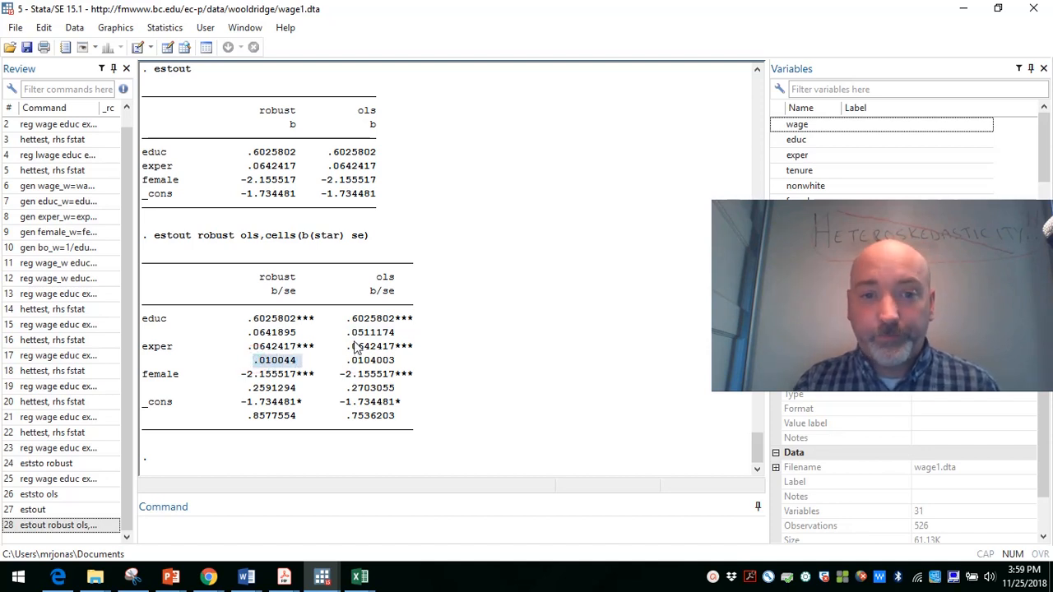
drag(351, 333, 405, 337)
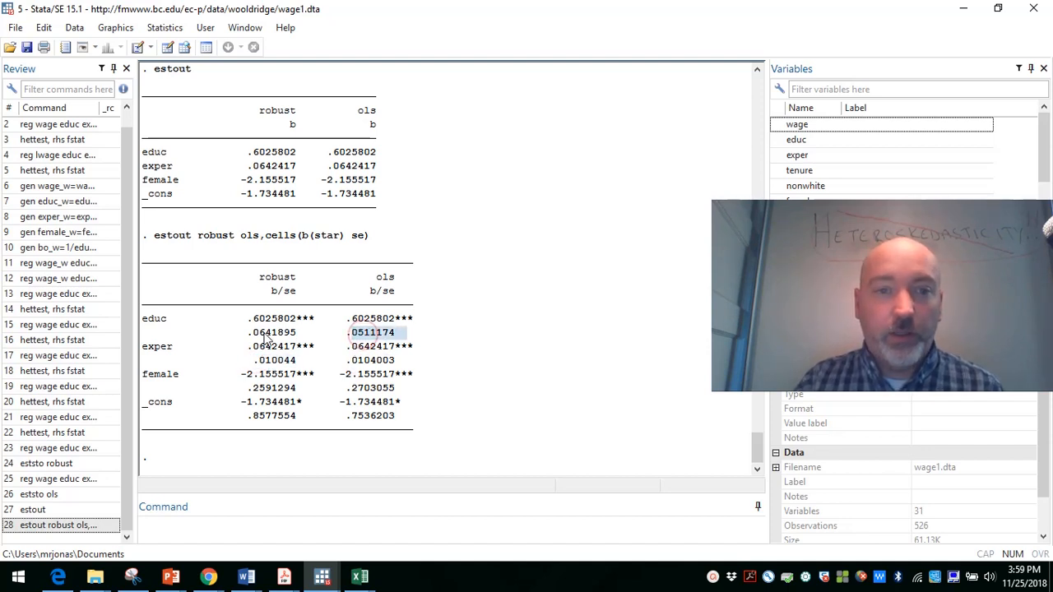
drag(255, 333, 295, 335)
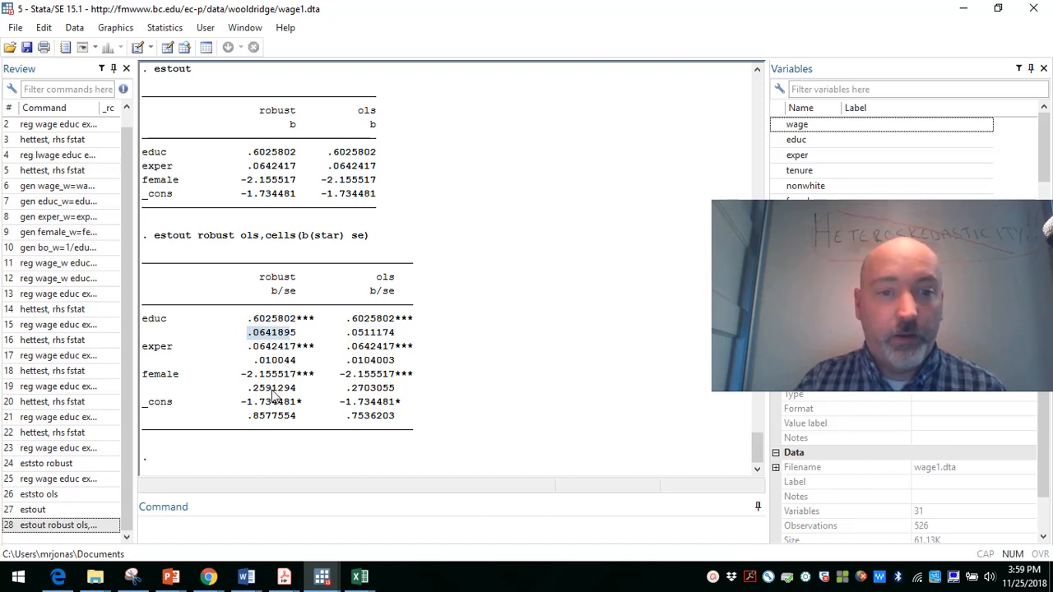
drag(248, 391, 405, 398)
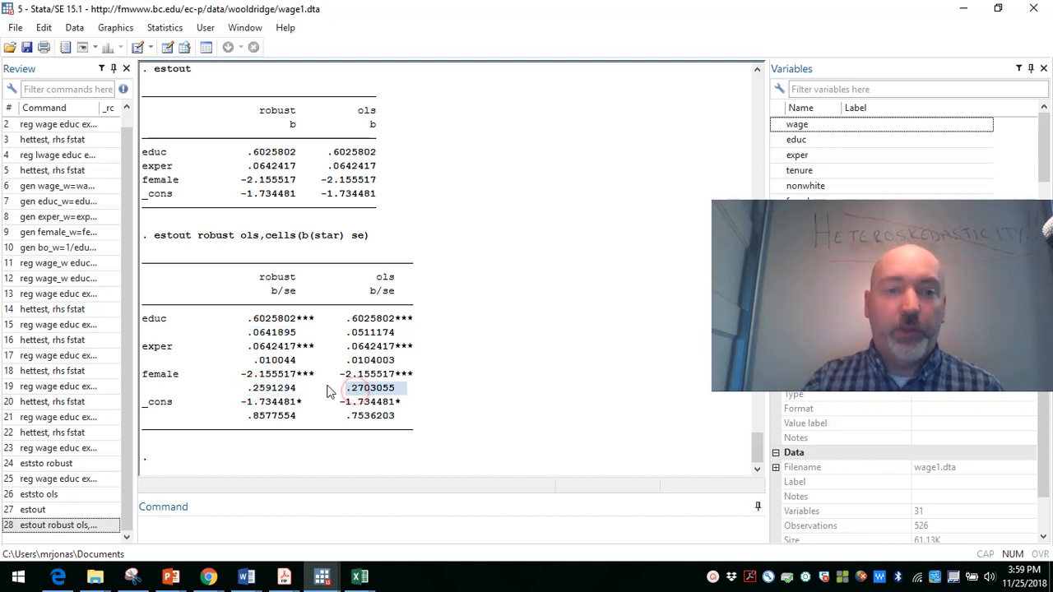